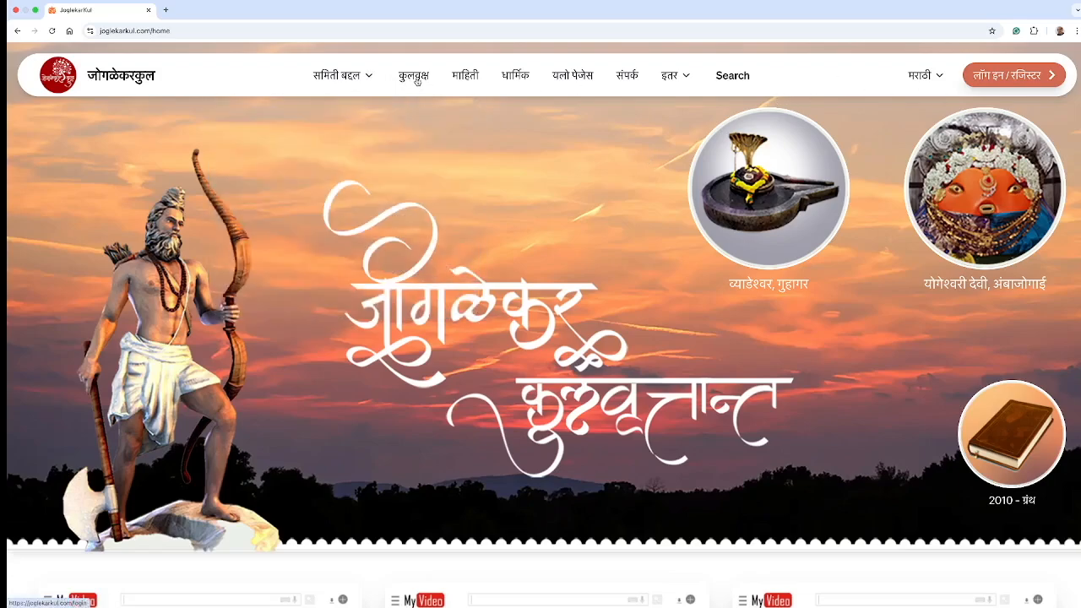
Step: Go to the कुलवृक्ष login page and fill the ईमेल field with the guest account's address from autofill
left_click(416, 78)
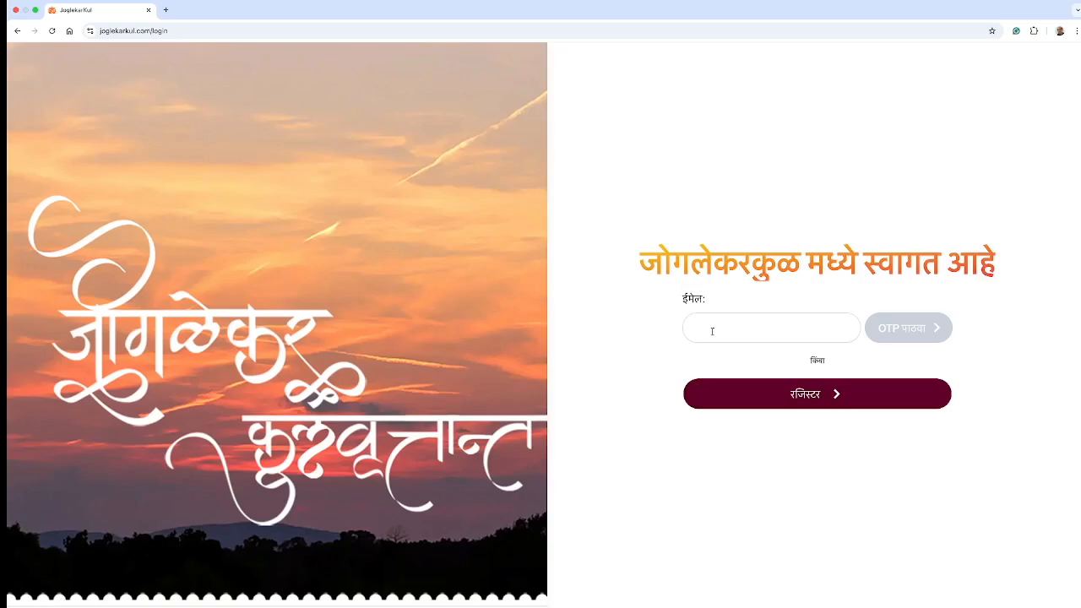
left_click(711, 331)
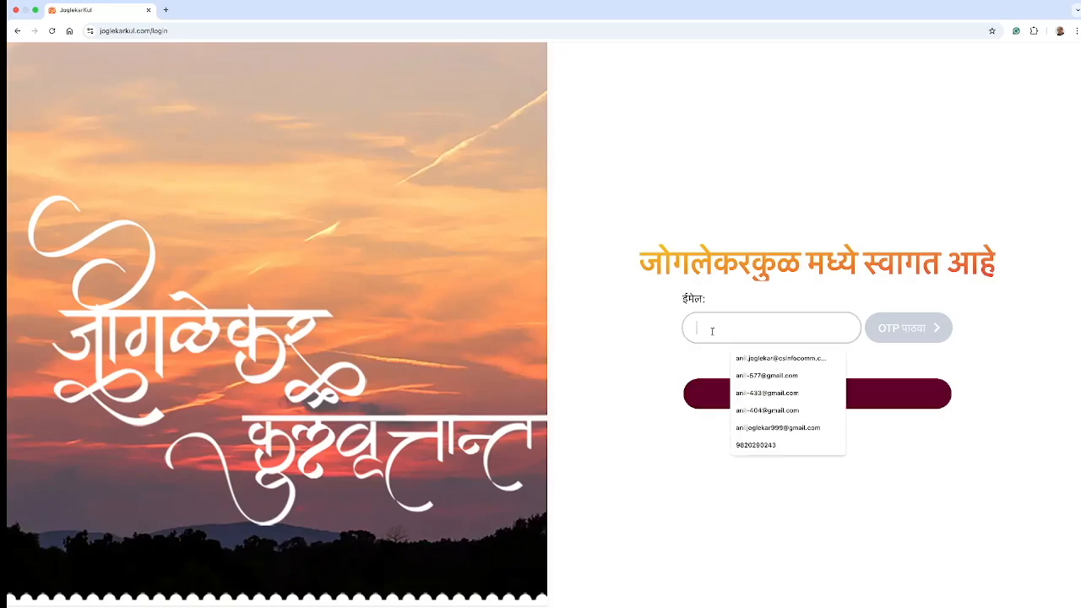
type("Guest")
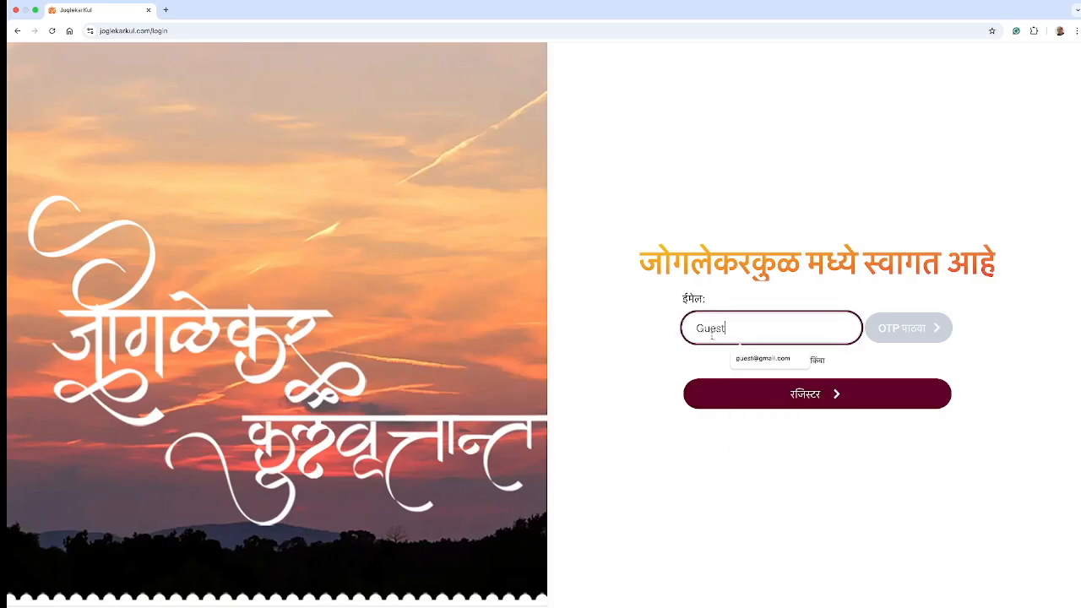
left_click(760, 359)
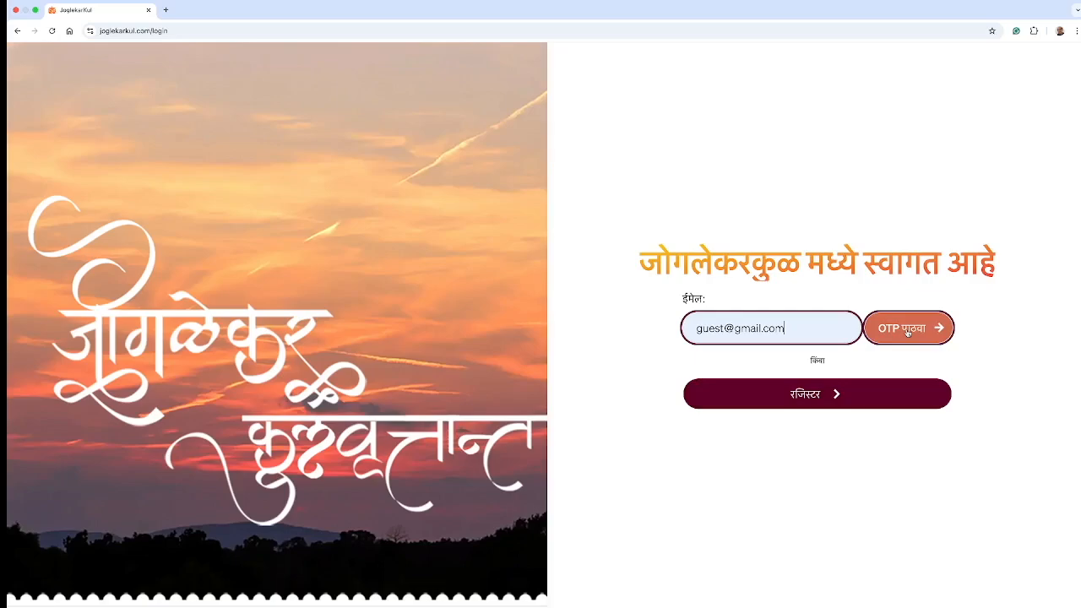
Step: Request an e-mailed OTP, copy the code from the toast into the OTP field, and verify it to sign in
left_click(907, 331)
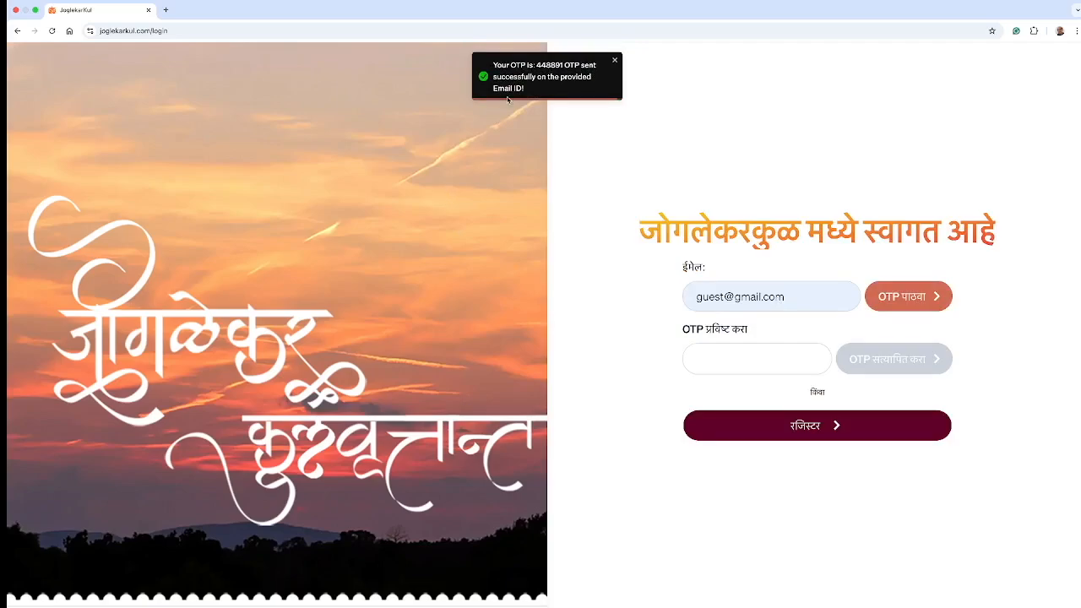
right_click(548, 65)
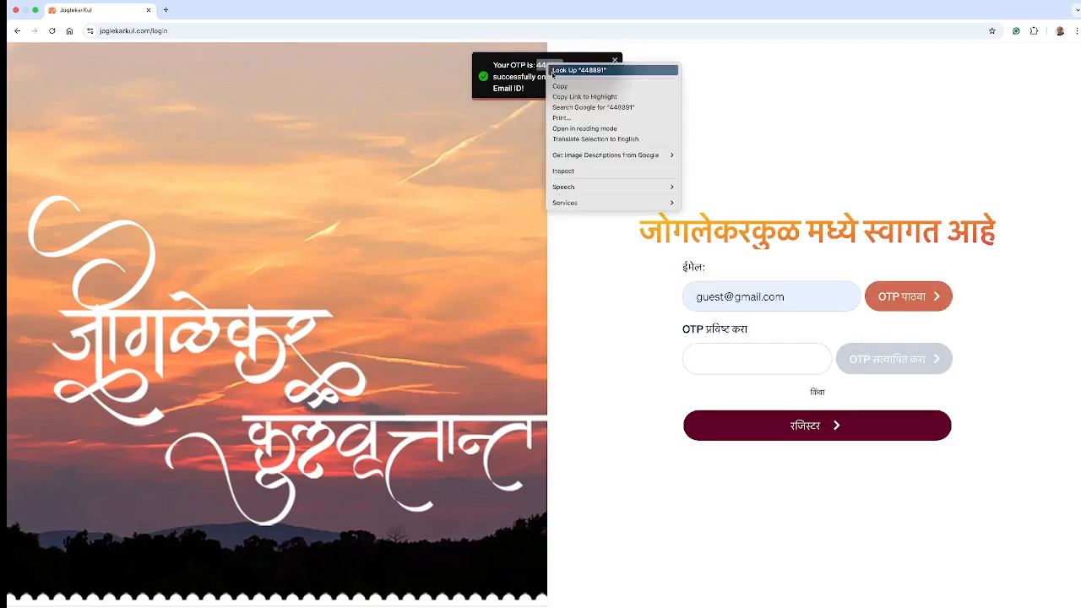
left_click(555, 86)
left_click(705, 365)
right_click(705, 365)
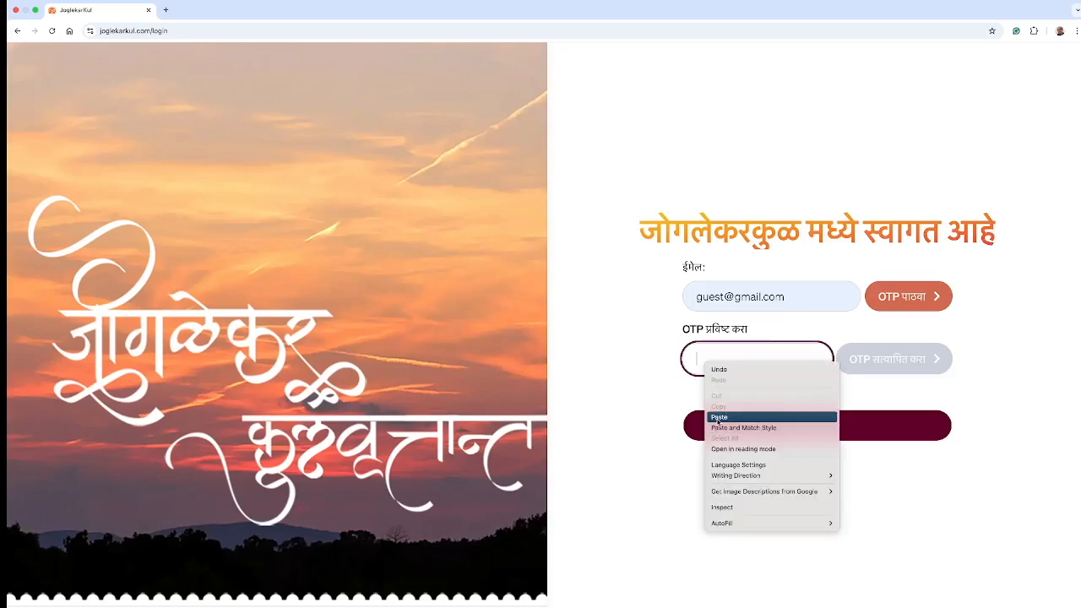
left_click(760, 415)
left_click(851, 360)
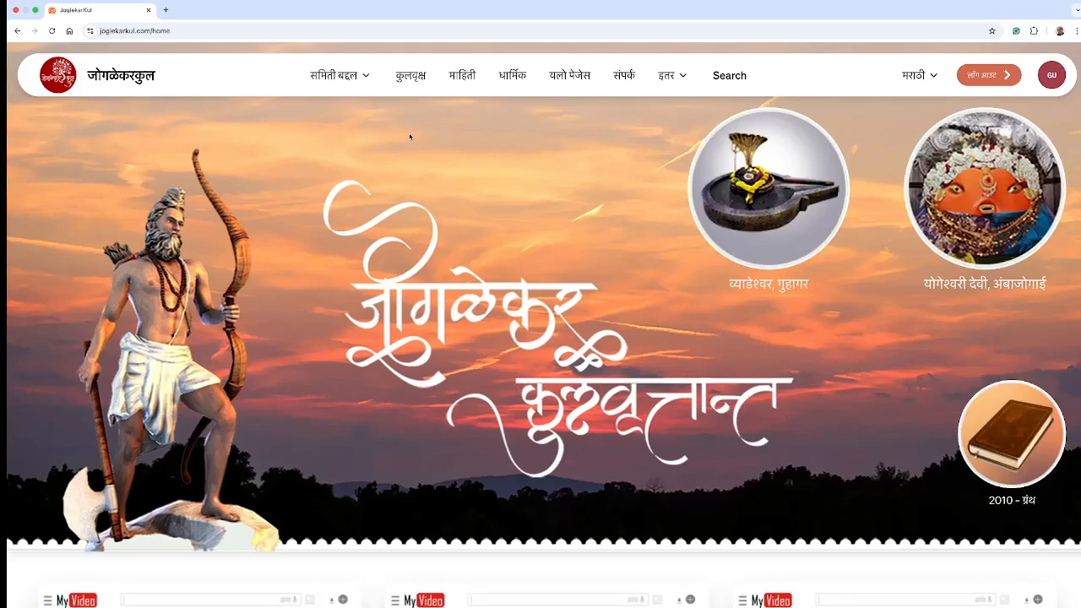
Step: Open the कुलवृक्ष map and pan and zoom onto the western Konkan coastline markers
left_click(412, 77)
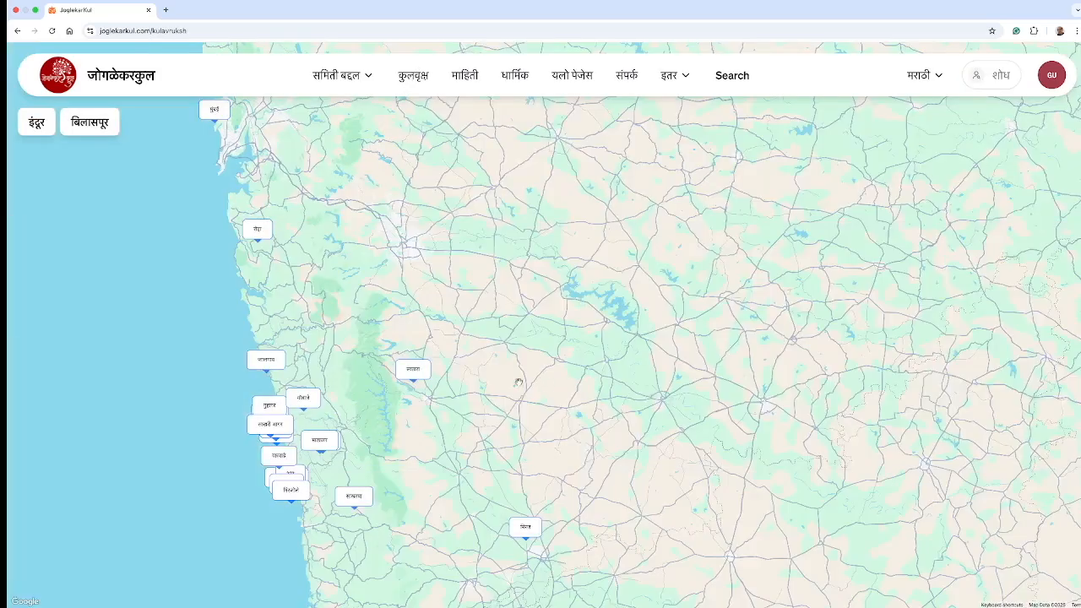
left_click_drag(515, 380, 633, 313)
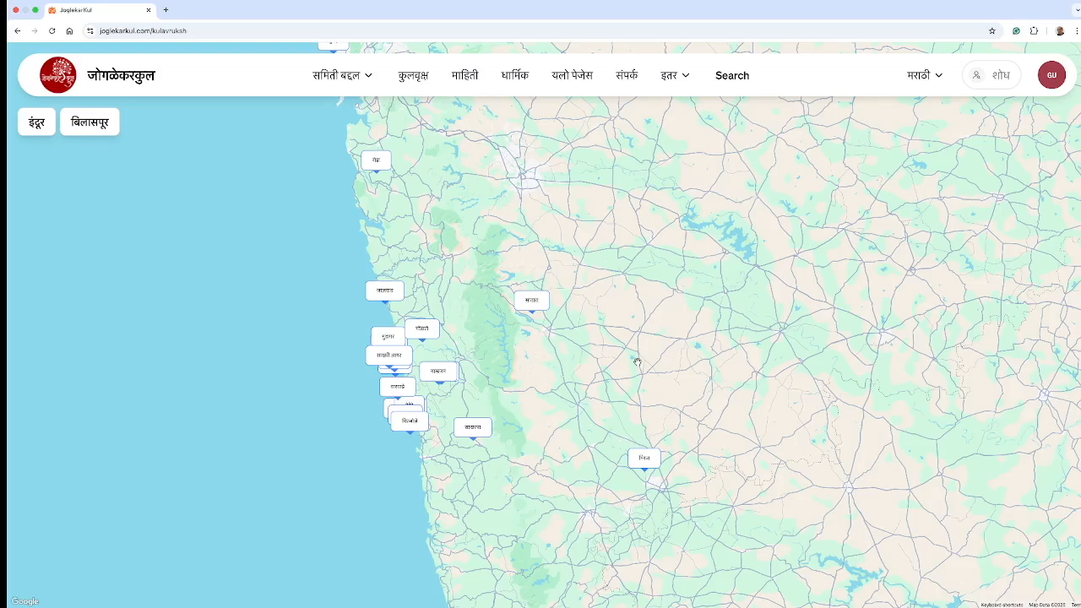
scroll(523, 397, "up", 5)
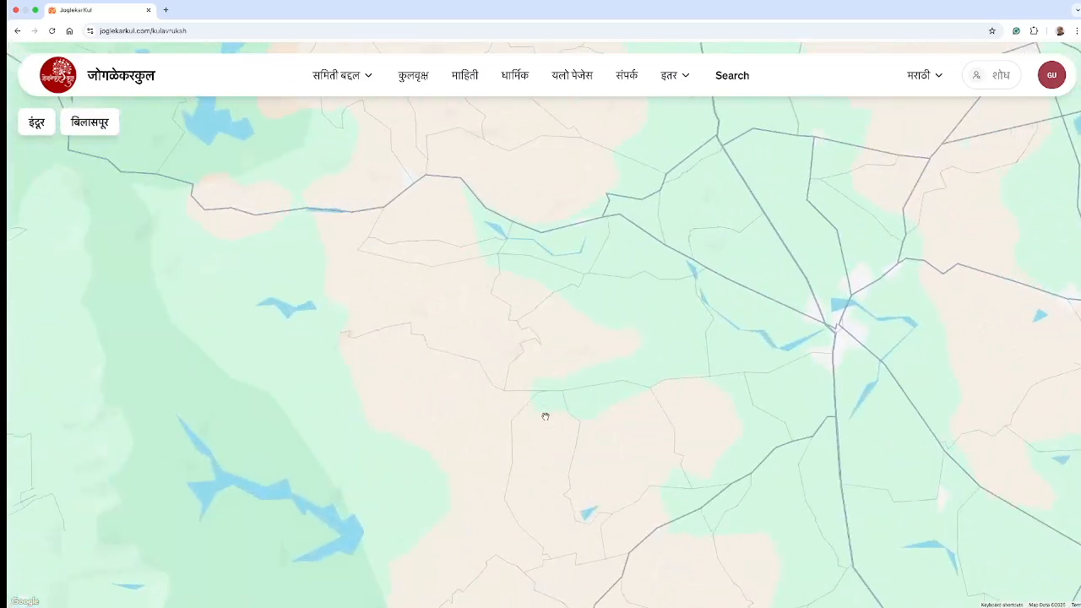
scroll(545, 416, "down", 5)
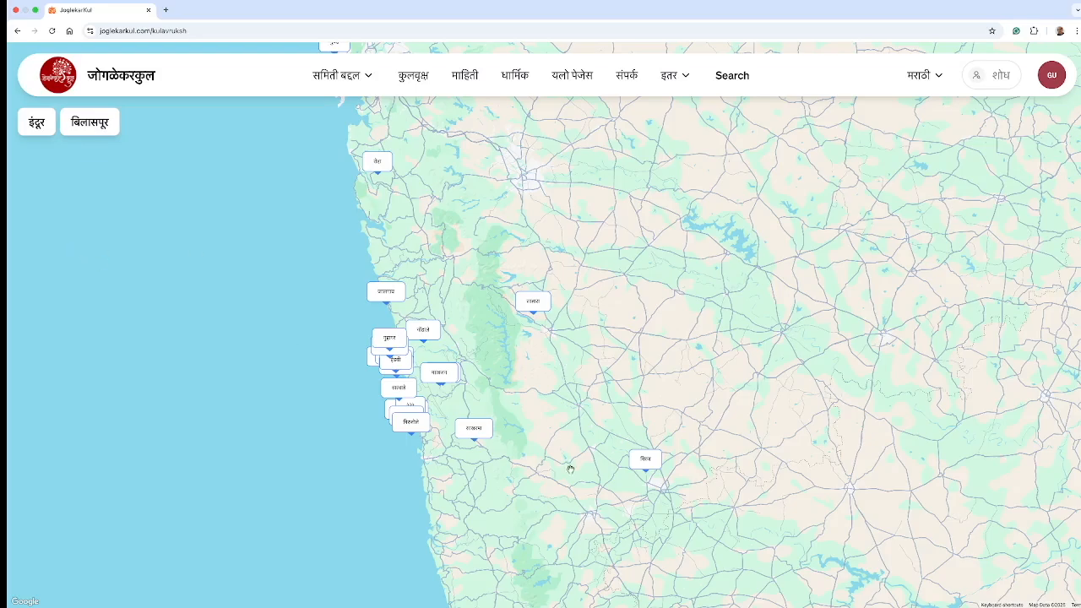
scroll(572, 389, "up", 1)
scroll(571, 389, "up", 3)
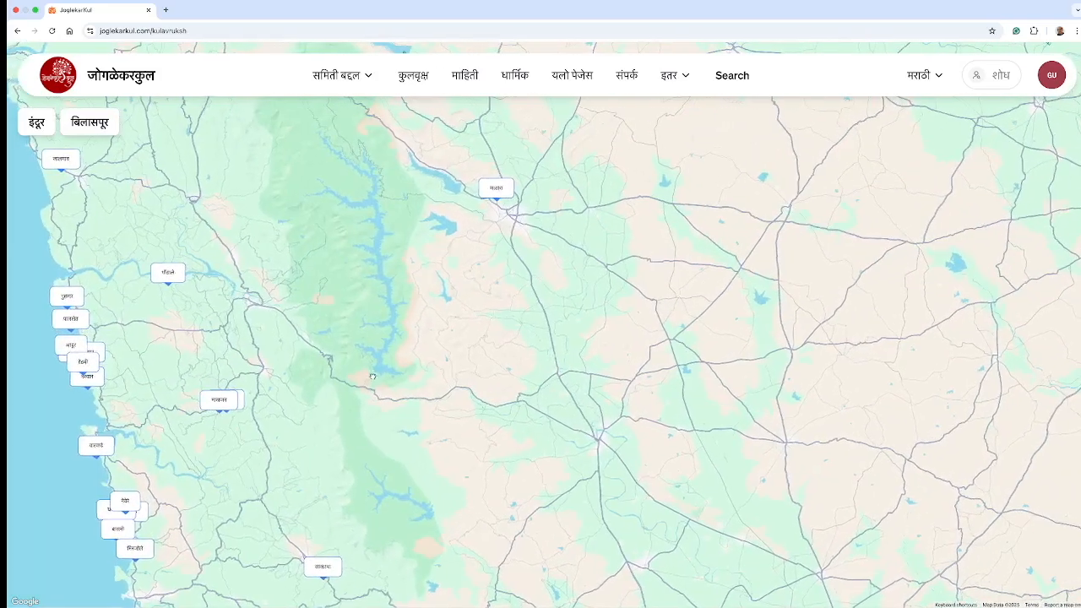
scroll(591, 390, "left", 5)
scroll(632, 391, "up", 2)
left_click_drag(565, 374, 624, 237)
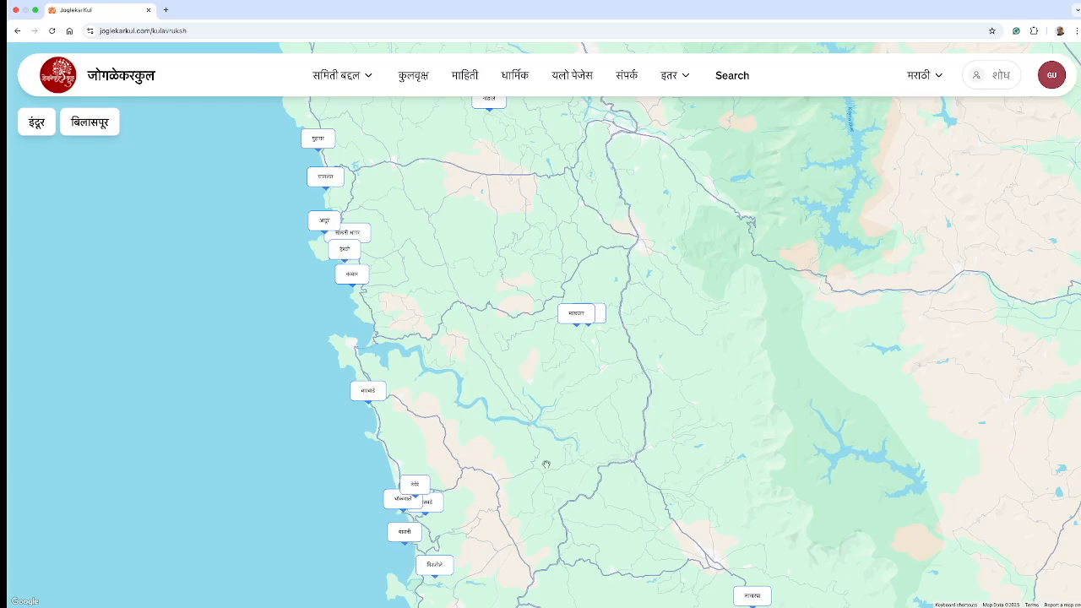
scroll(571, 496, "down", 2)
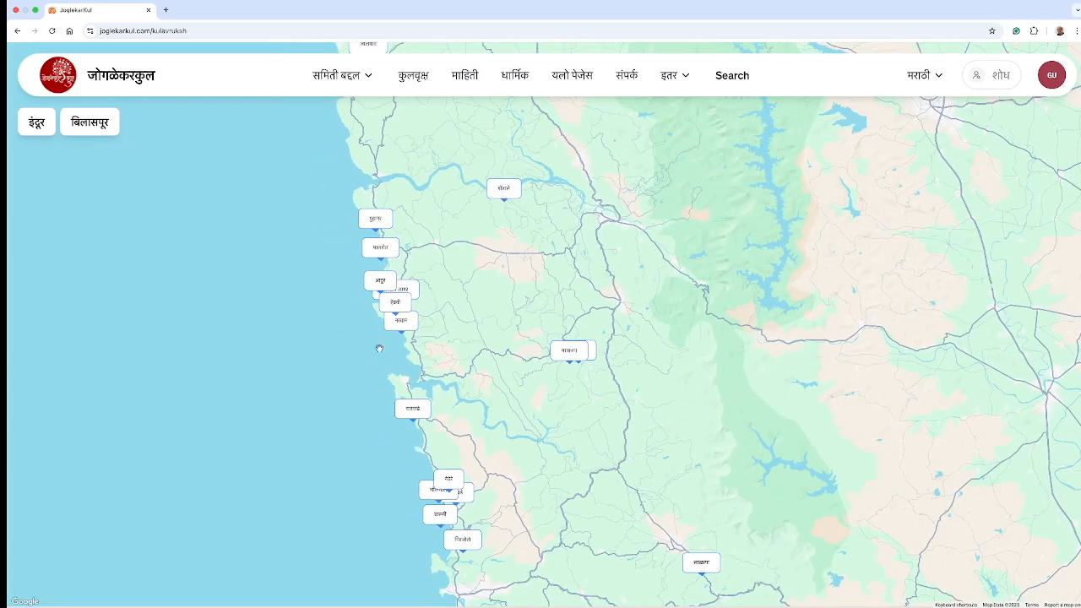
scroll(471, 400, "up", 2)
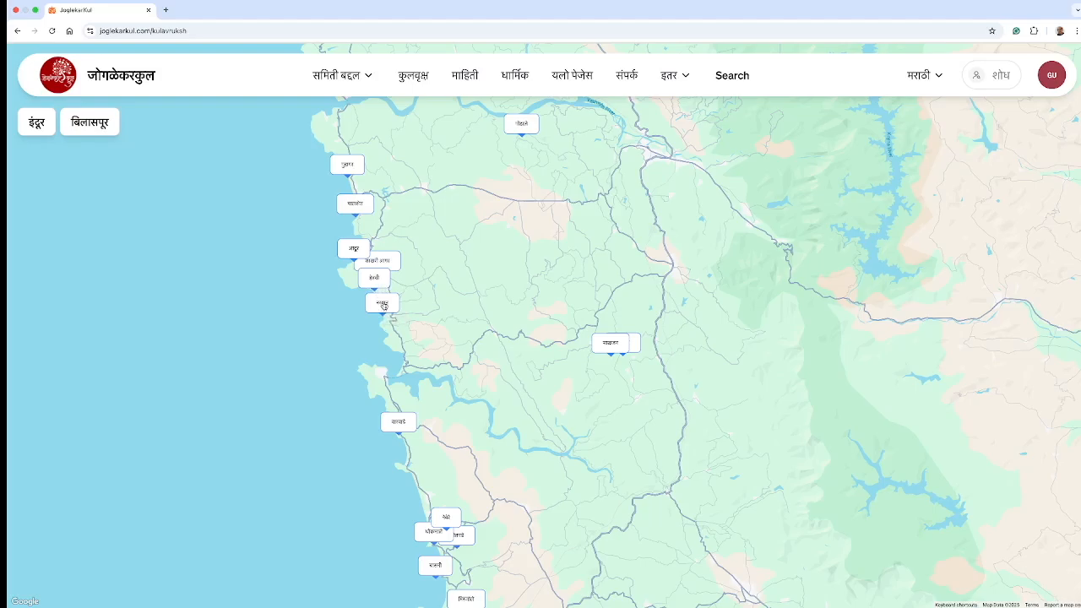
Step: Bring up the हेडवी marker's family-tree list, closing and reopening it once
left_click(382, 305)
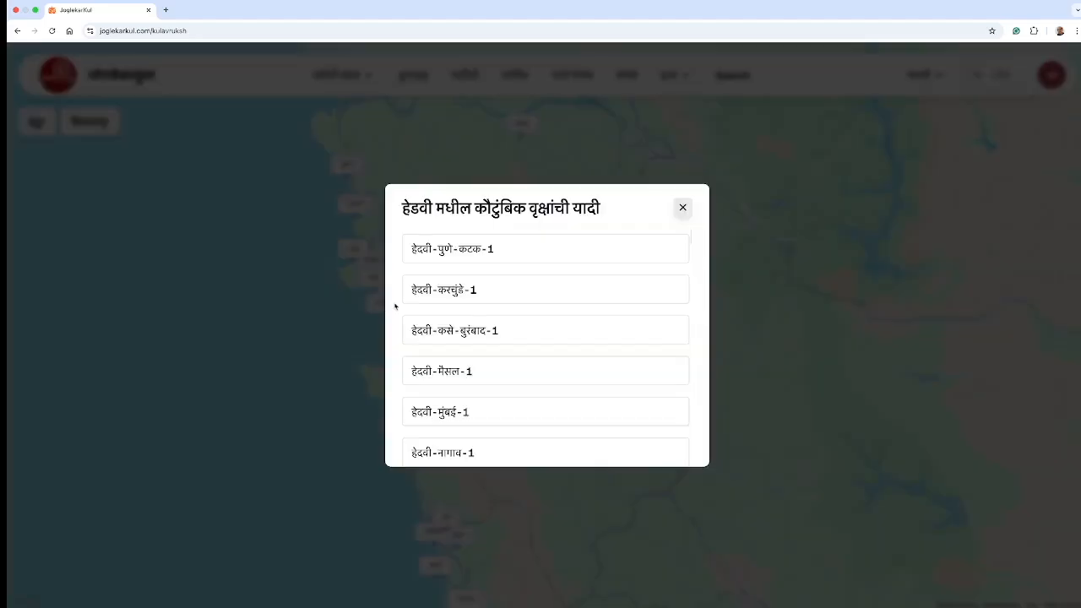
left_click(682, 207)
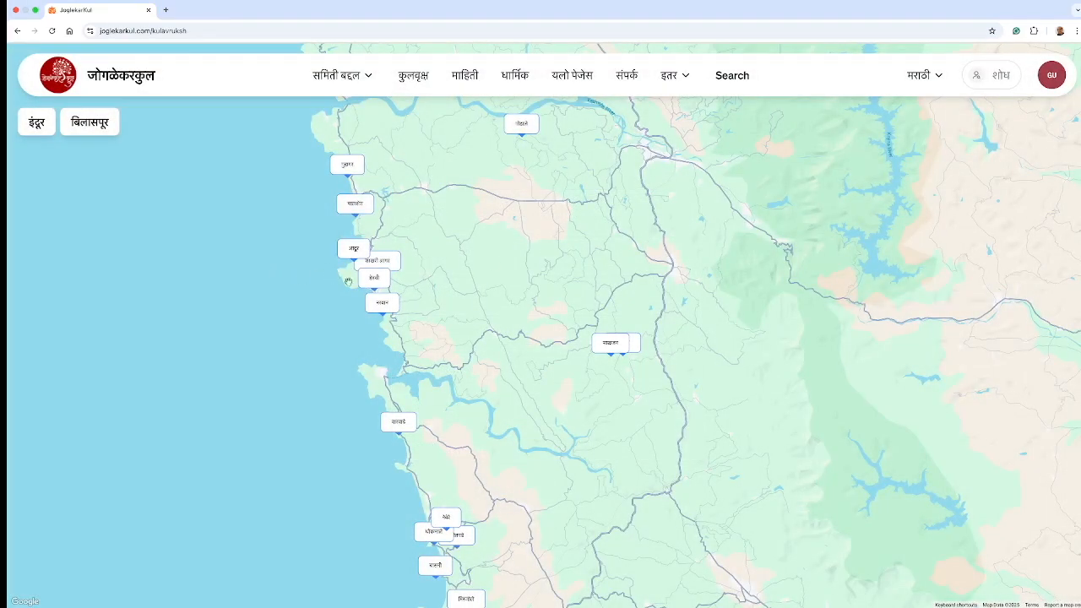
left_click(374, 284)
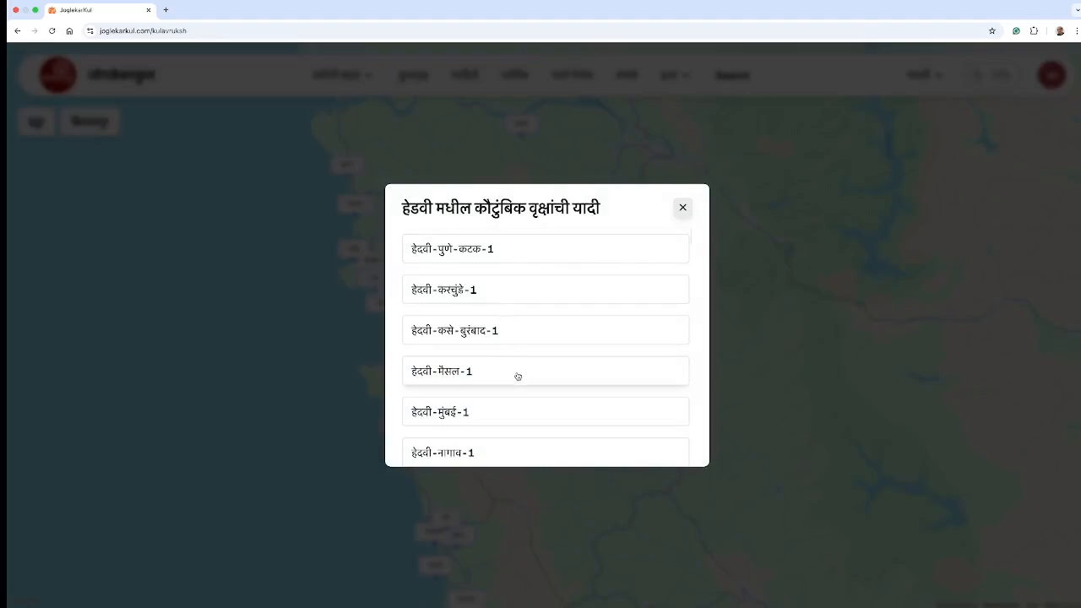
Step: Scroll the हेडवी list and open the हेदवी-पुणे (चिंचवड)-1 family tree
scroll(517, 377, "down", 1)
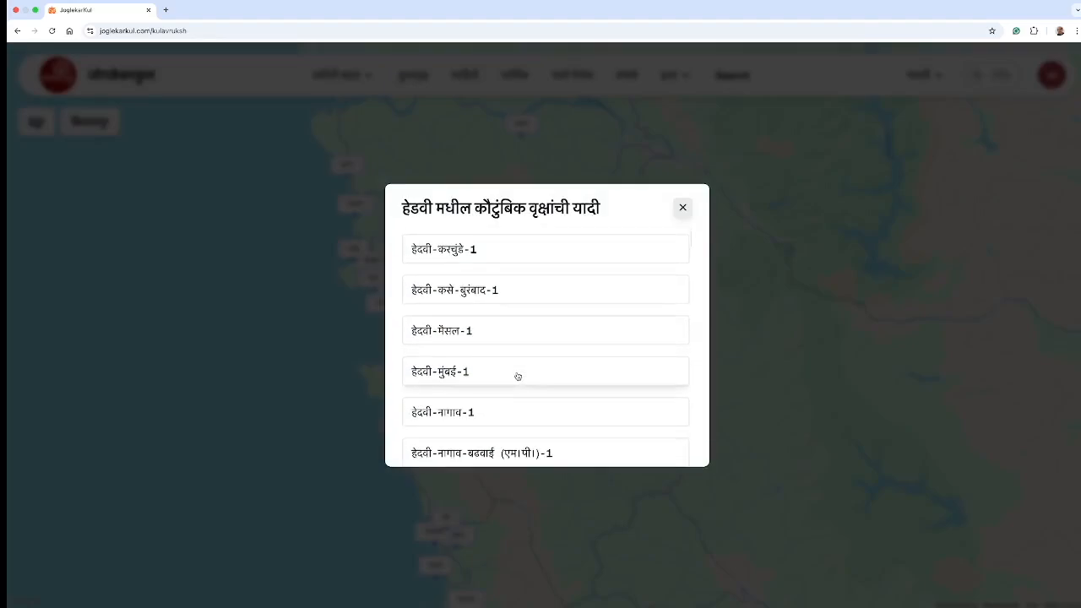
scroll(517, 376, "down", 4)
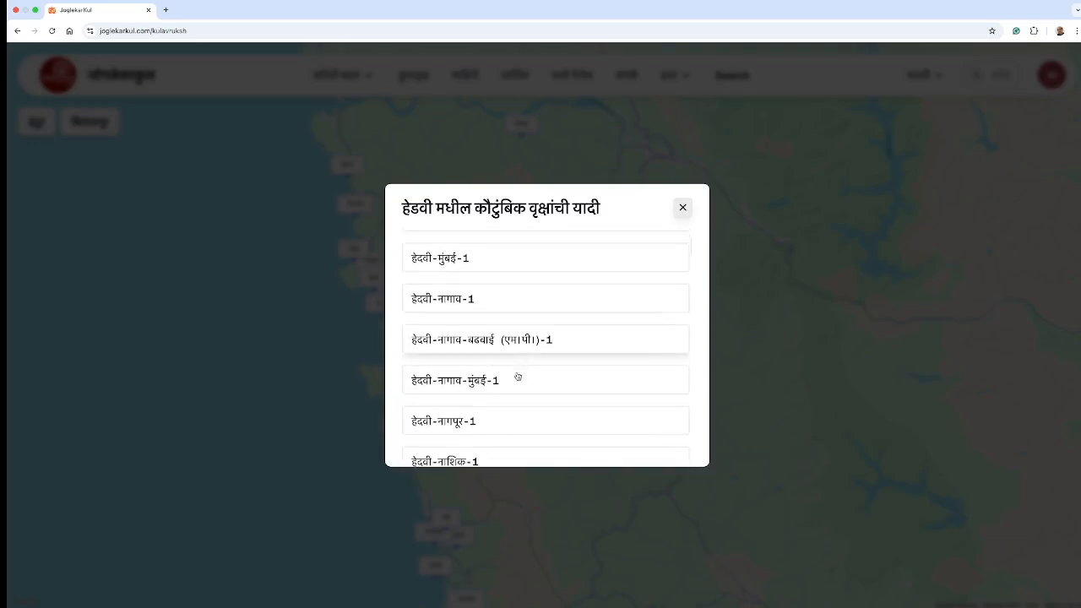
scroll(518, 377, "down", 3)
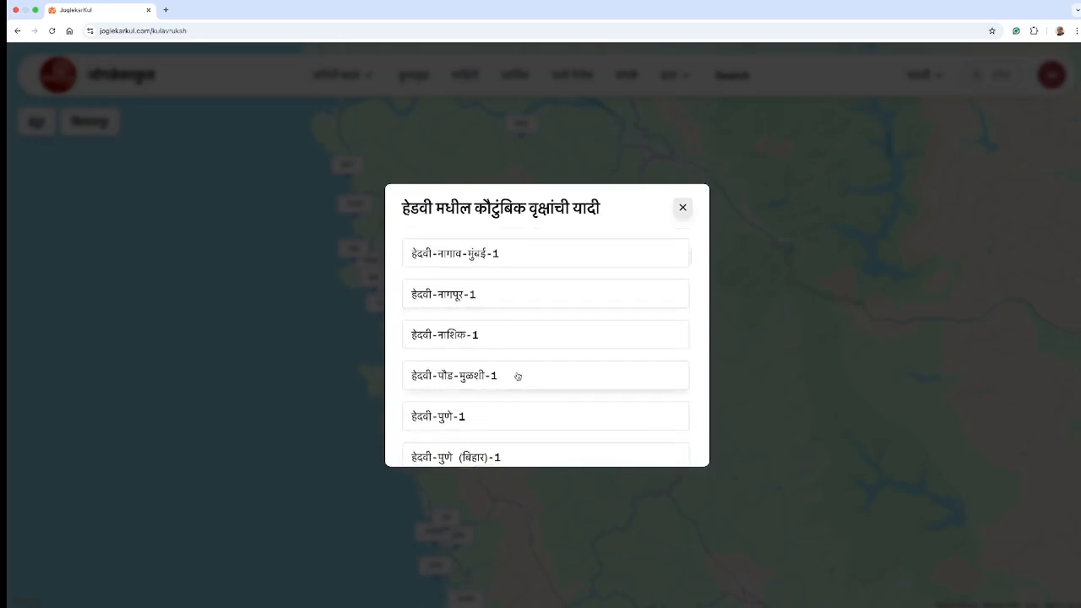
scroll(517, 377, "down", 2)
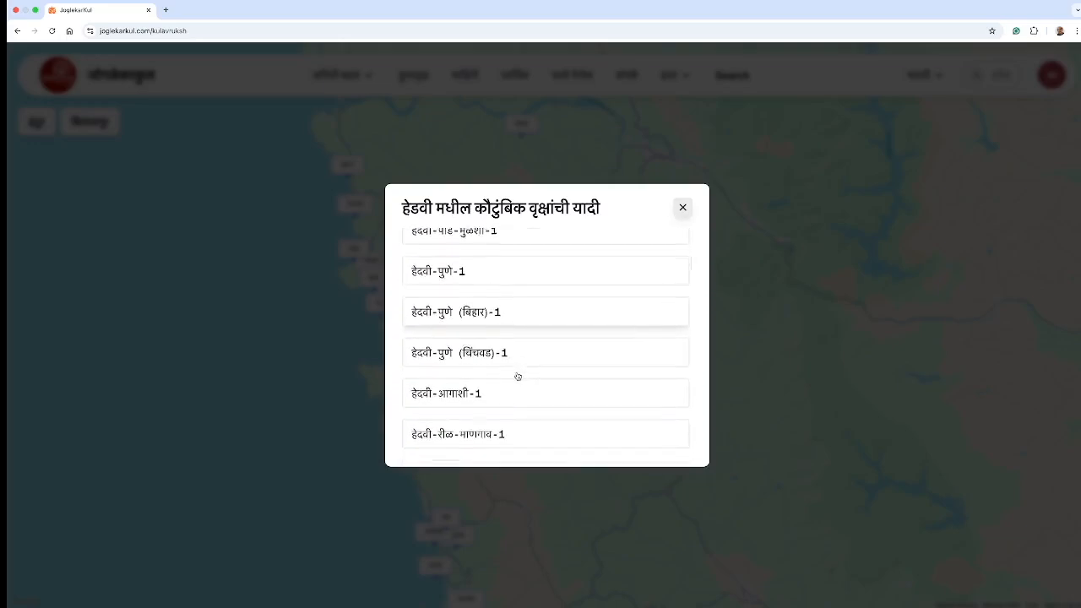
left_click(440, 352)
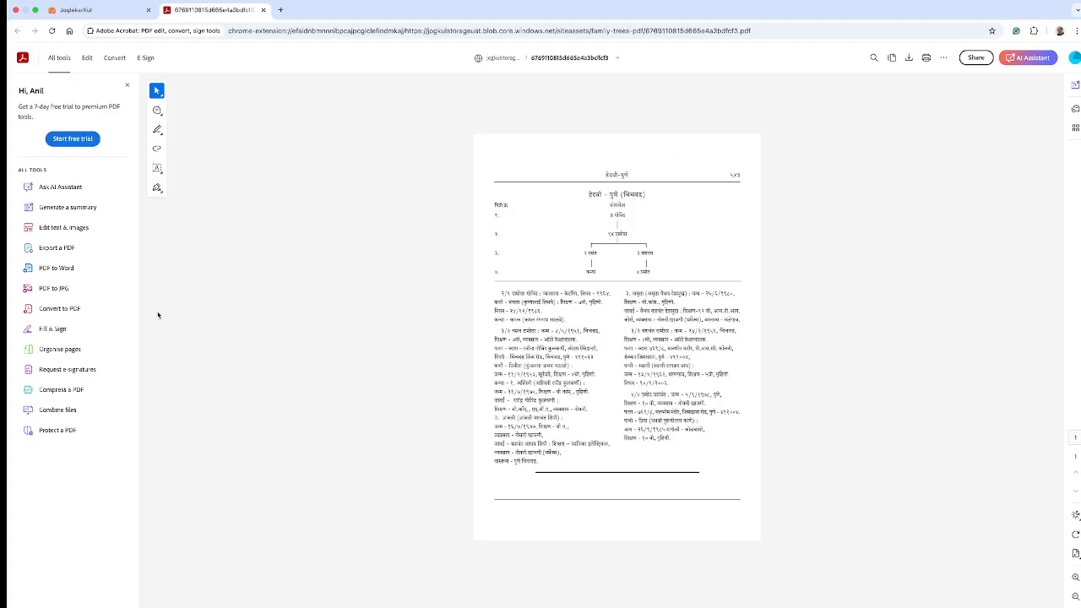
Step: Close the हेदवी-पुणे (चिंचवड)-1 PDF tab and return to the JoglekarKul list
left_click(263, 10)
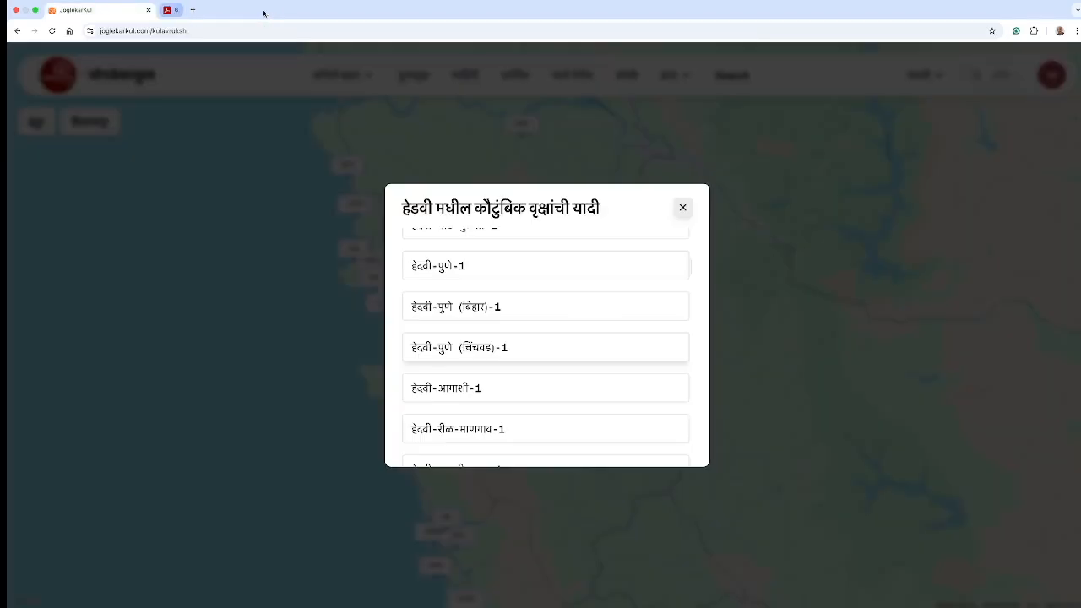
Step: Close the हेडवी list, check the empty नरवान marker, then open आदूर's अदुर-पालशेत-1 tree
left_click(682, 207)
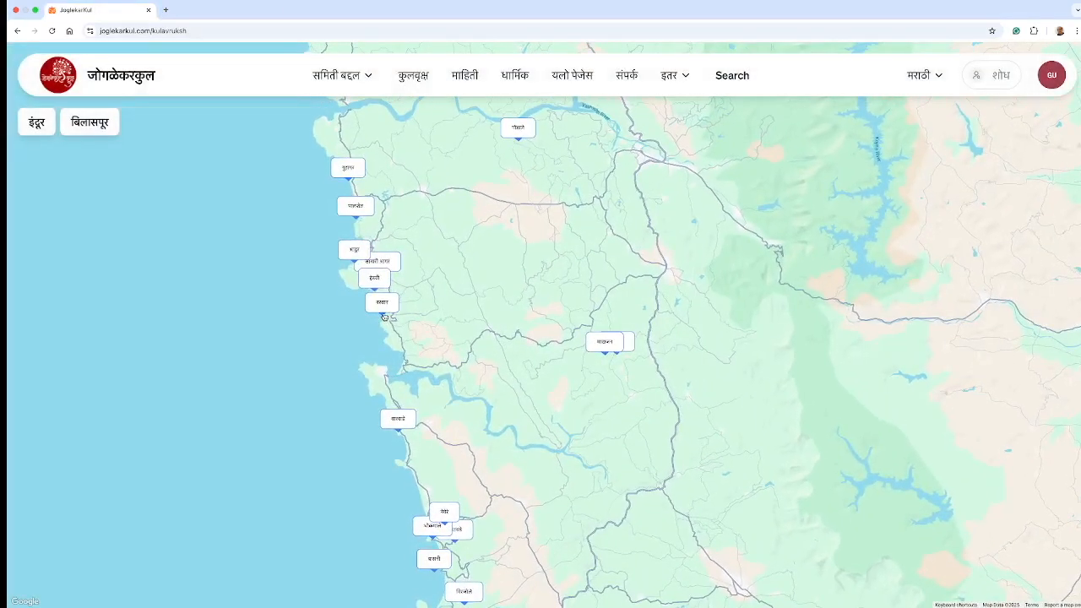
left_click(384, 314)
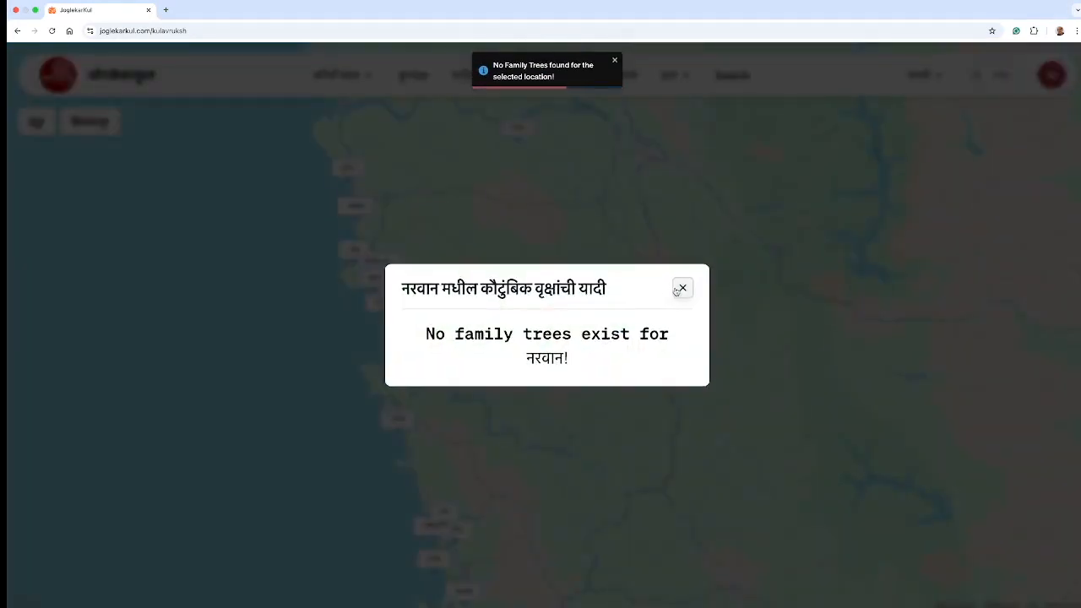
left_click(682, 289)
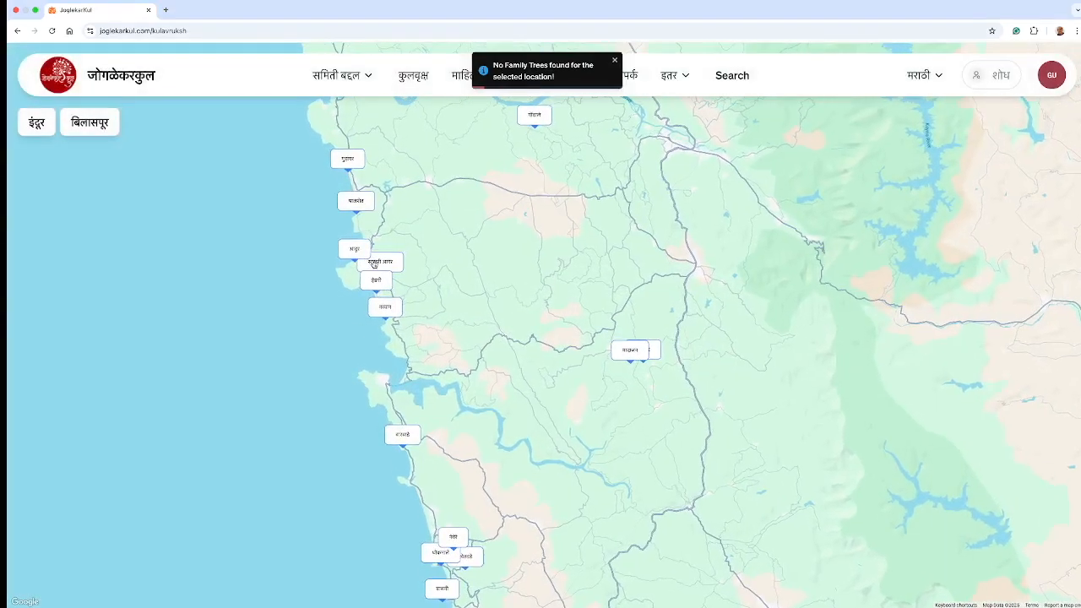
left_click(356, 255)
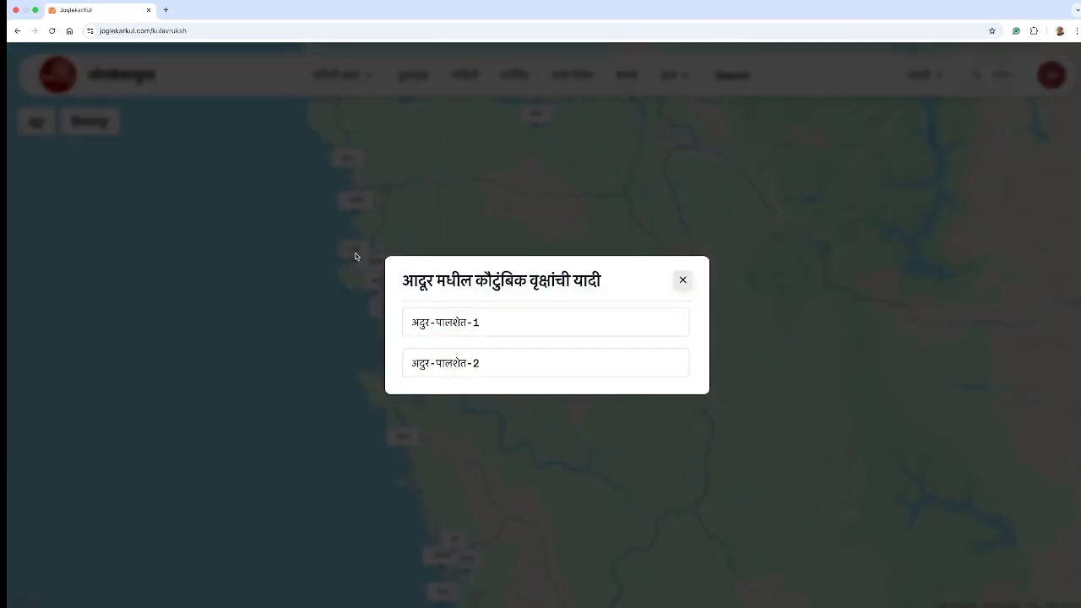
left_click(452, 325)
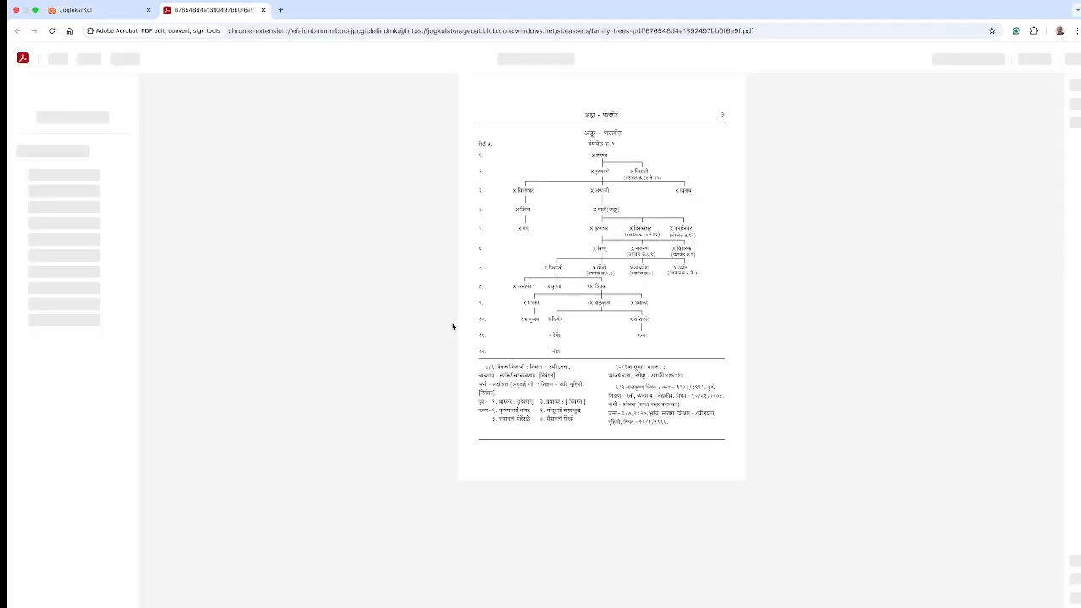
Step: Scroll through the अदुर-पालशेत-1 PDF pages, then close the Acrobat tab
scroll(633, 420, "down", 10)
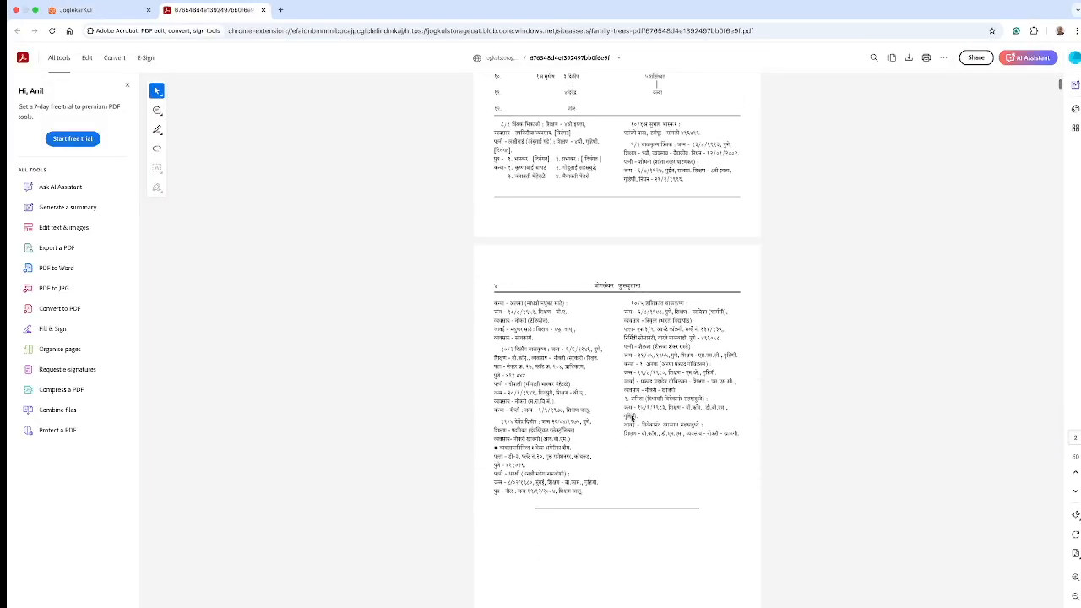
scroll(633, 419, "down", 5)
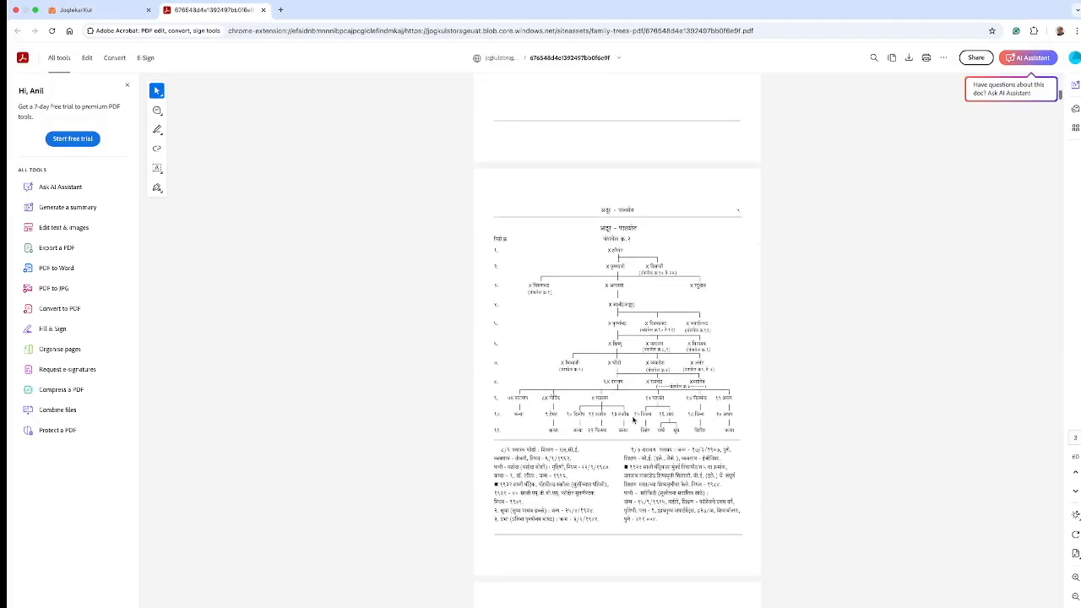
scroll(633, 419, "down", 17)
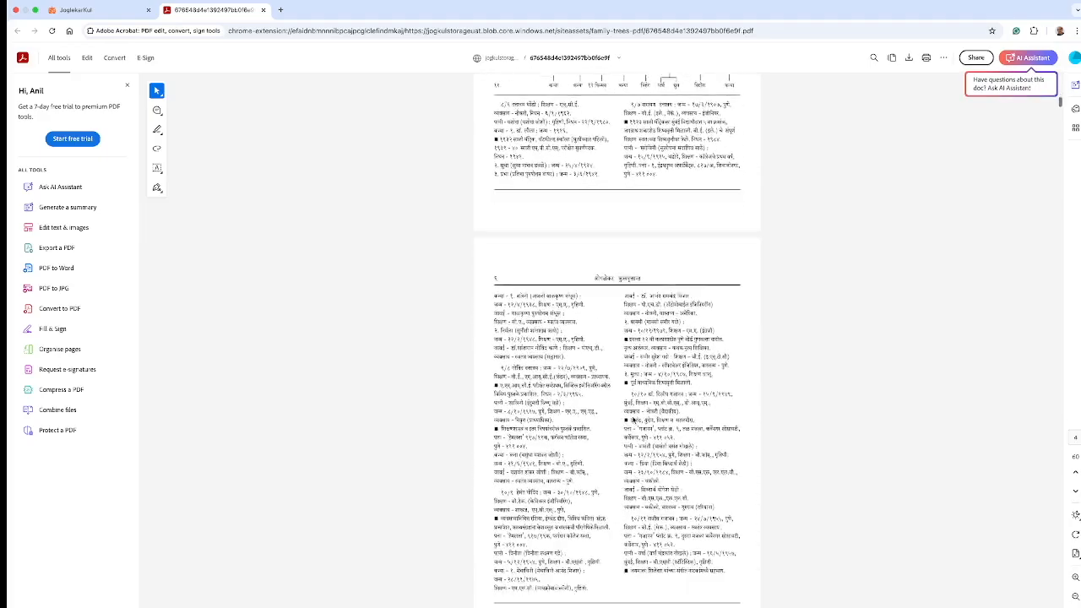
scroll(633, 420, "down", 11)
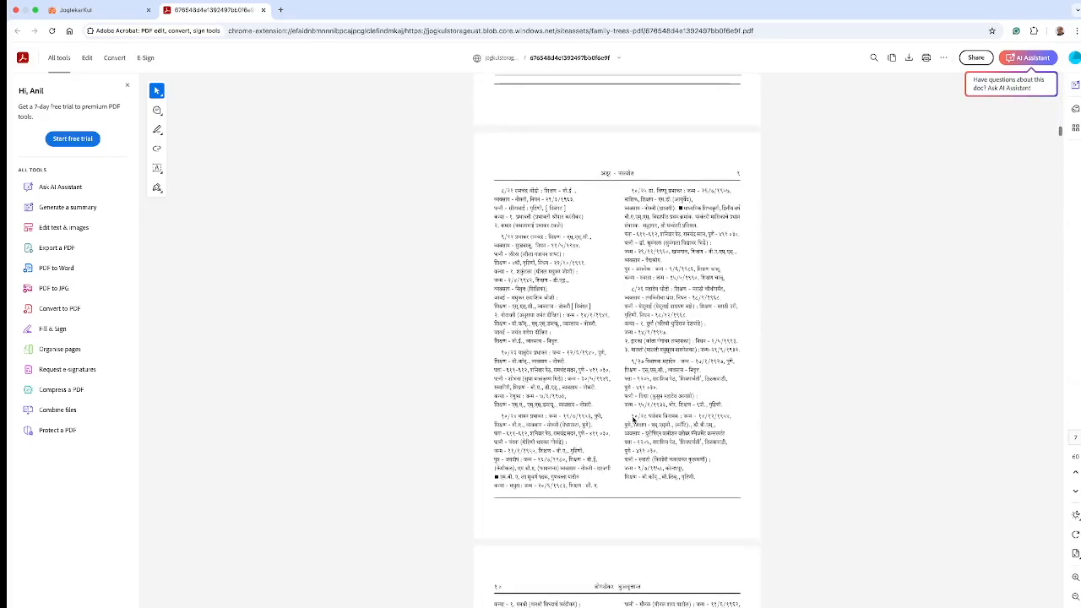
left_click(262, 10)
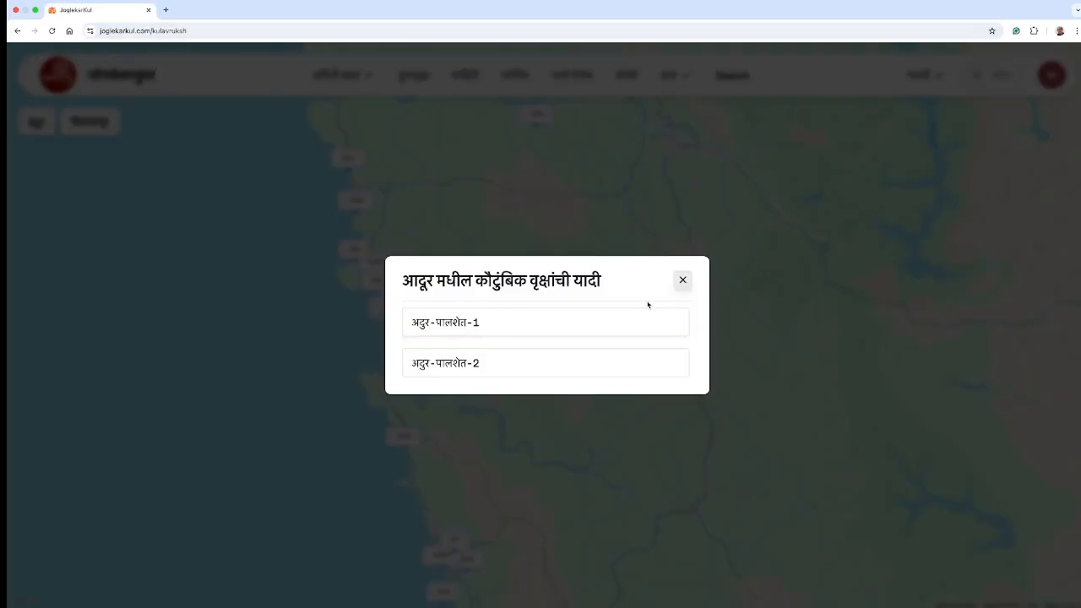
Step: Close the आदूर family-tree list and zoom the map out to show all place markers
left_click(682, 280)
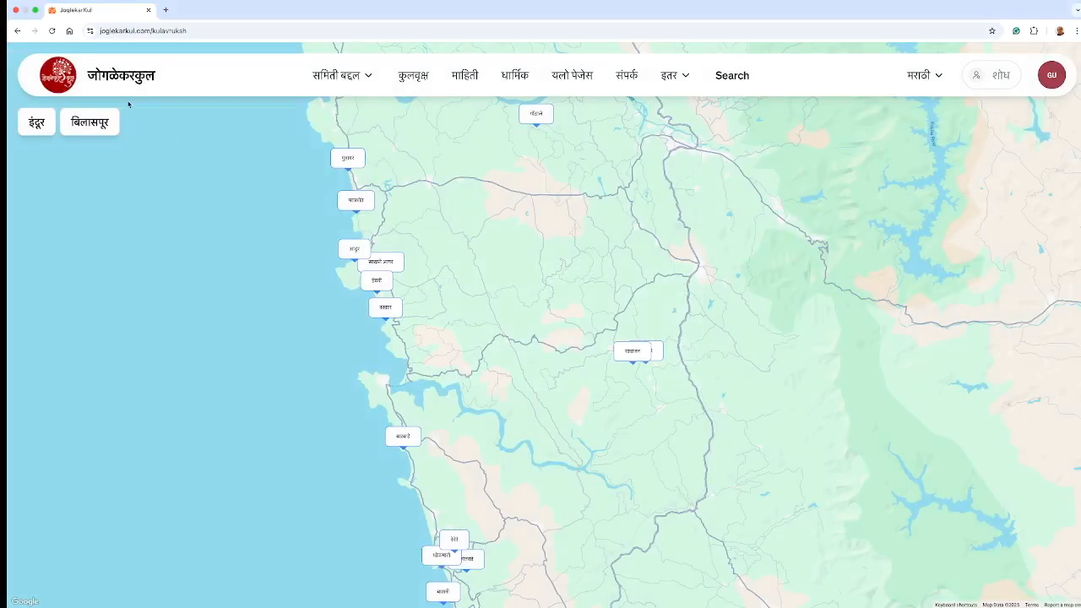
scroll(646, 173, "down", 3)
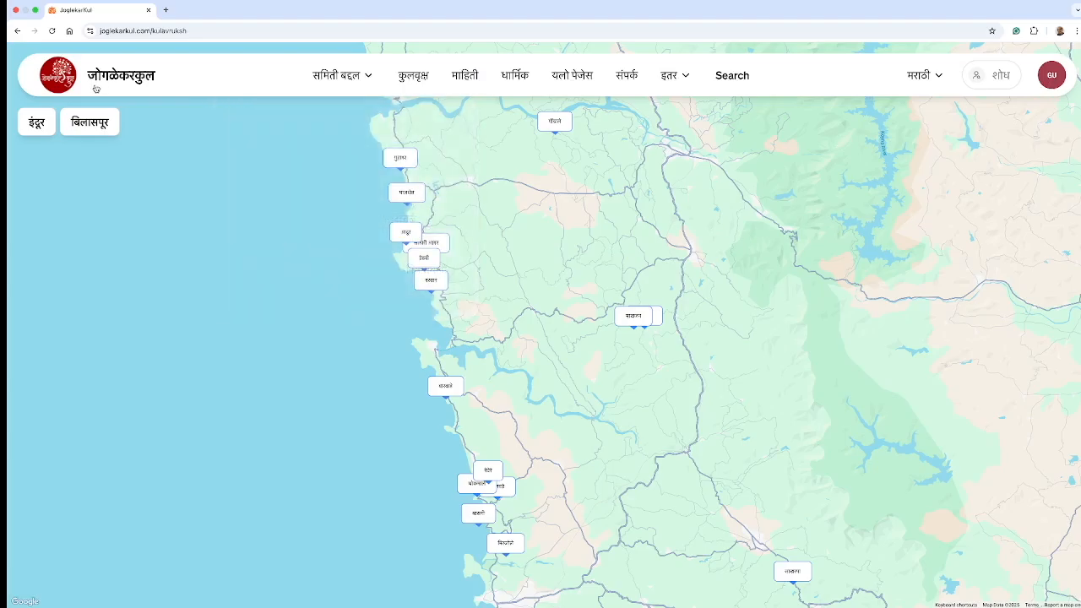
Step: Return to the JoglekarKul home page via the logo
left_click(69, 77)
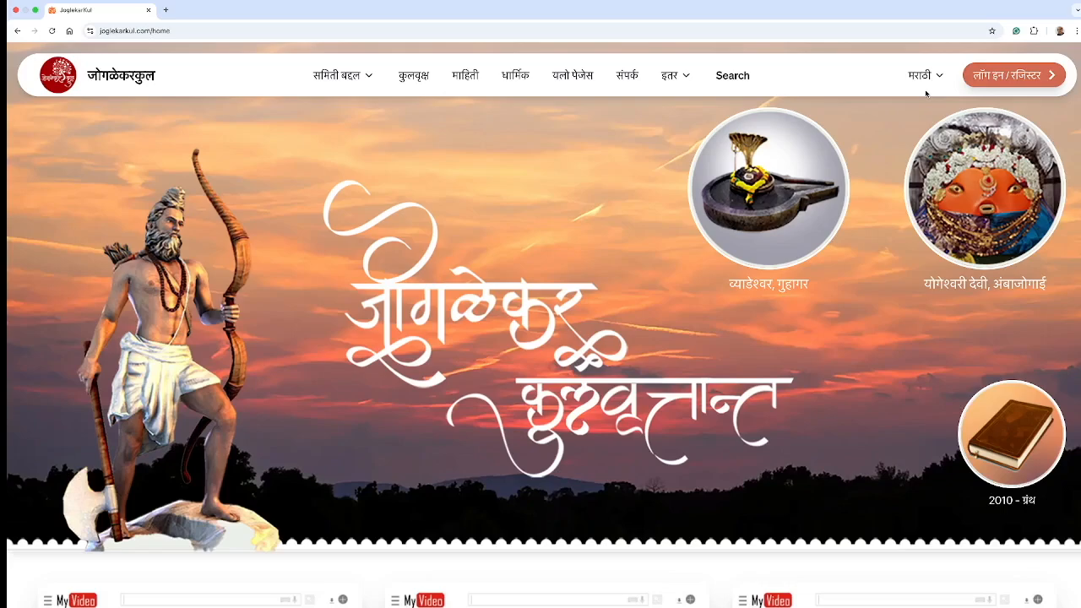
mouse_move(1025, 597)
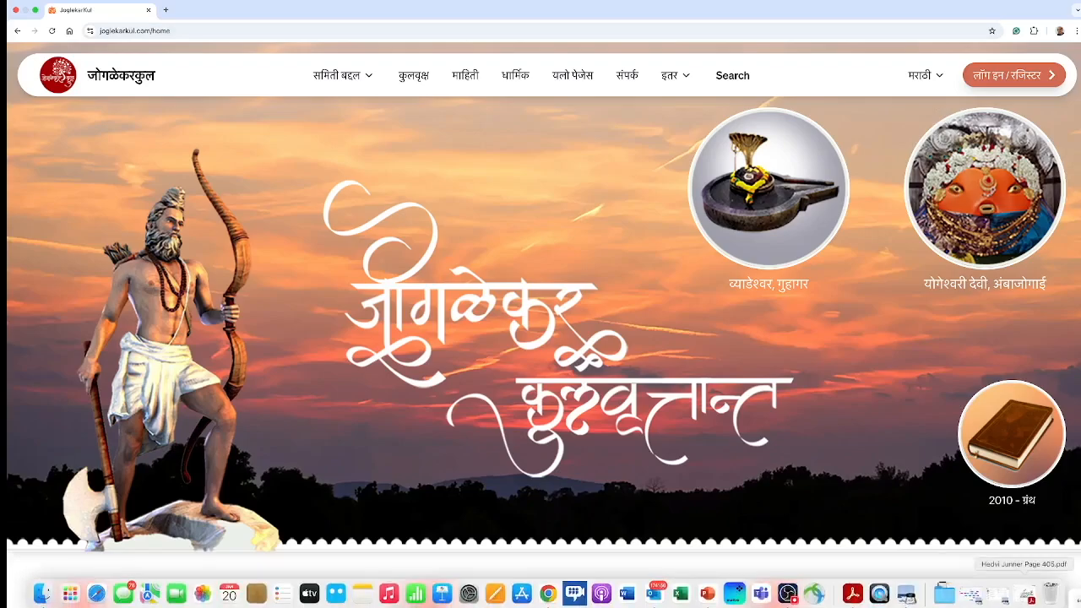
left_click(1032, 594)
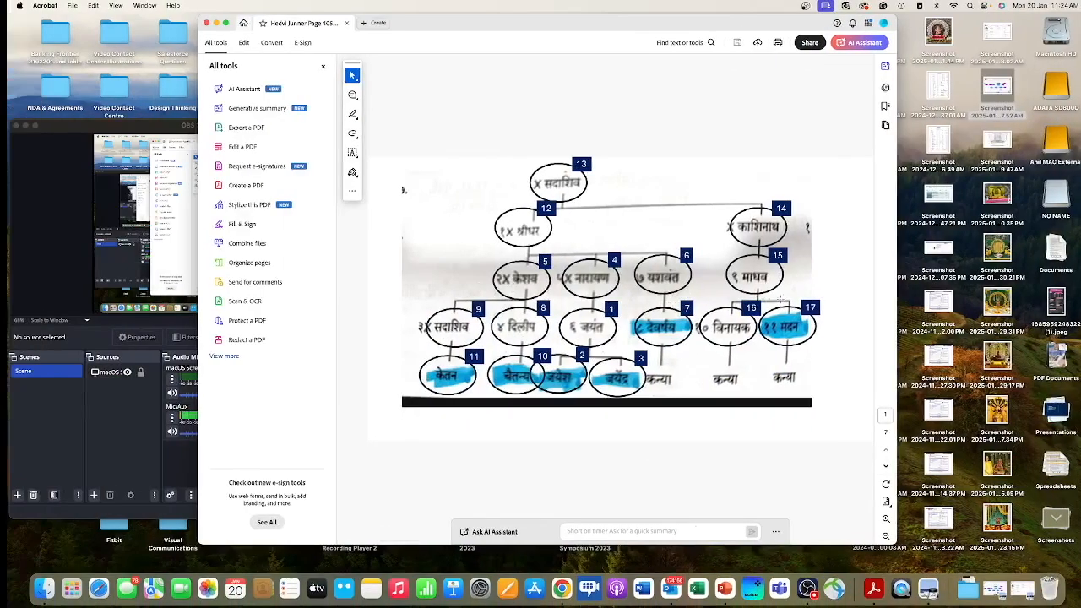
left_click(226, 24)
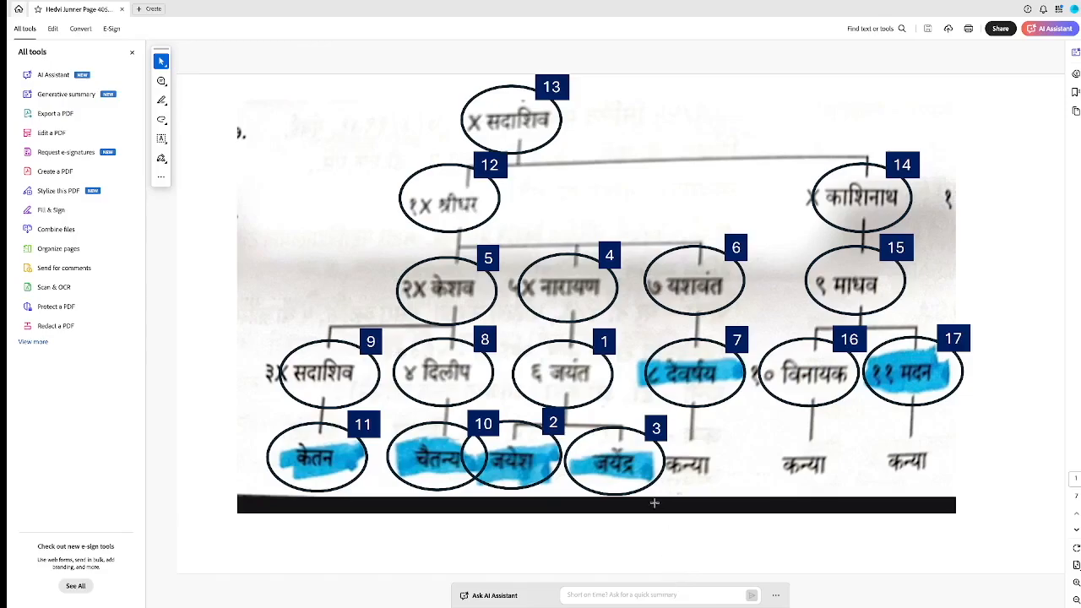
Step: Scroll through the tree and member-detail pages, close the PDF, and switch back to Chrome
scroll(655, 504, "down", 3)
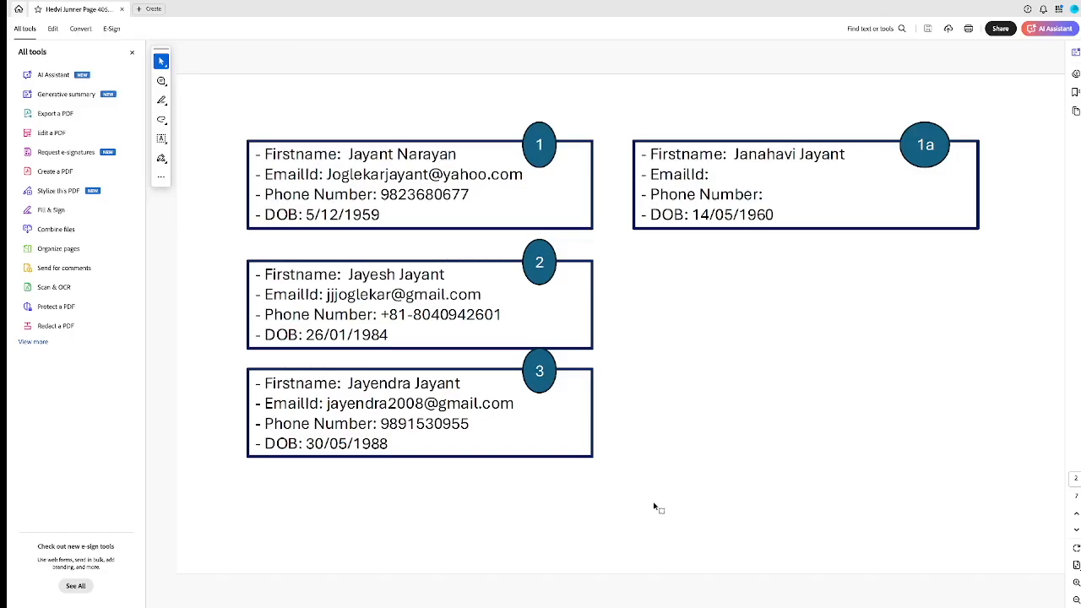
scroll(654, 507, "down", 3)
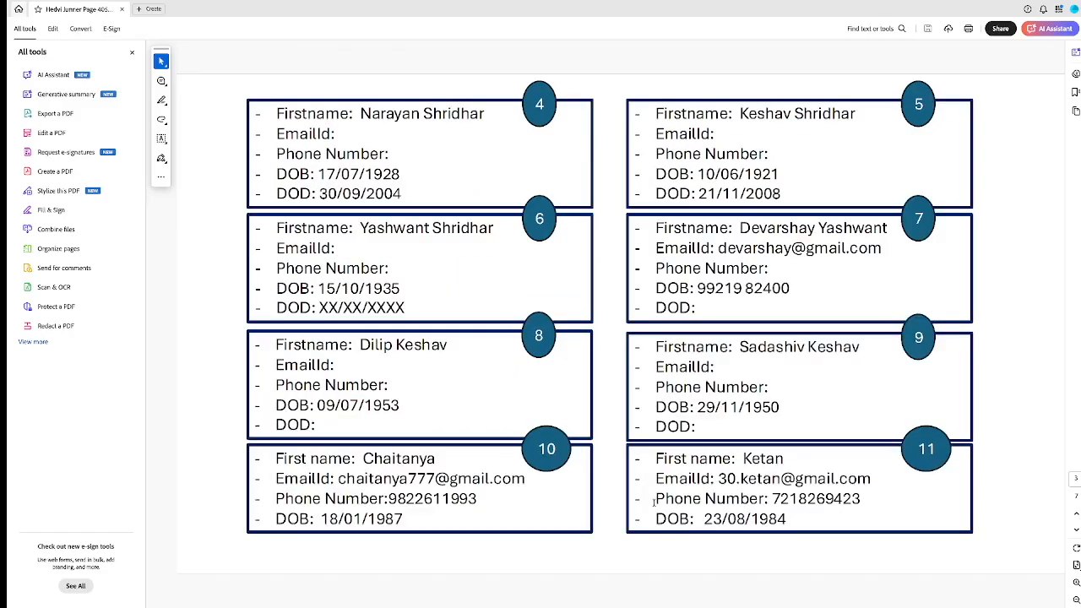
scroll(655, 507, "down", 3)
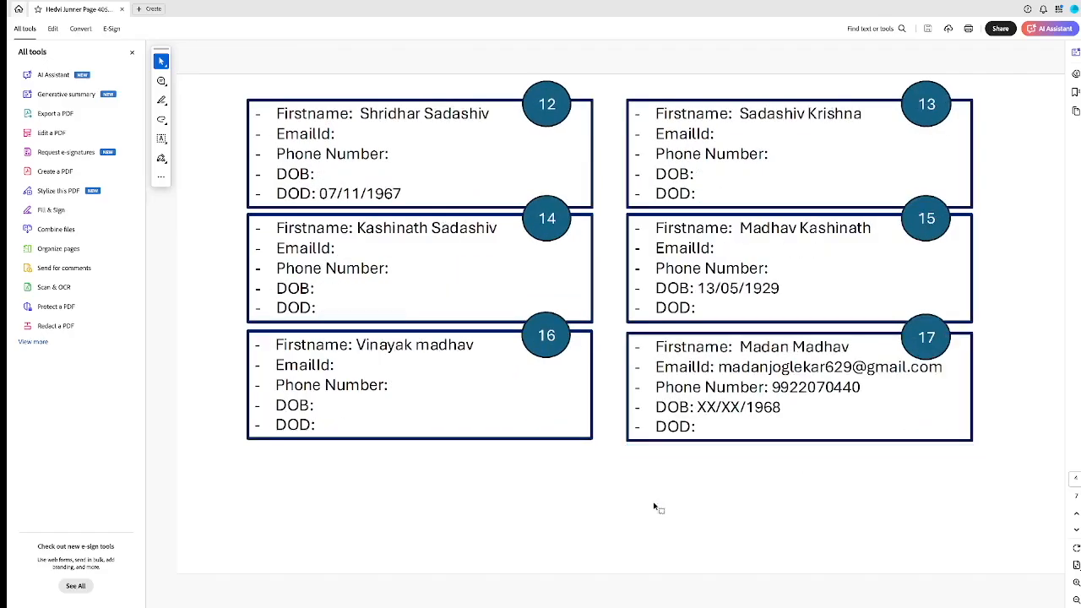
scroll(654, 506, "down", 3)
scroll(540, 471, "down", 3)
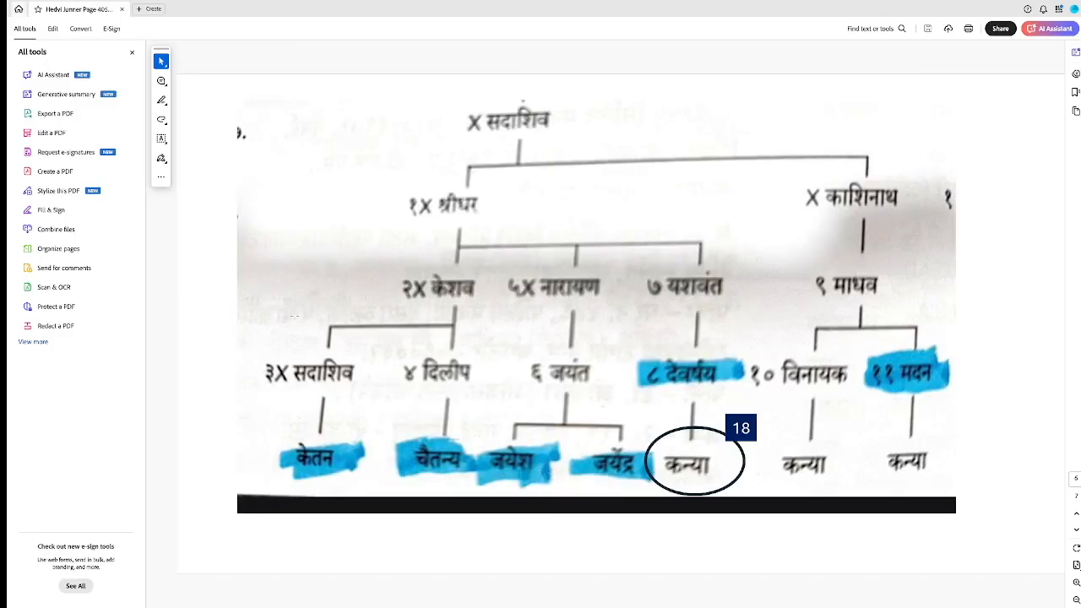
mouse_move(16, 4)
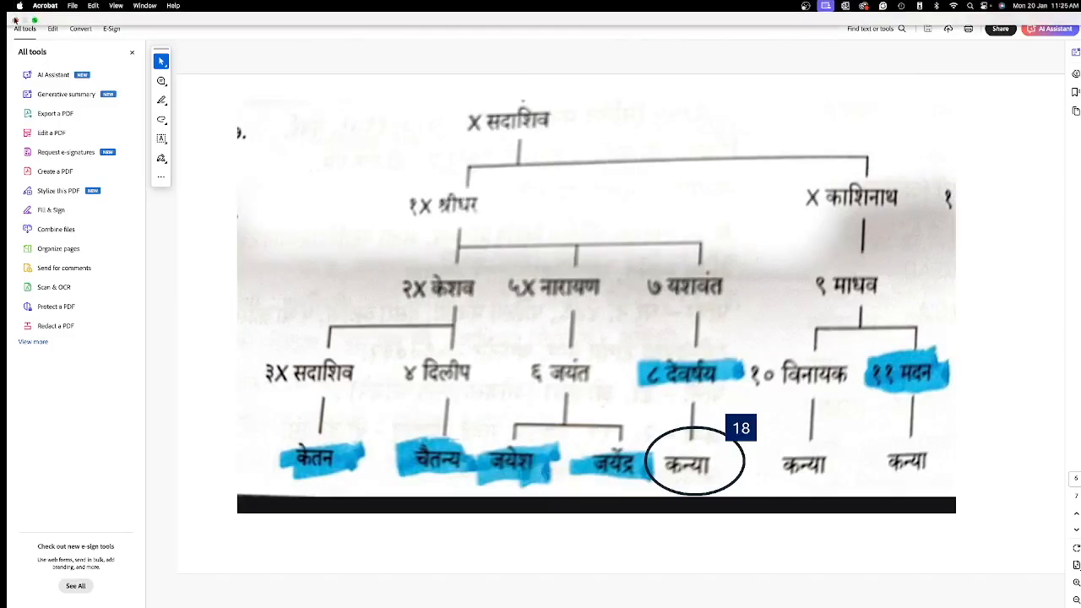
left_click(15, 19)
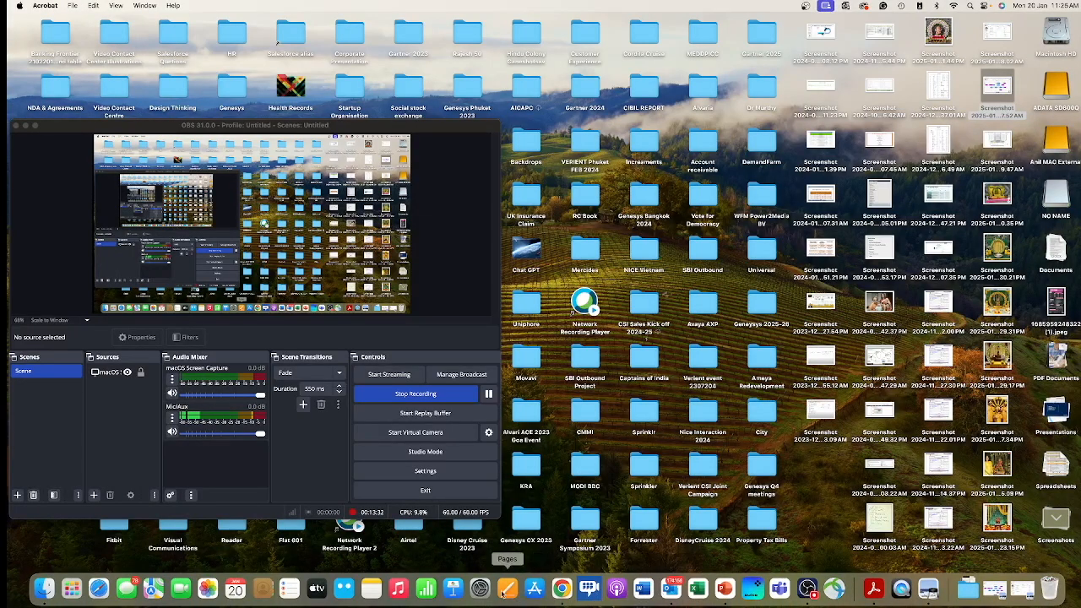
left_click(562, 589)
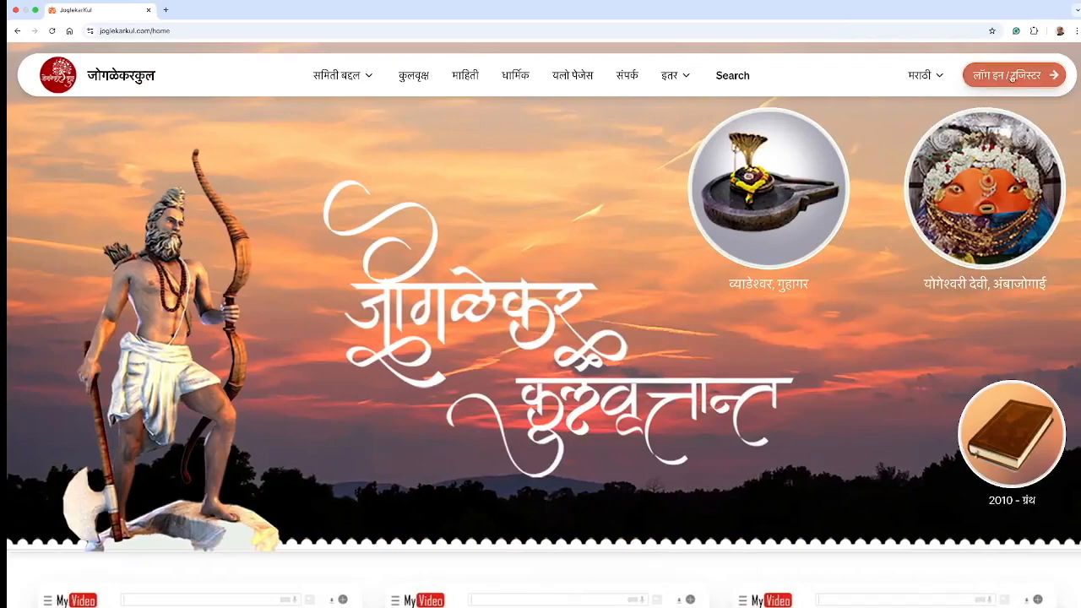
Step: On the login page, fill in the member's saved e-mail address
left_click(1005, 76)
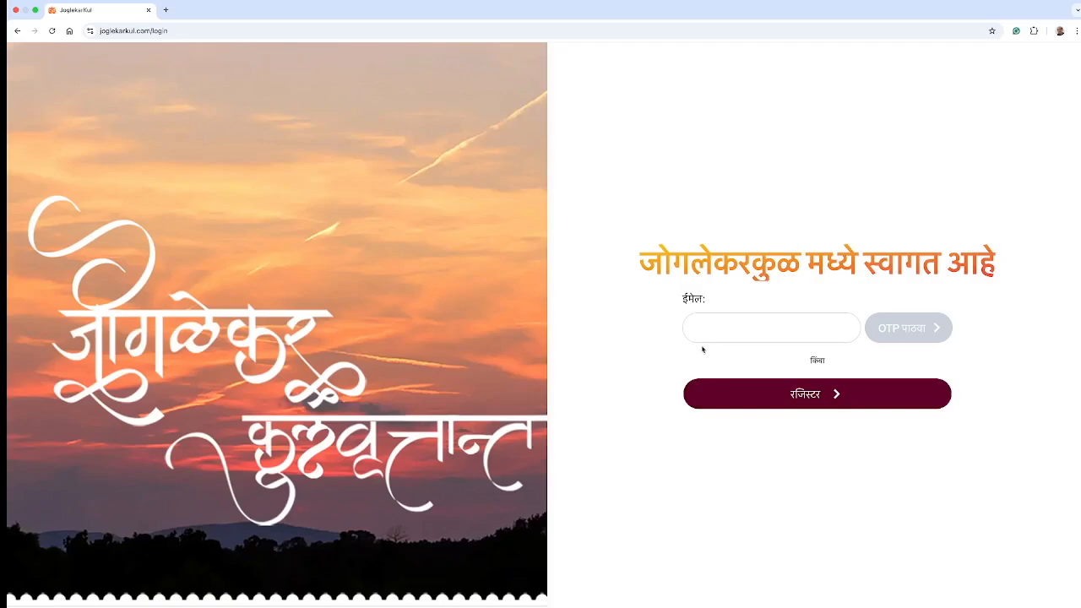
left_click(705, 330)
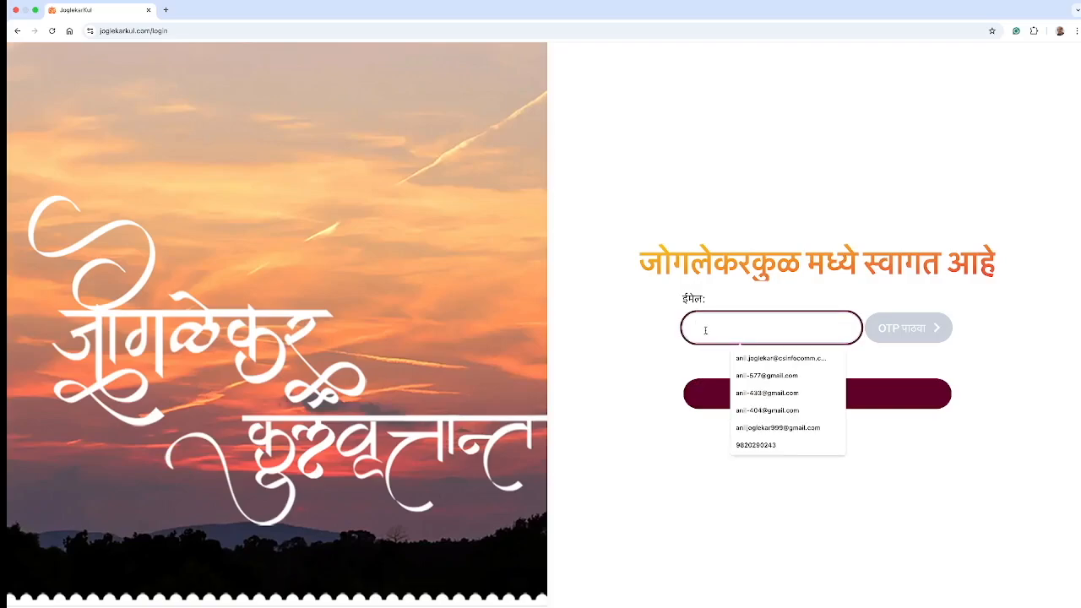
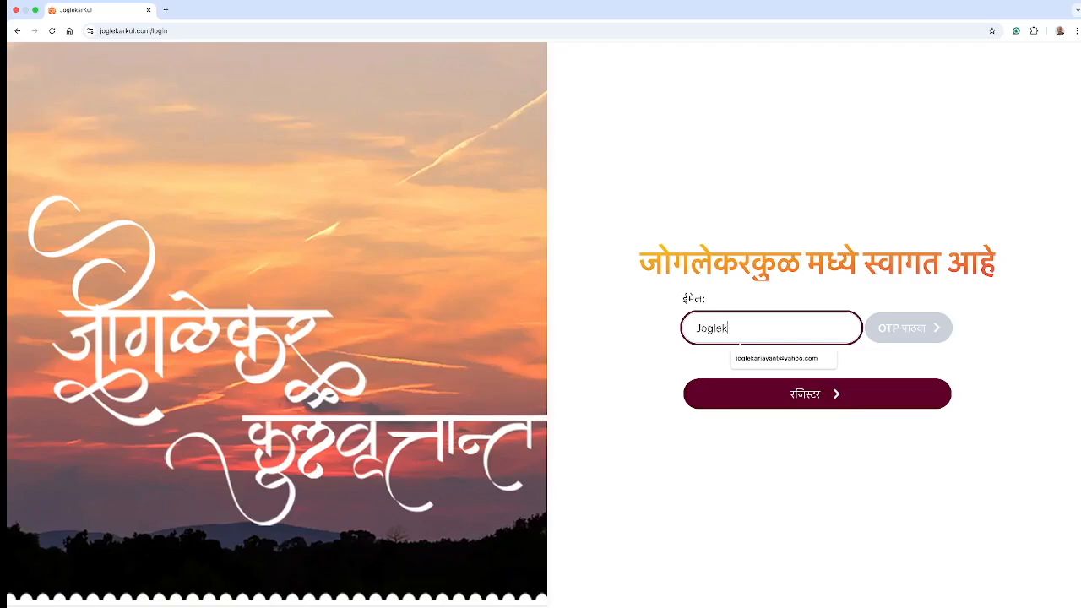
left_click(752, 358)
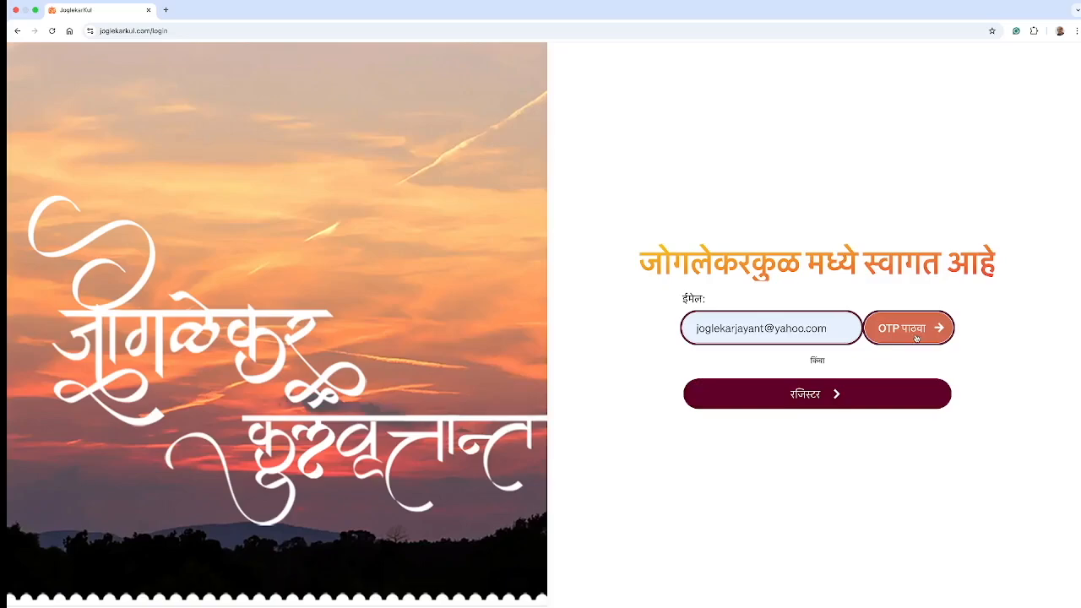
Step: Request a one-time code, paste it from the notice, and verify it to log in
left_click(916, 337)
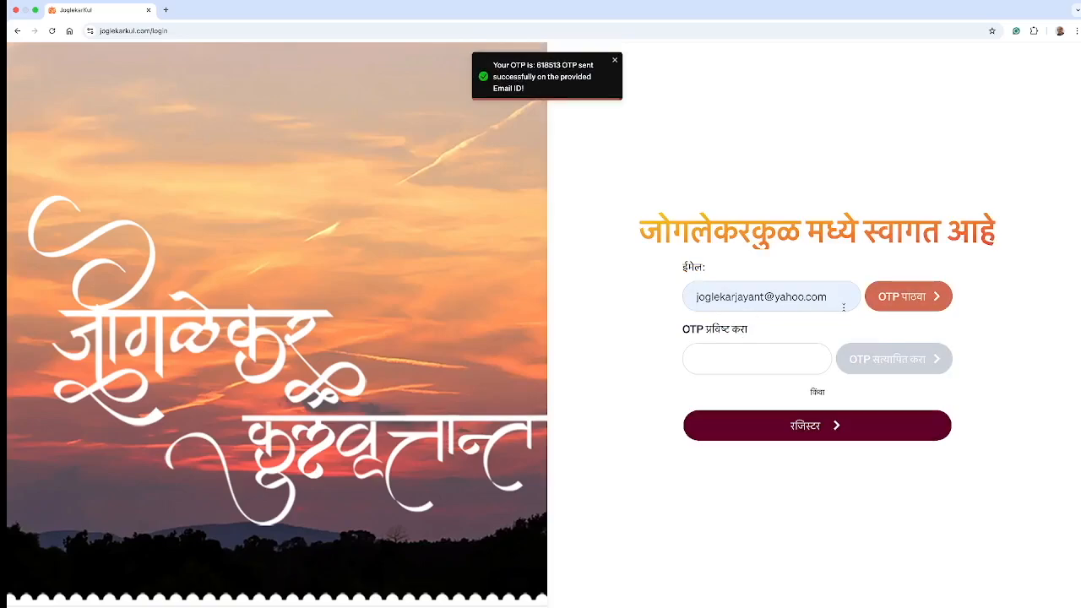
right_click(541, 71)
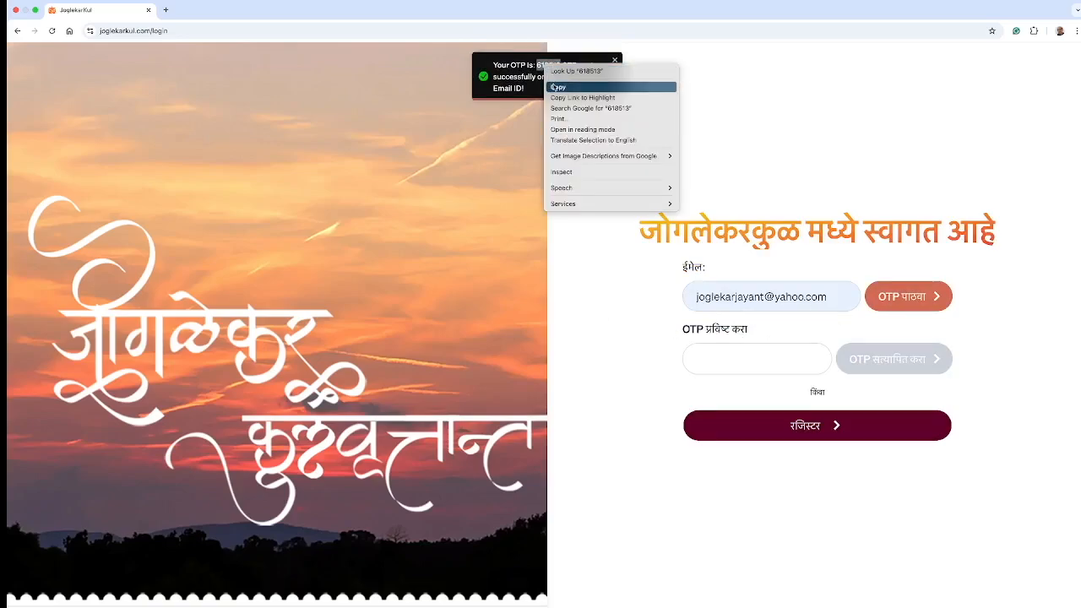
left_click(562, 85)
left_click(715, 351)
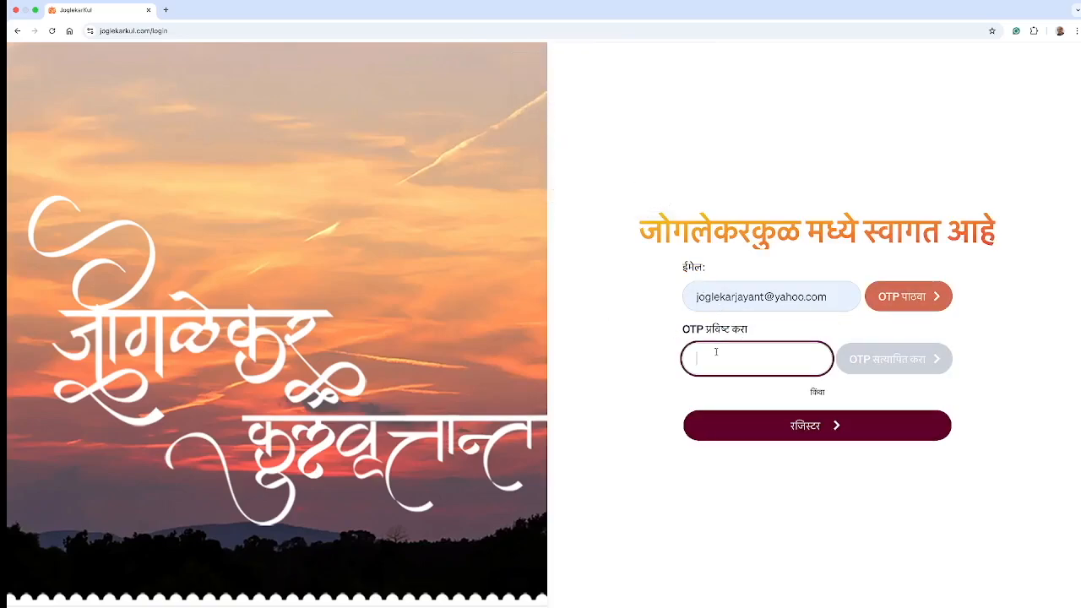
right_click(715, 352)
left_click(727, 407)
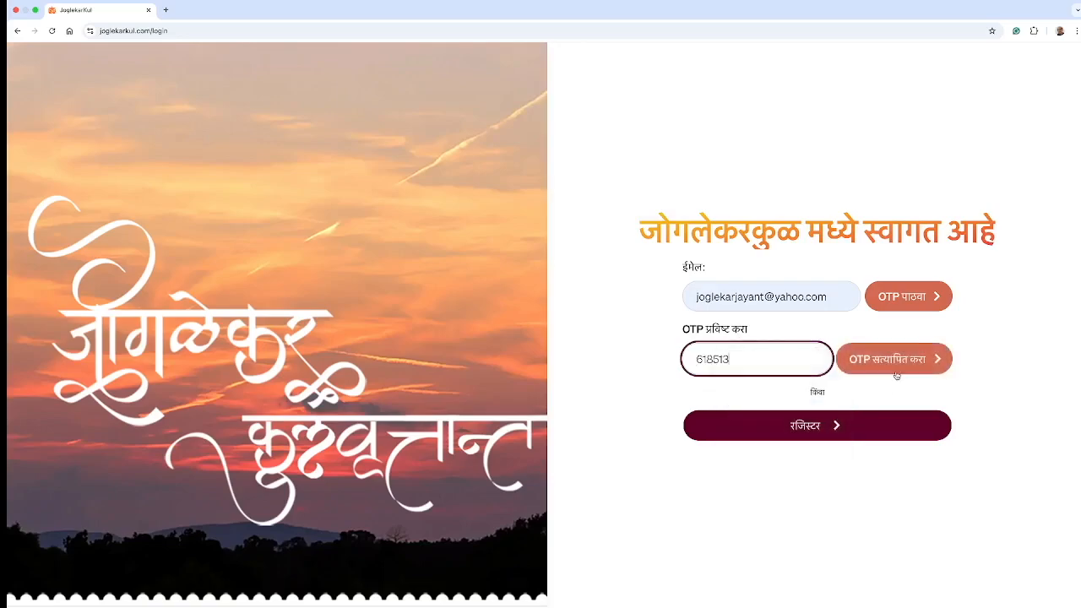
left_click(892, 361)
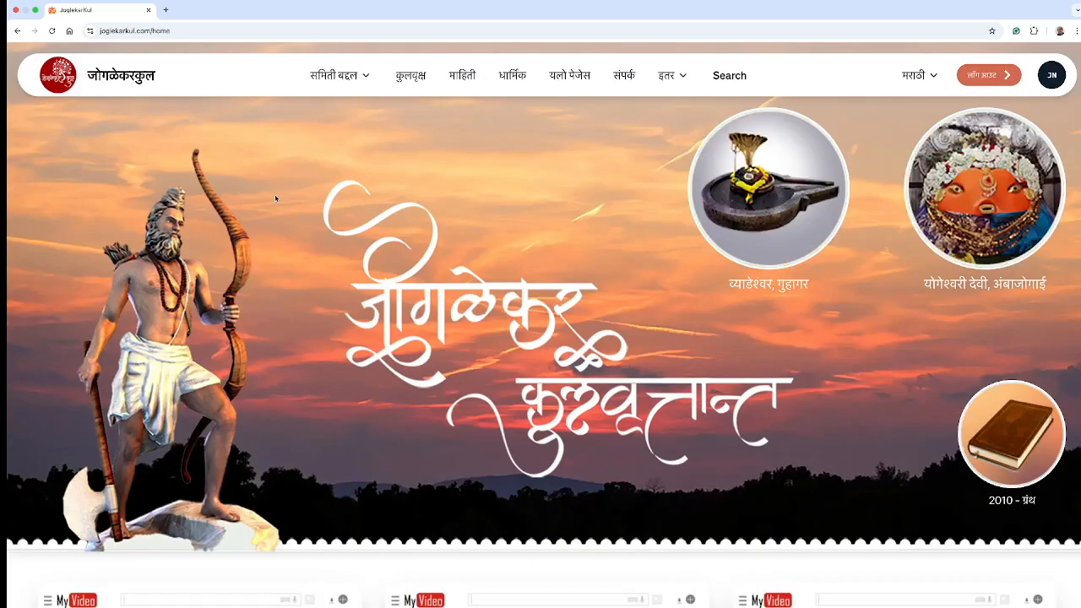
Step: In the family tree, search 'jayan' and then 'jay' to centre on the father's card
left_click(404, 78)
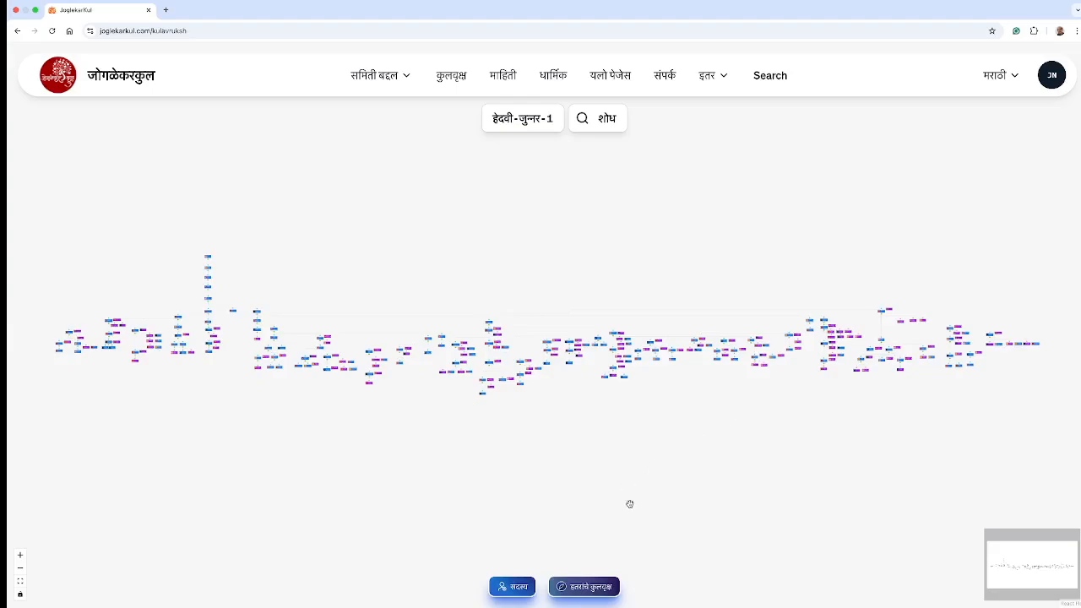
scroll(630, 504, "up", 3)
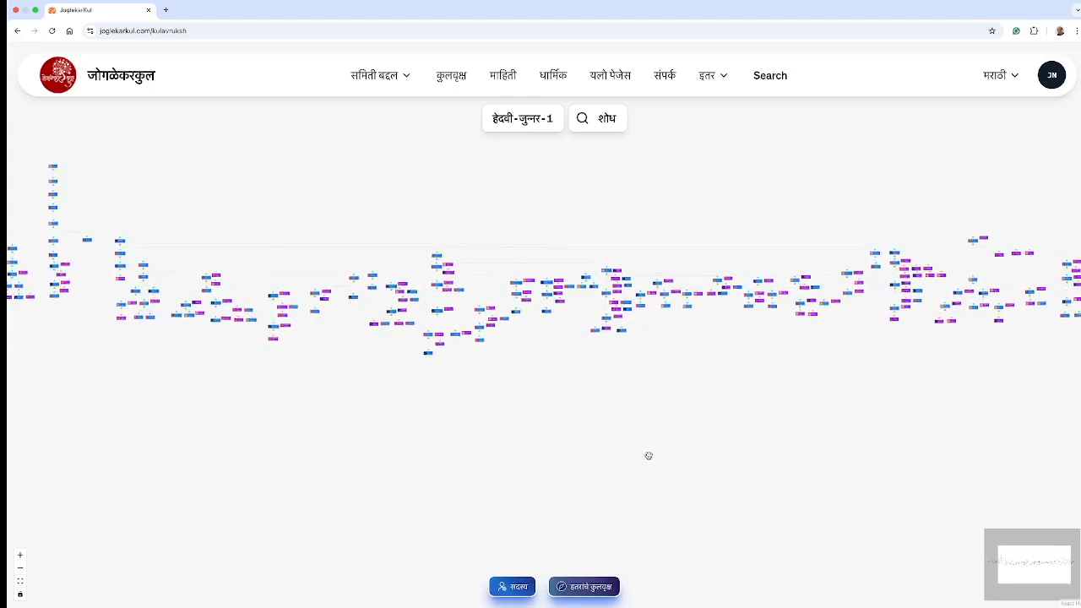
scroll(646, 458, "up", 3)
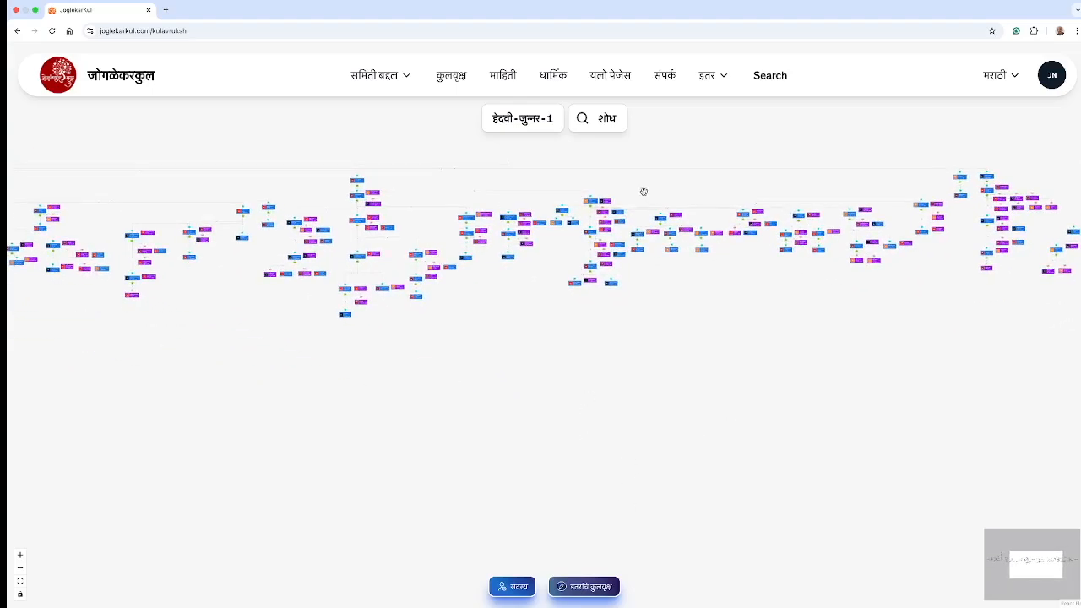
left_click(603, 121)
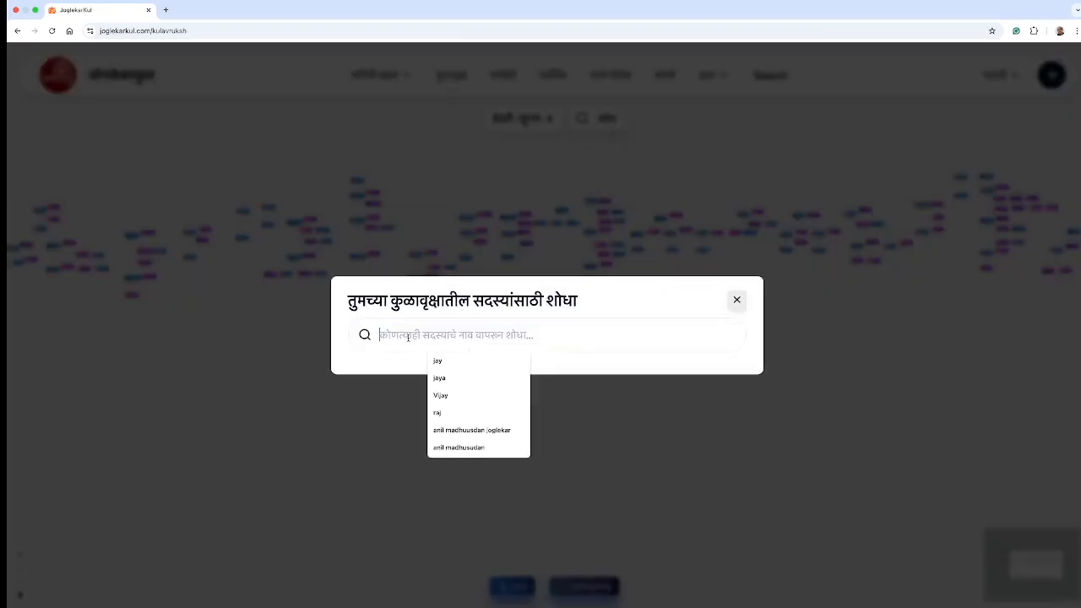
type("jayan")
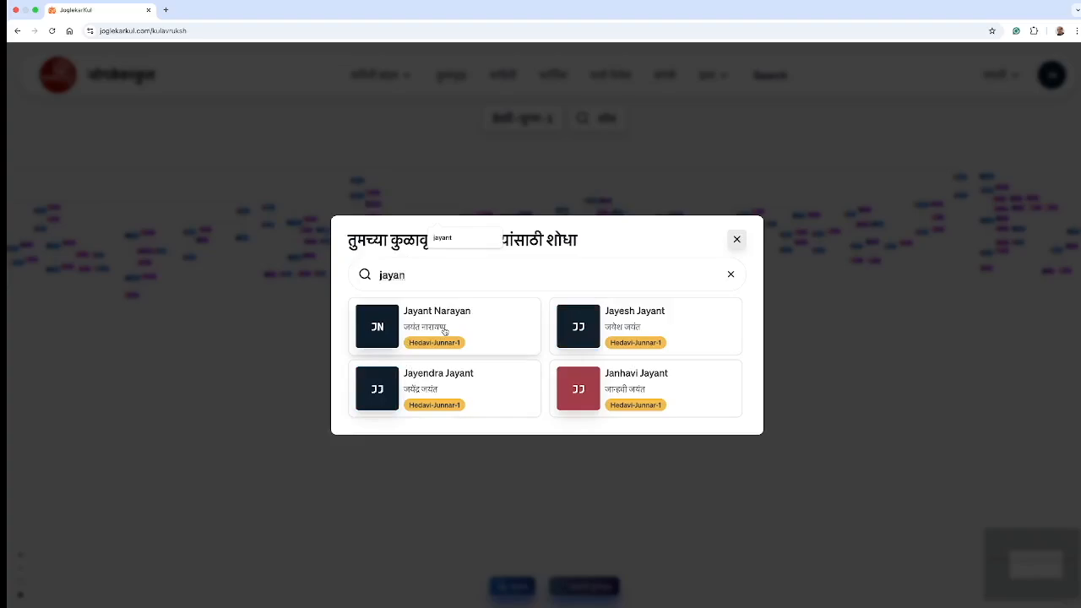
left_click(445, 329)
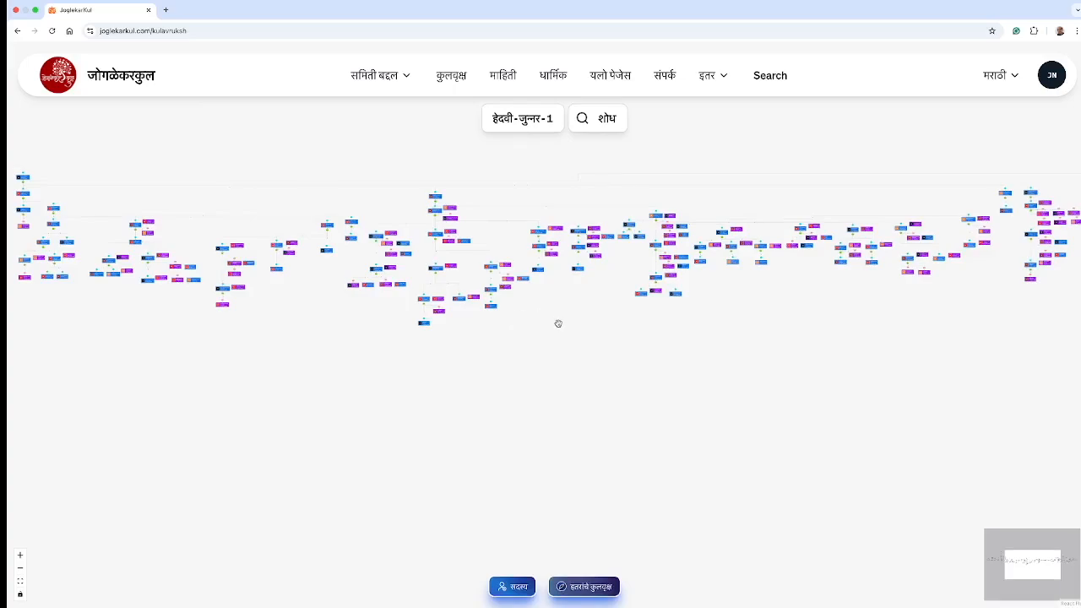
left_click(603, 118)
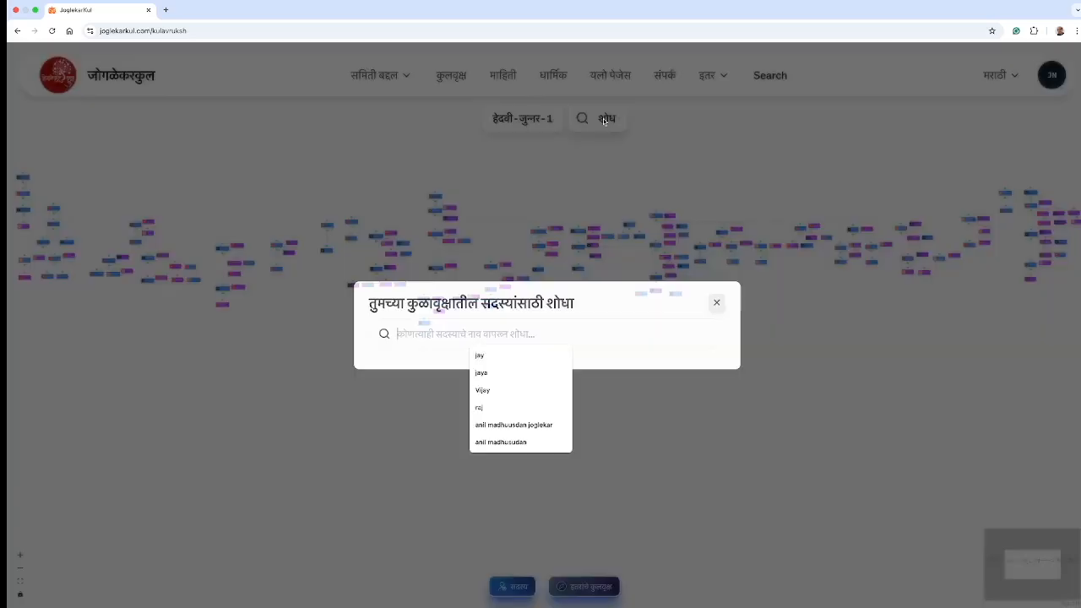
left_click(480, 356)
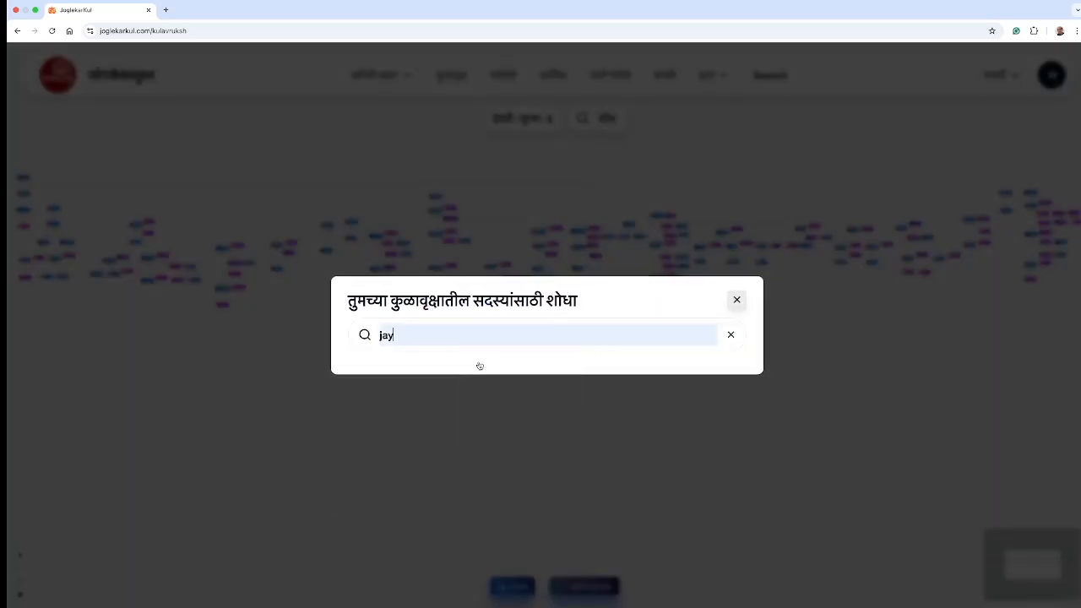
left_click(448, 242)
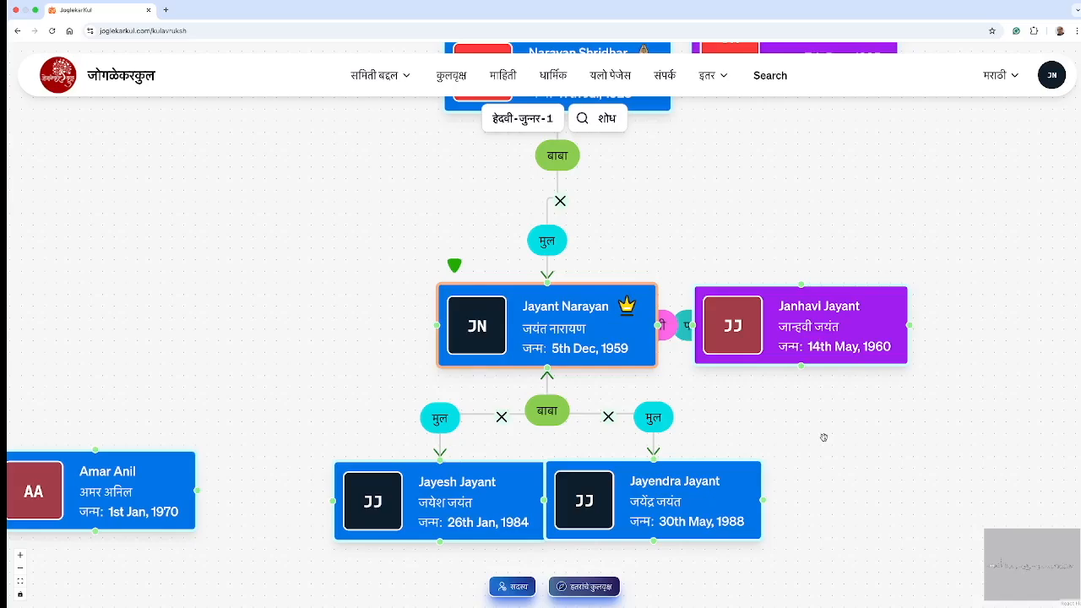
Step: Zoom and pan the tree, then select the elder son's card to reveal प्रोफाइल and हटवा
scroll(823, 438, "down", 2)
left_click_drag(832, 486, 692, 344)
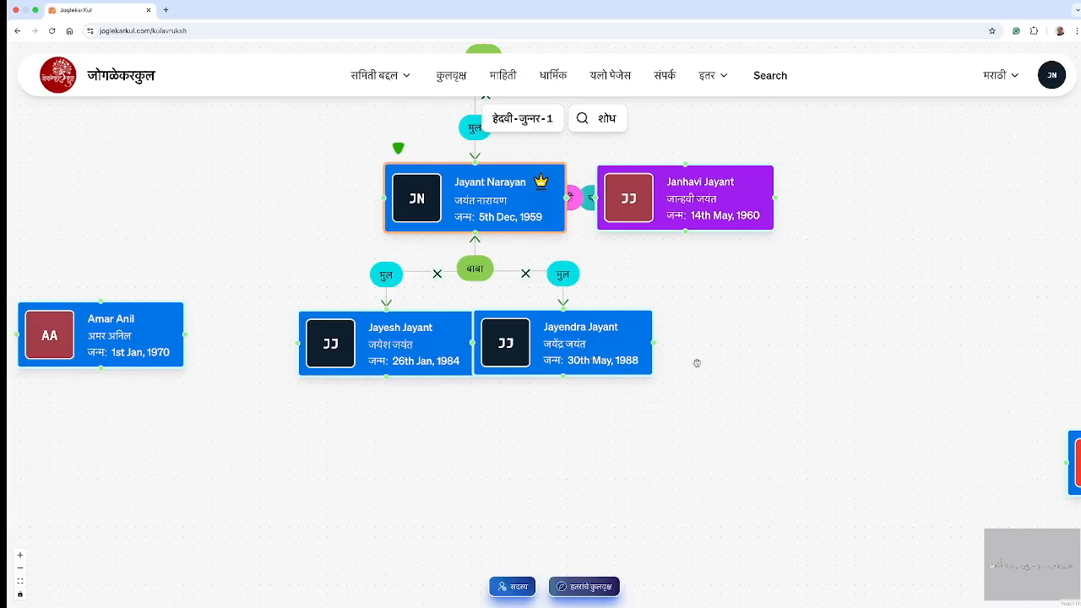
scroll(852, 361, "down", 6)
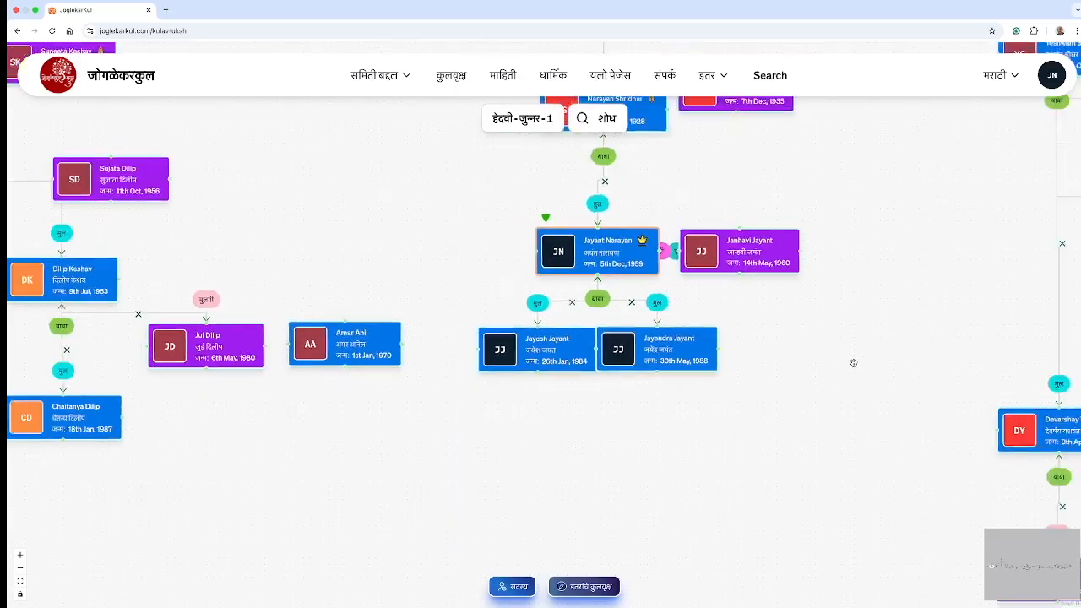
left_click_drag(869, 363, 687, 382)
scroll(615, 366, "down", 3)
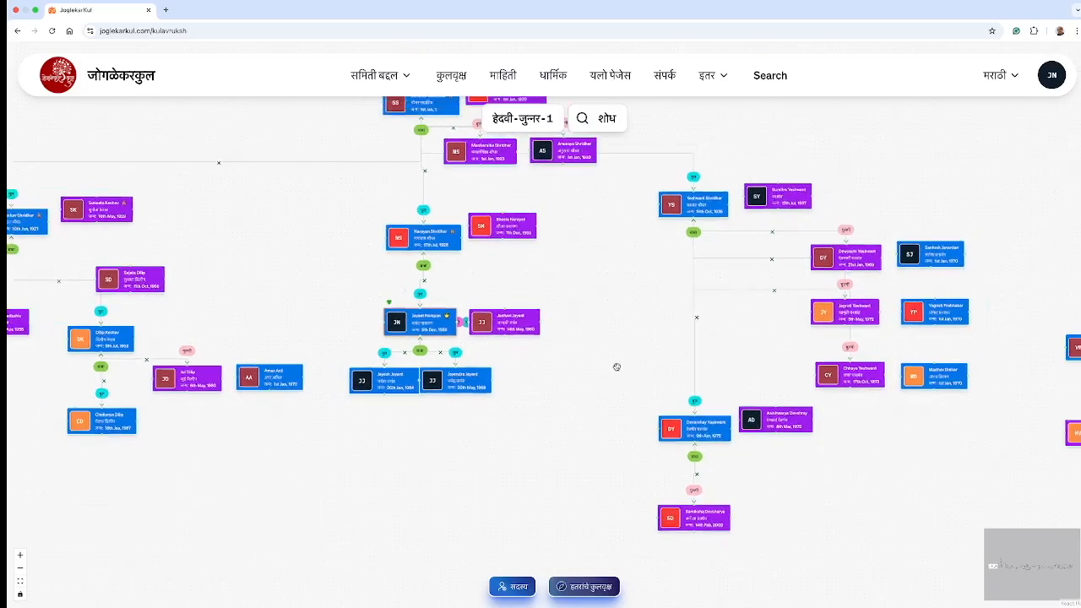
scroll(616, 366, "down", 2)
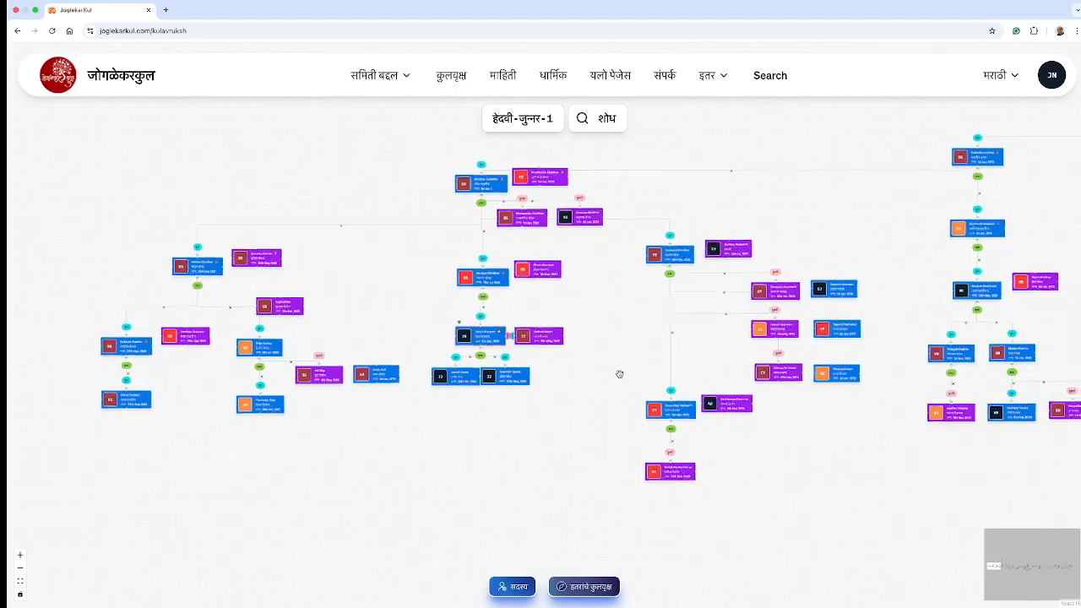
scroll(511, 412, "up", 2)
scroll(522, 411, "up", 1)
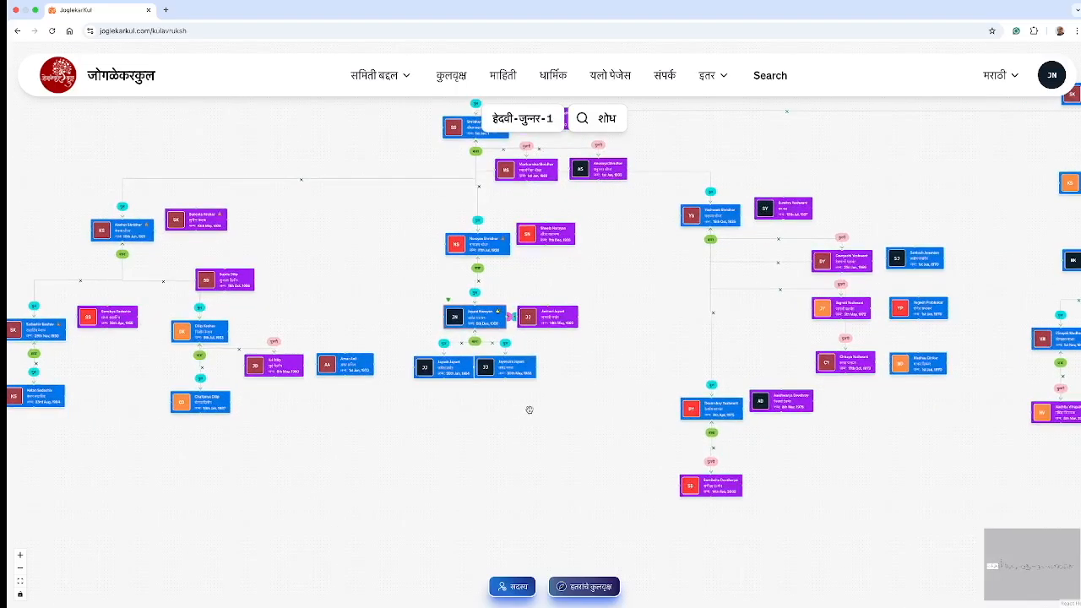
scroll(475, 428, "up", 1)
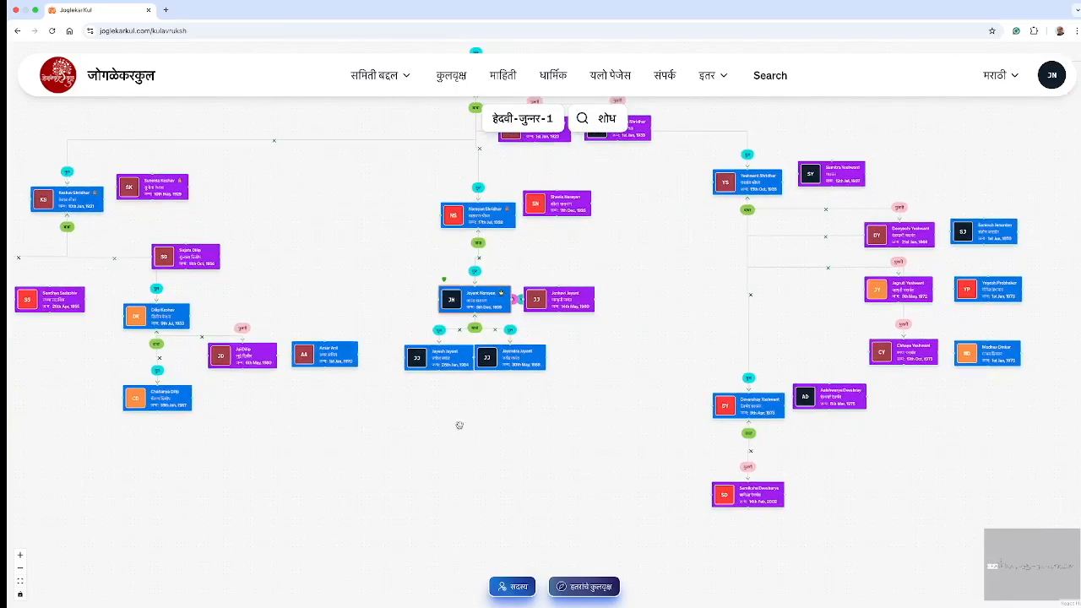
scroll(472, 390, "up", 3)
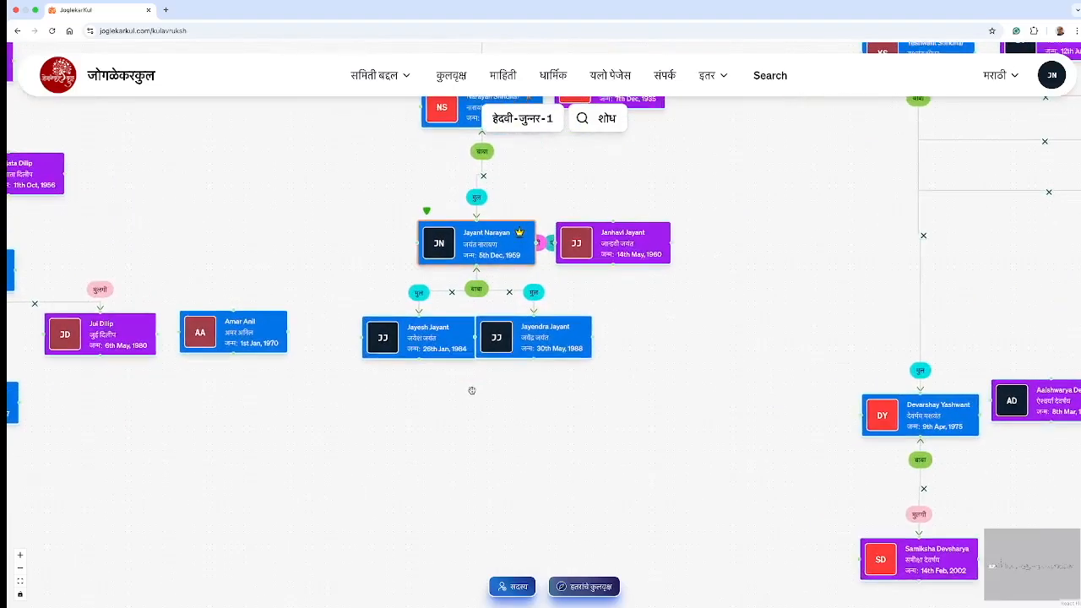
left_click(408, 327)
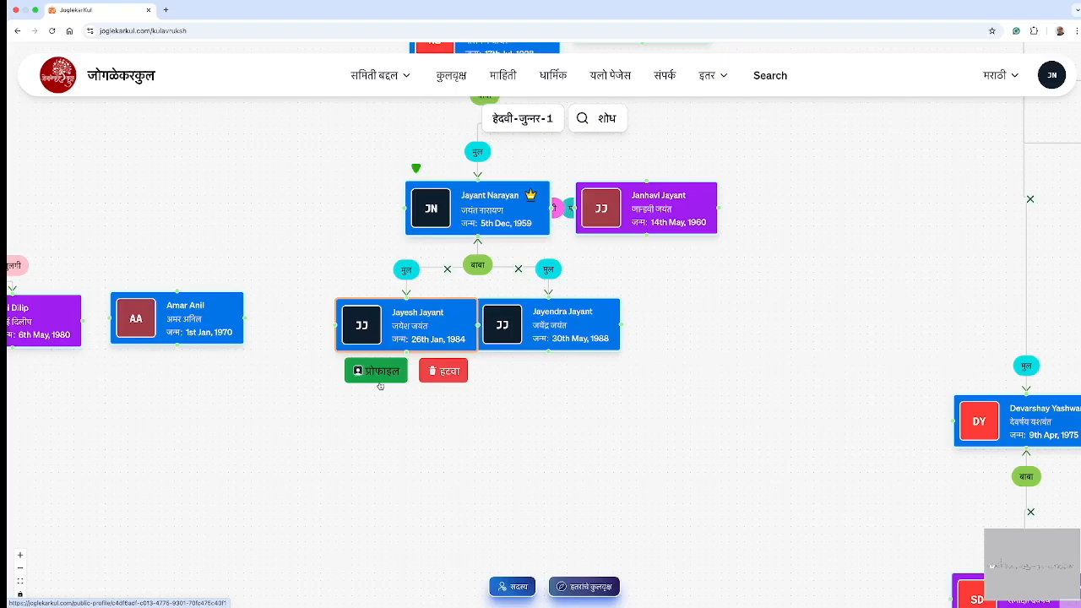
Step: Open the elder son's profile, enter edit mode, and save his account details successfully
left_click(388, 373)
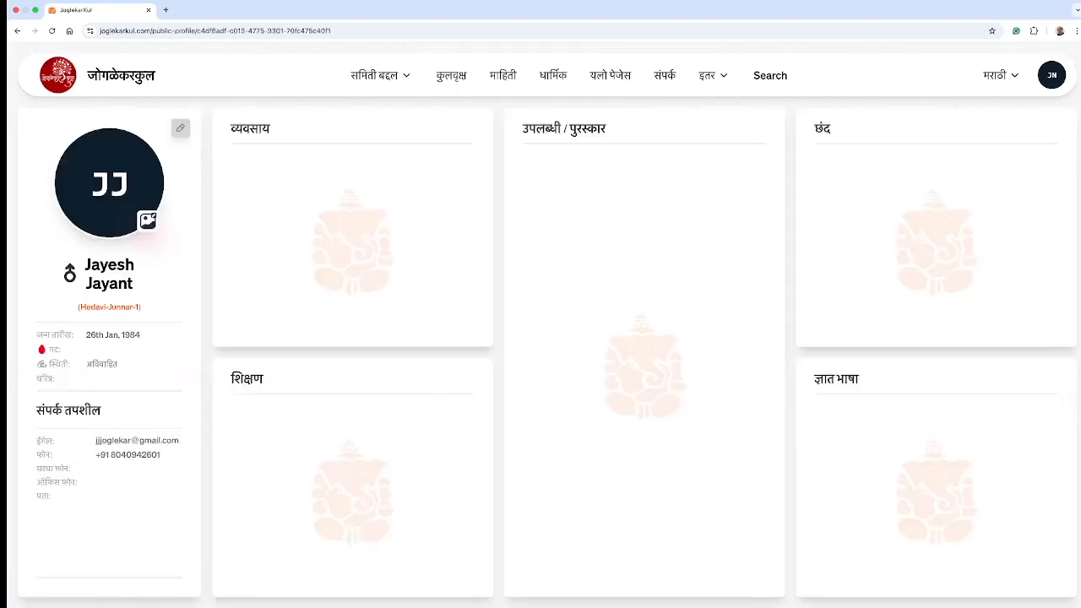
mouse_move(561, 589)
left_click(180, 130)
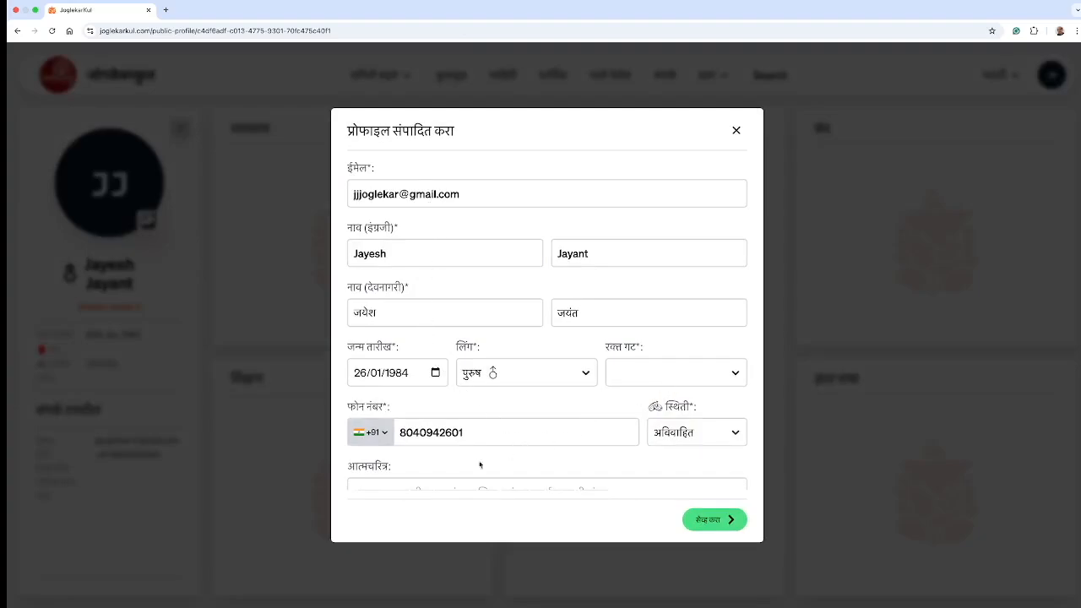
scroll(441, 485, "down", 3)
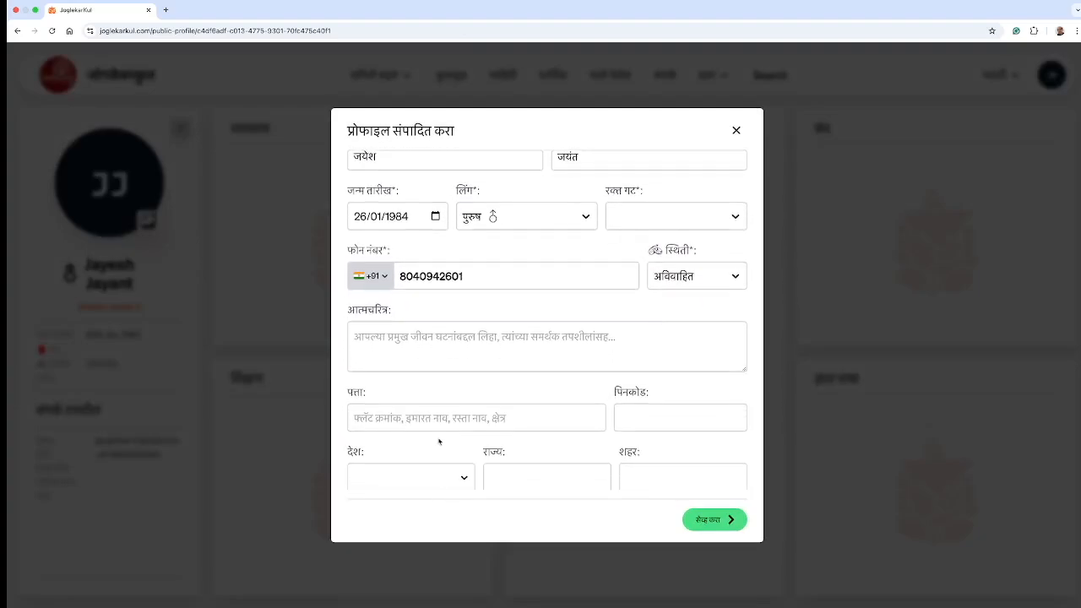
scroll(535, 450, "down", 2)
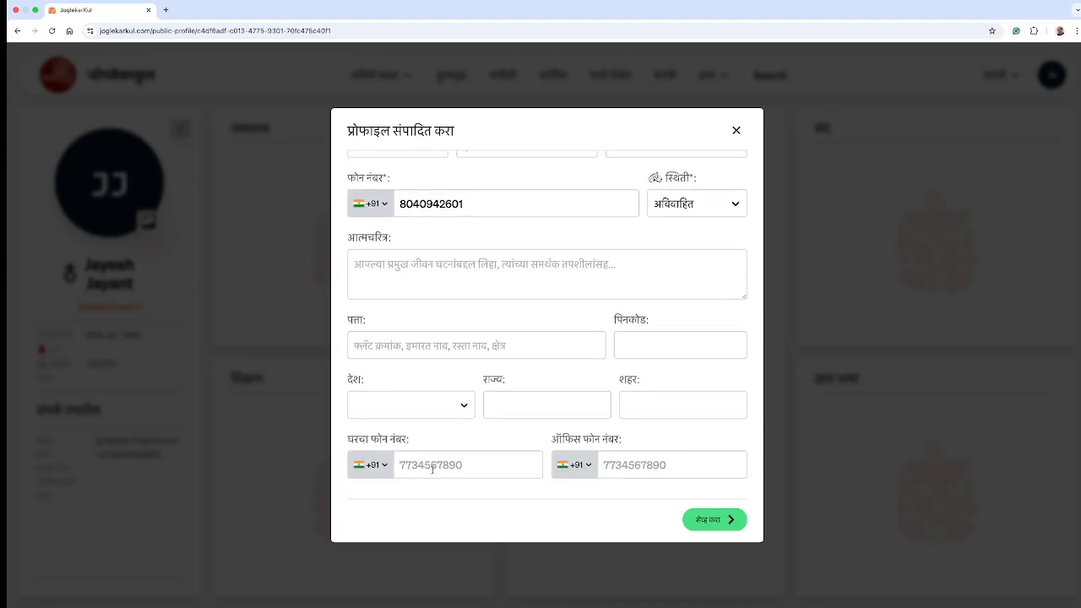
left_click(706, 520)
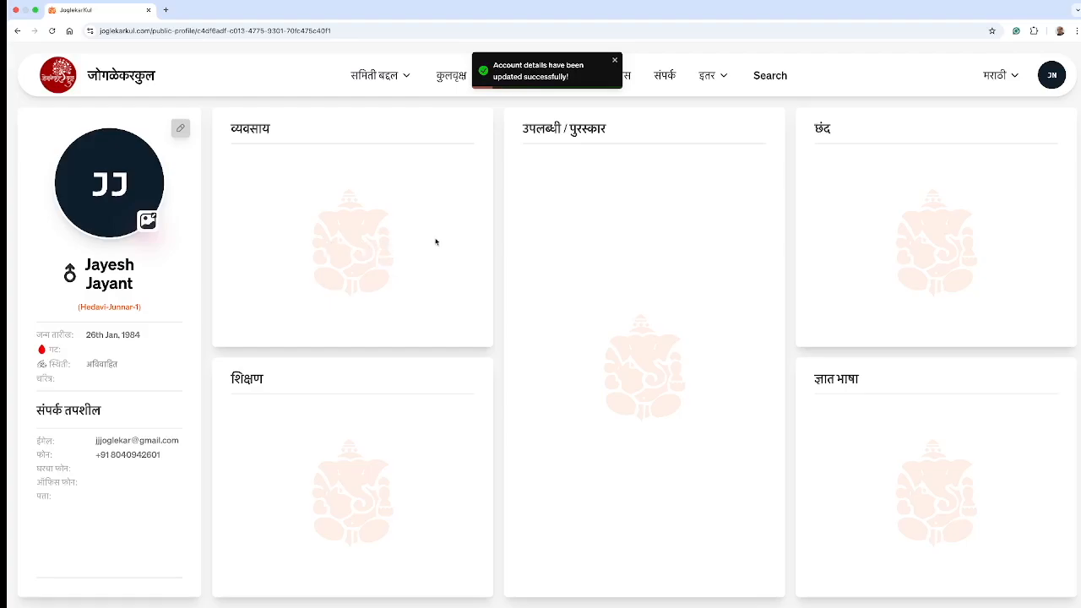
mouse_move(780, 591)
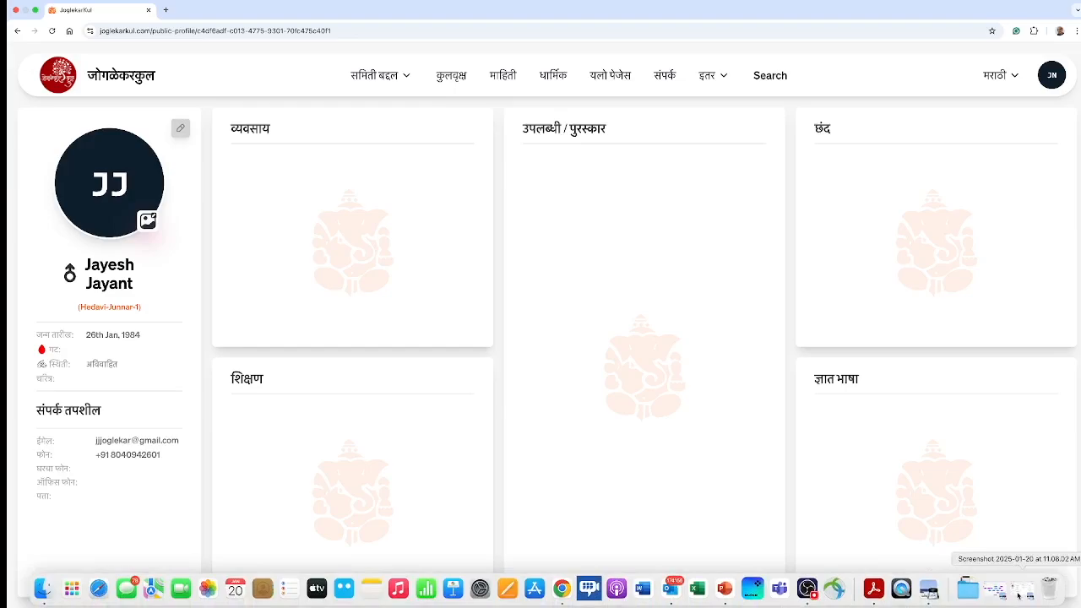
mouse_move(33, 17)
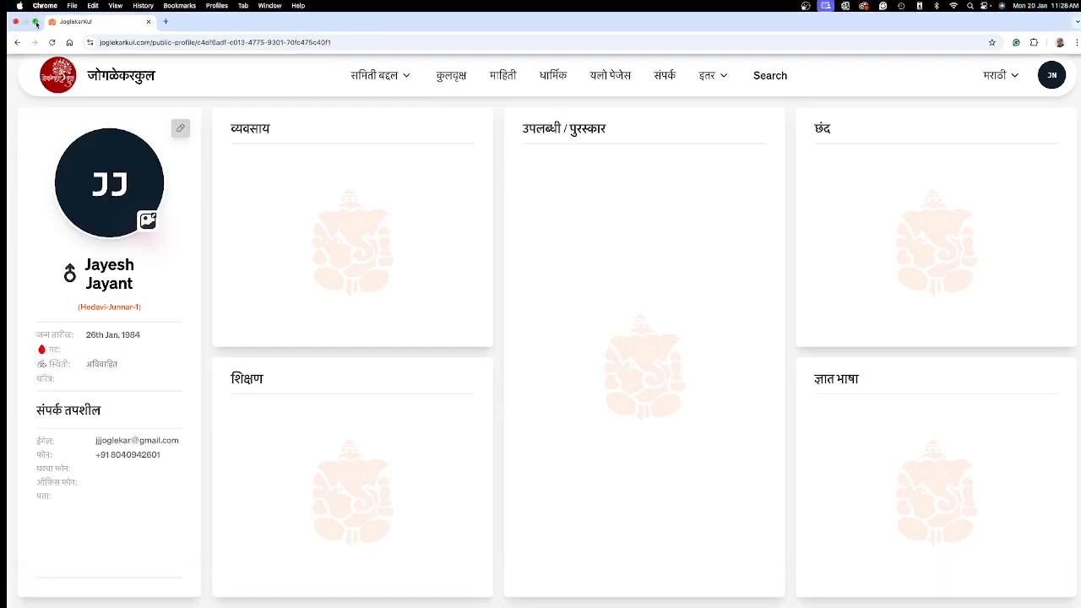
left_click(35, 21)
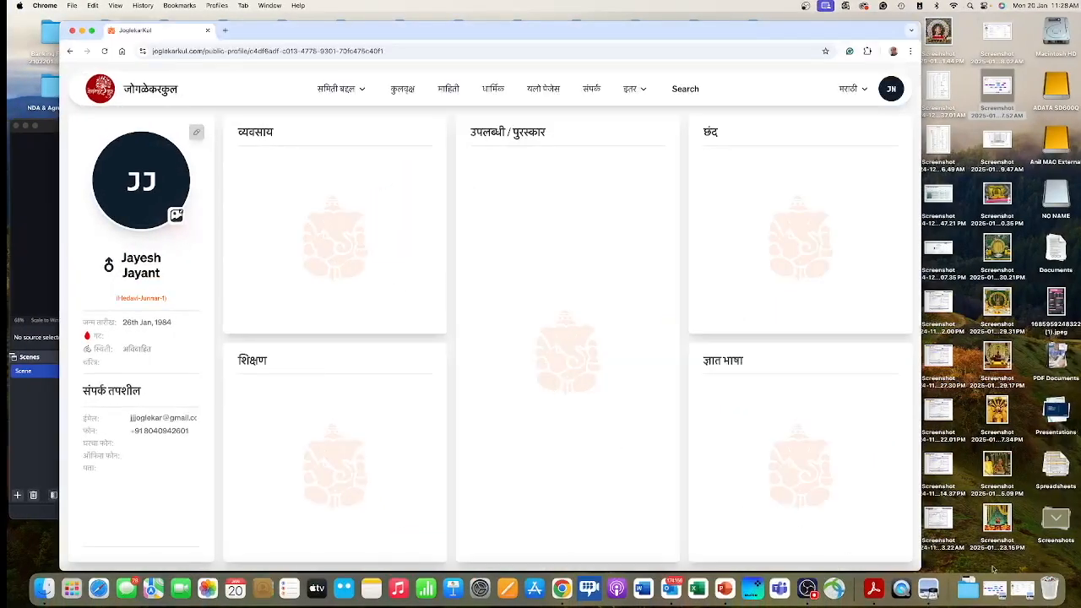
left_click(1024, 588)
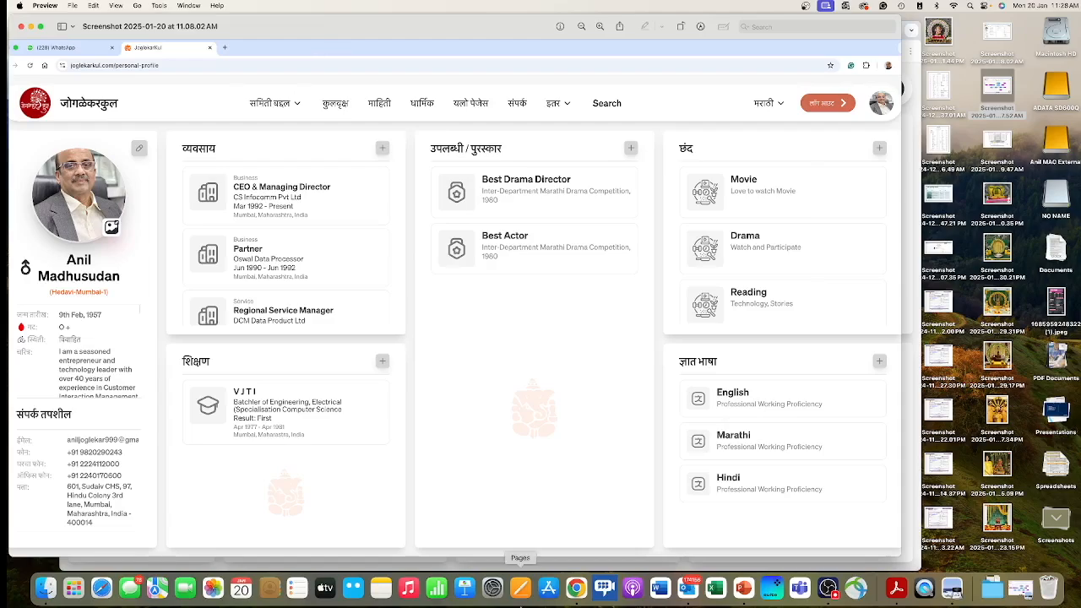
left_click(577, 598)
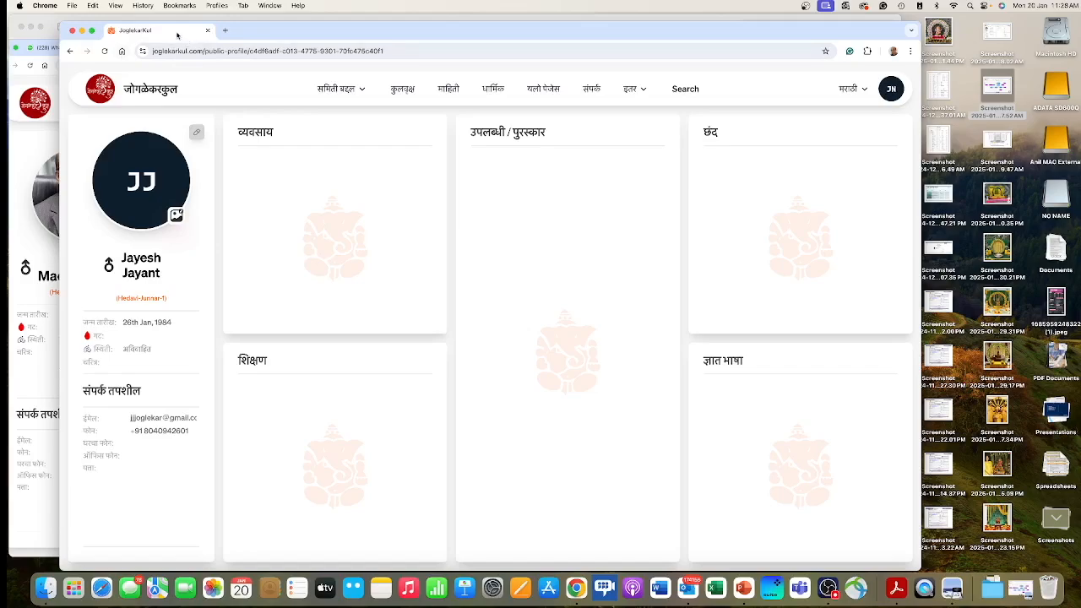
left_click(92, 32)
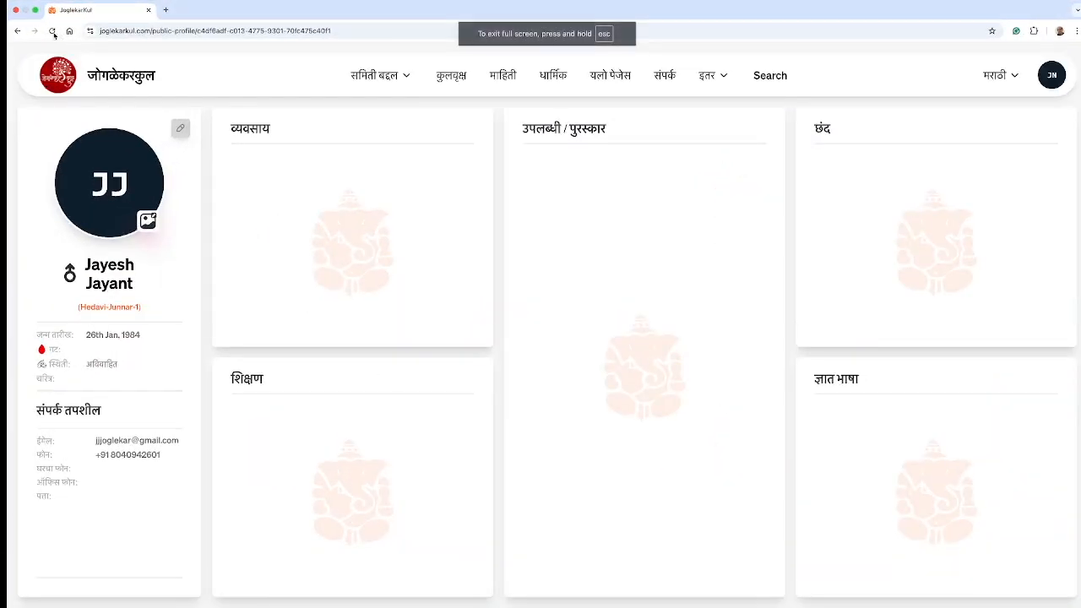
Step: Go back to the tree, search 'jay', and centre on the elder son's card
left_click(16, 31)
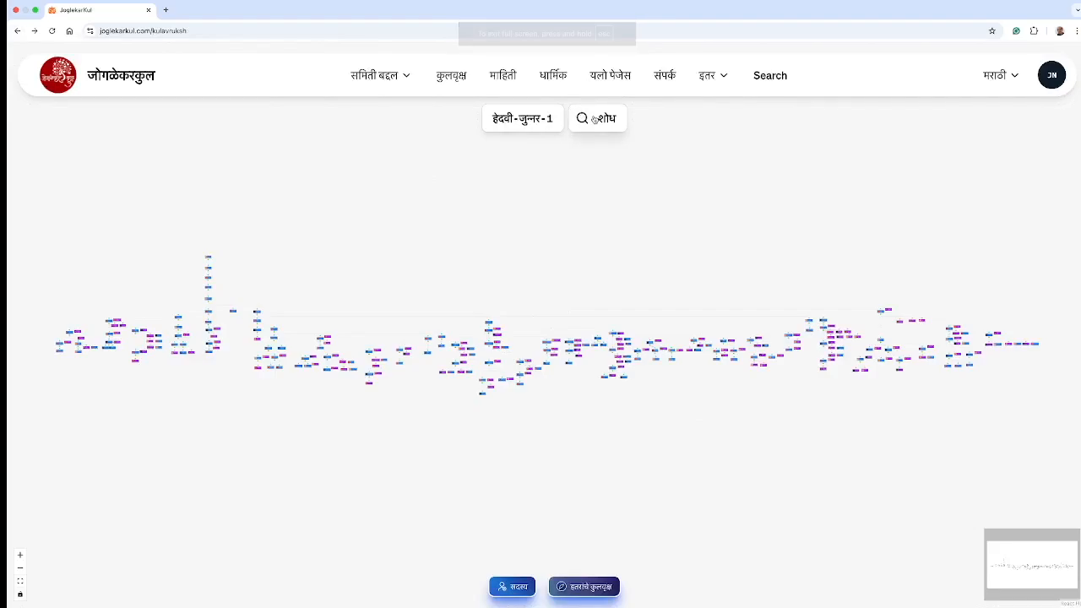
left_click(594, 118)
left_click(480, 356)
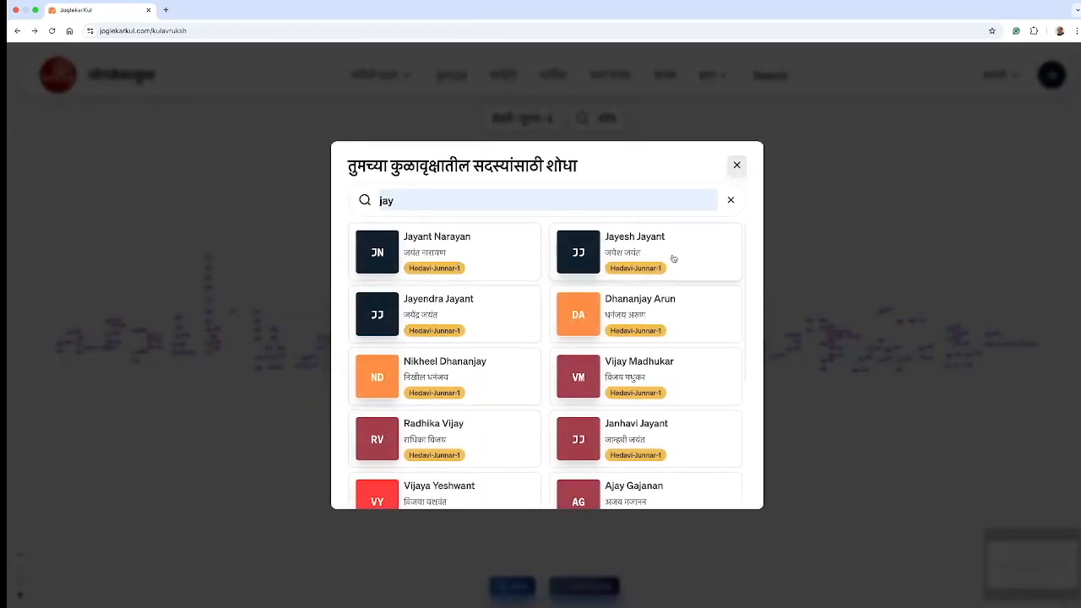
left_click(673, 256)
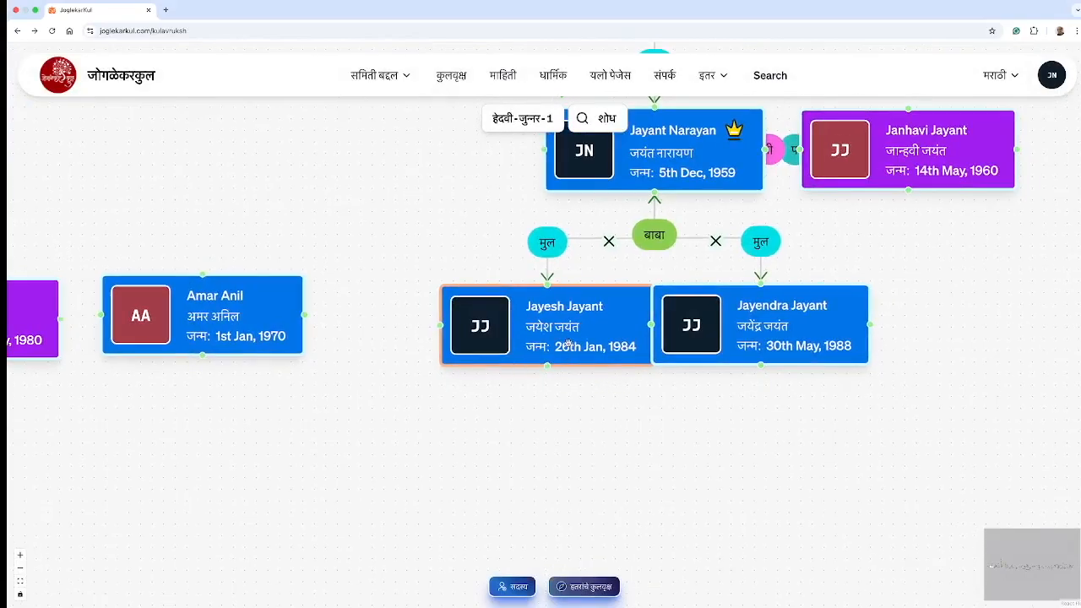
Step: Open the elder son's profile from his tree card, then return to the कुलवृक्ष page
left_click(556, 348)
left_click(517, 385)
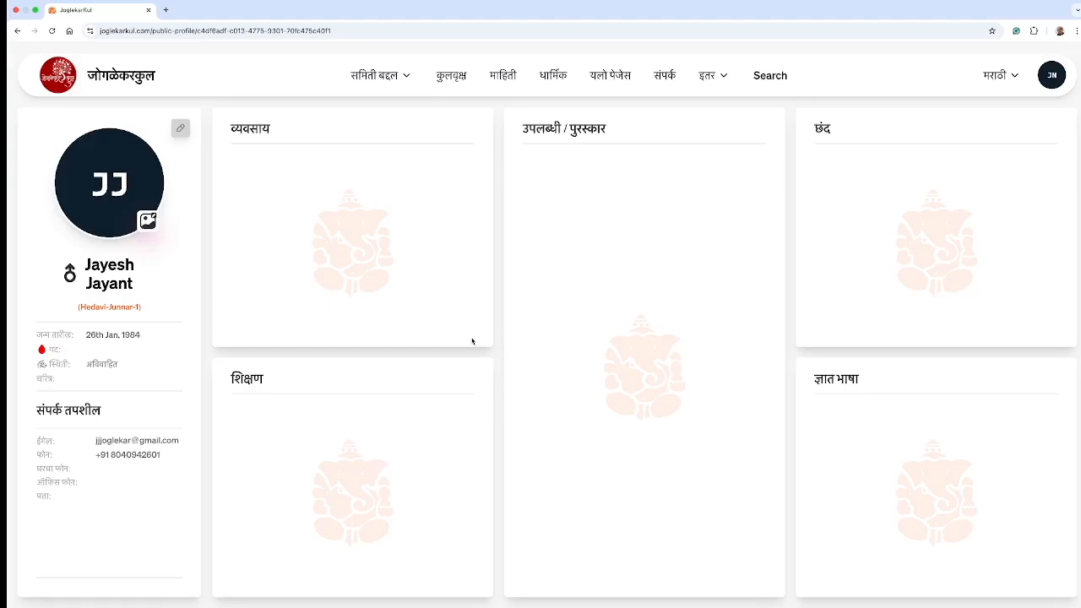
left_click(17, 30)
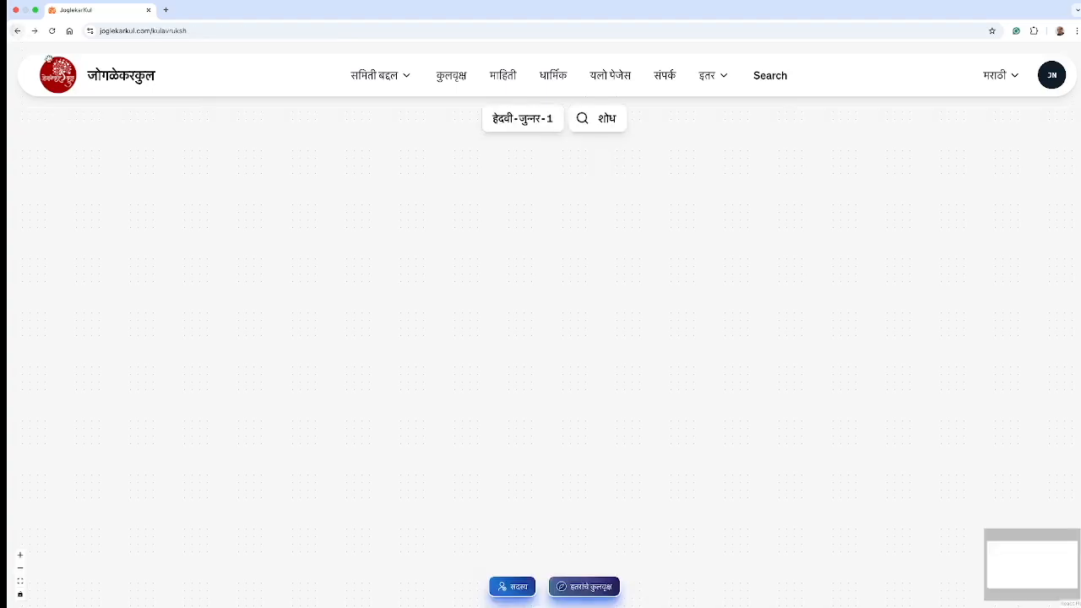
Step: Search 'jay', jump to the father's card, then pan and zoom out the tree
left_click(603, 129)
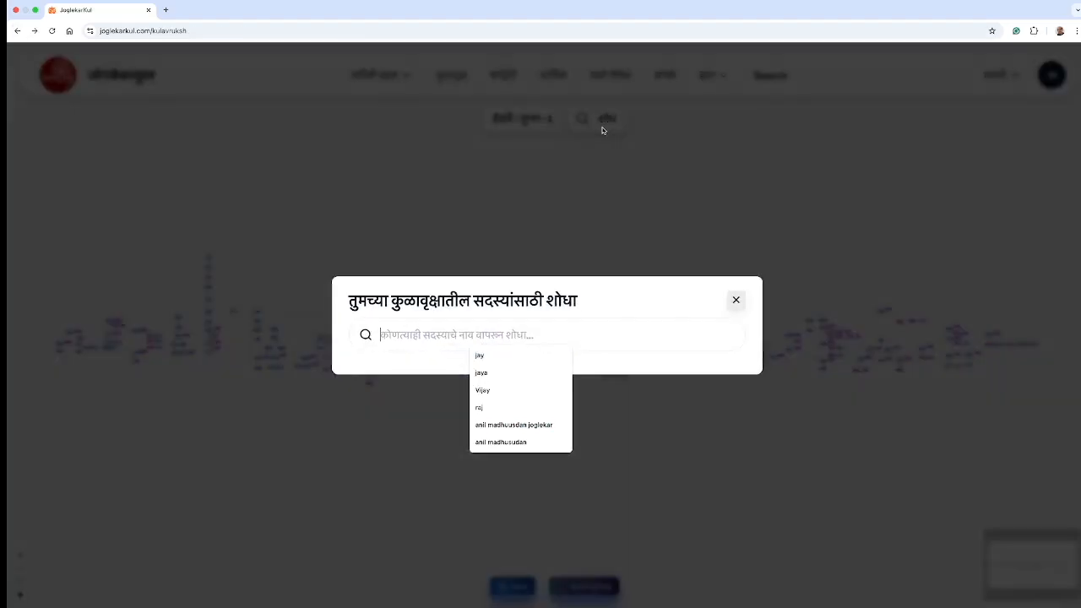
left_click(478, 356)
left_click(462, 259)
left_click_drag(796, 201, 453, 215)
scroll(558, 230, "down", 5)
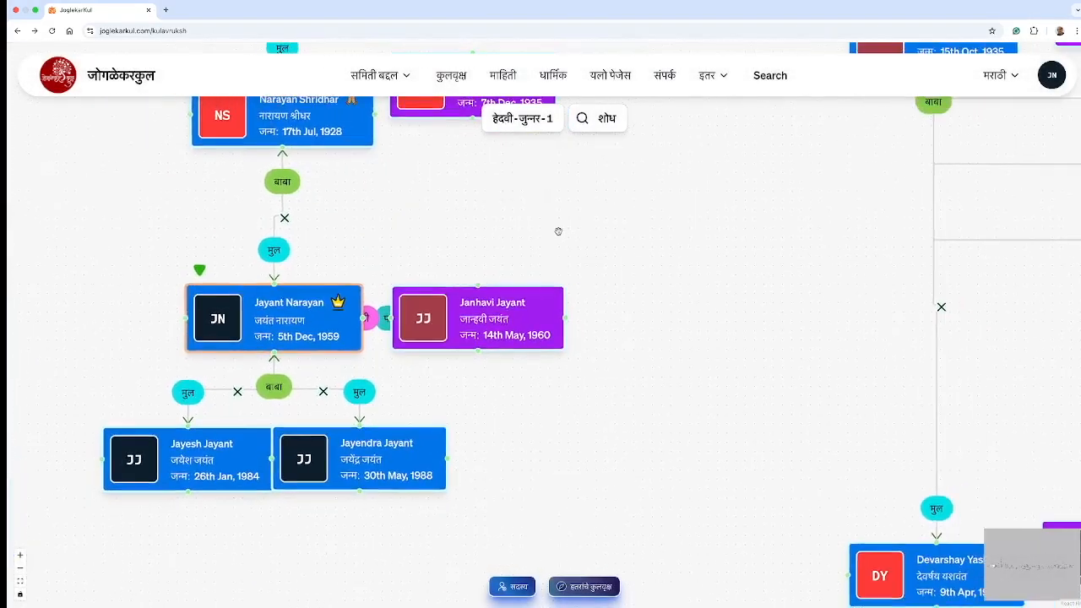
scroll(558, 231, "down", 3)
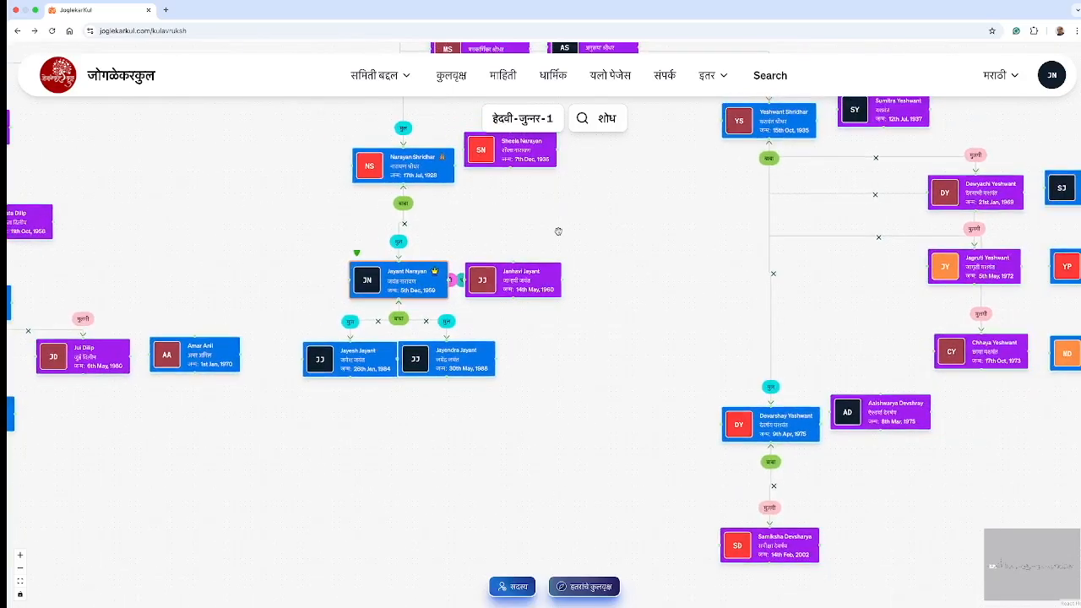
Step: Drag the younger son's card right, leaving space beside the elder son born 1984
left_click_drag(454, 369, 591, 371)
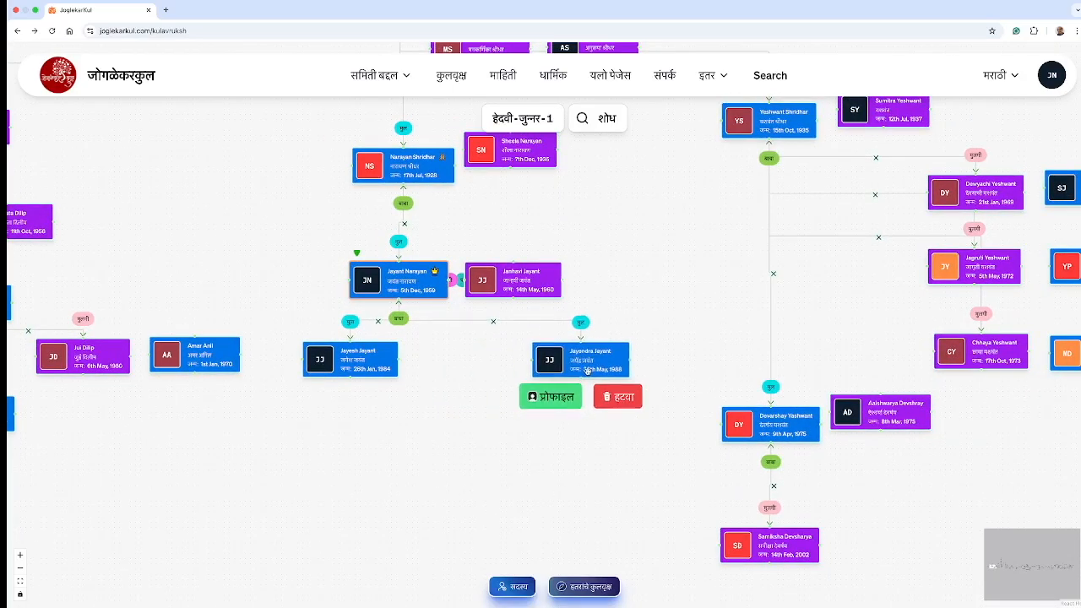
left_click(431, 422)
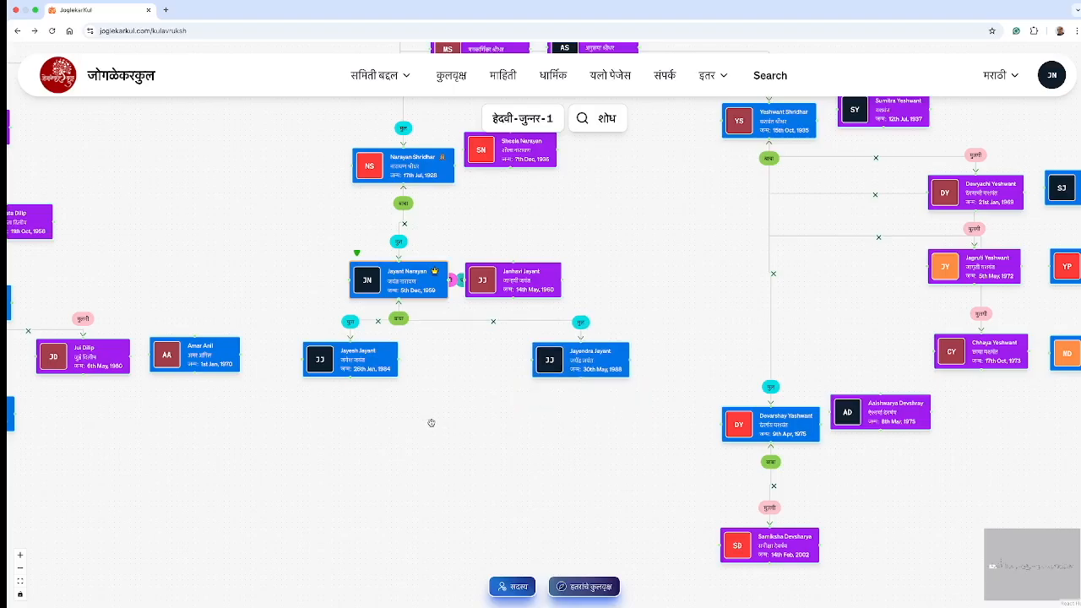
left_click(350, 369)
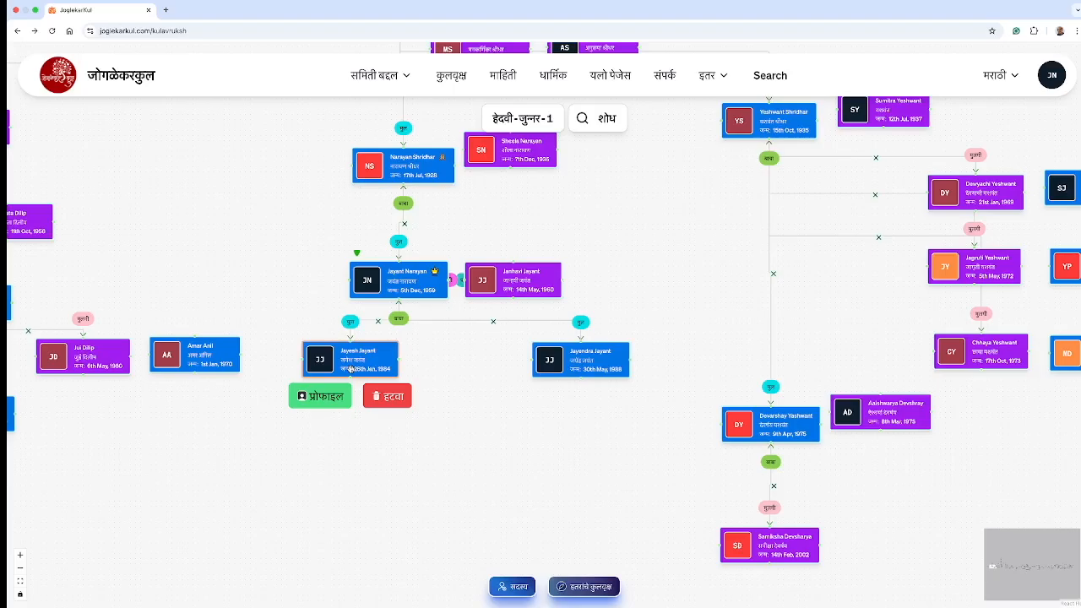
left_click(425, 443)
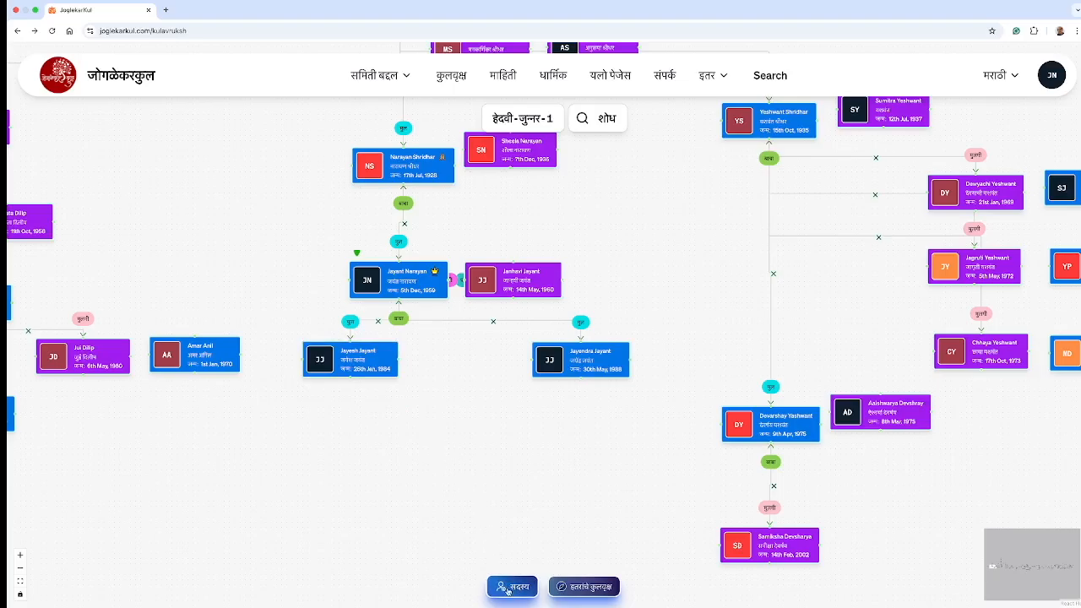
left_click(506, 589)
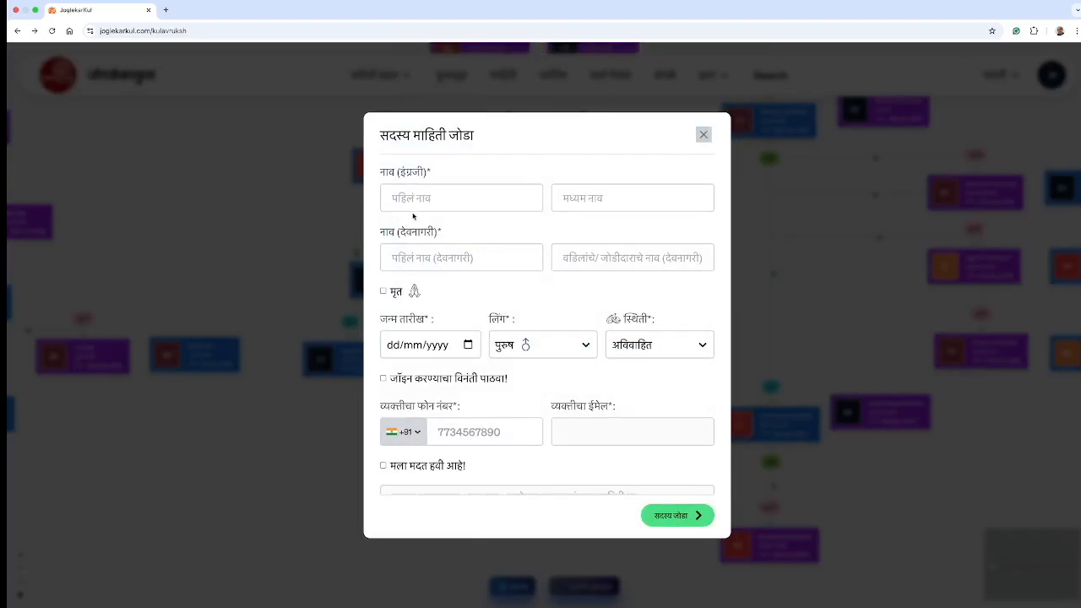
left_click(415, 198)
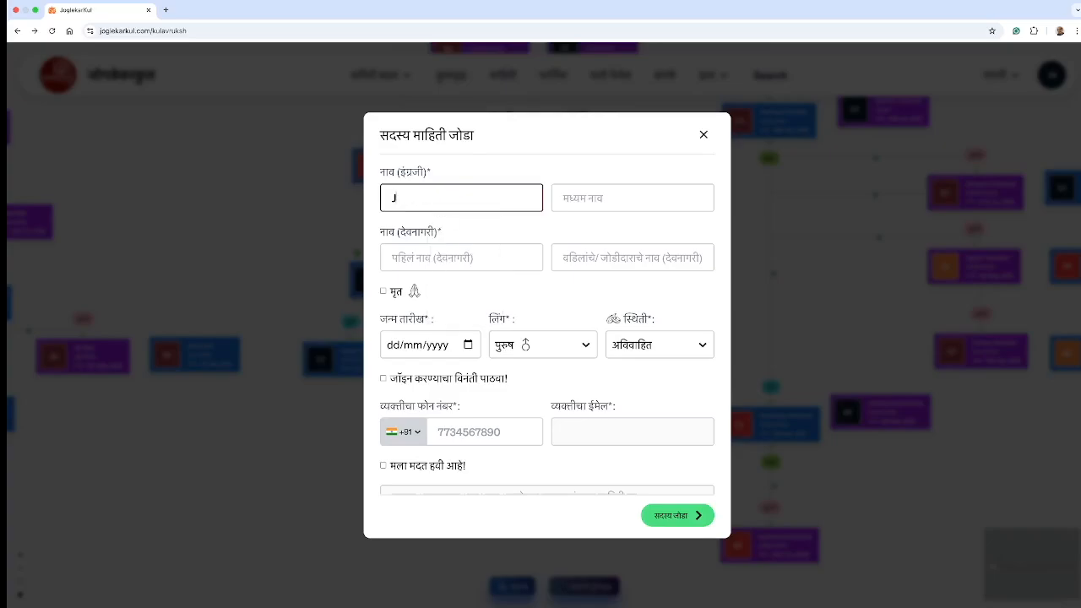
scroll(465, 203, "down", 1)
left_click(573, 164)
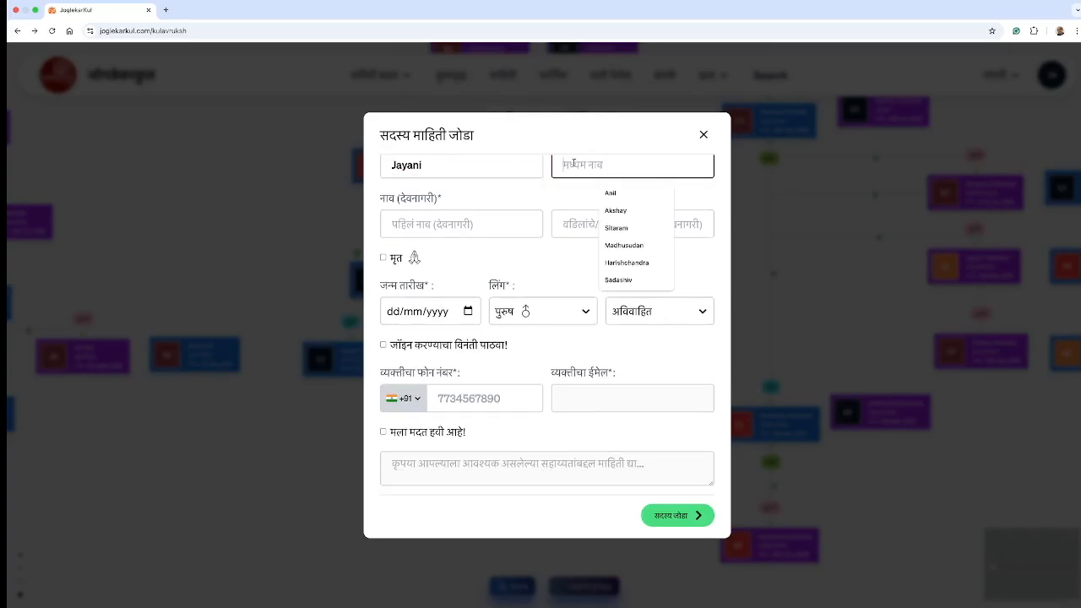
type("Jaye")
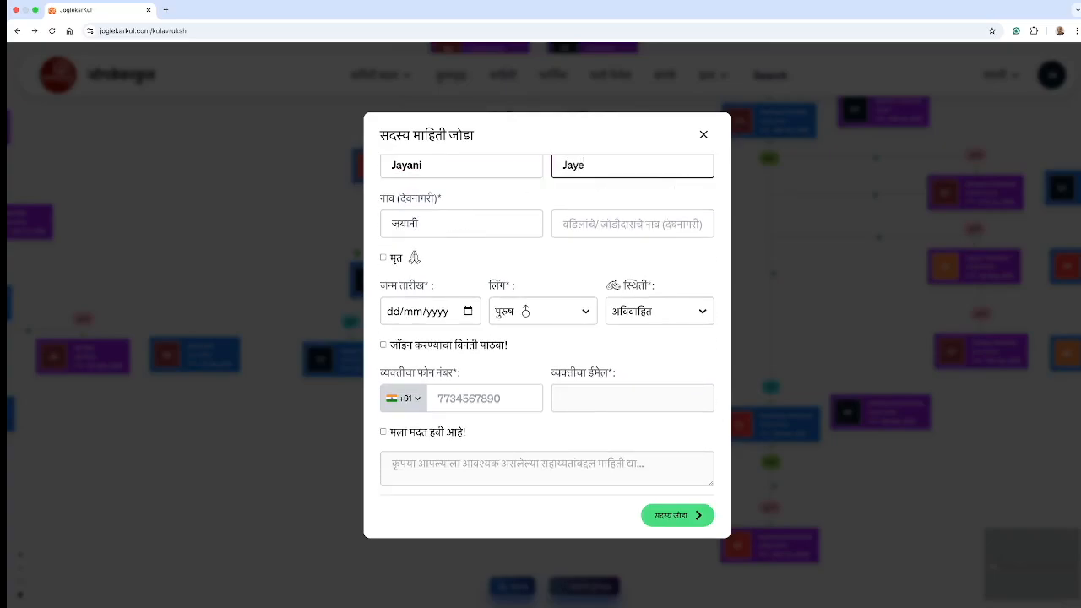
type("sh")
key("Tab")
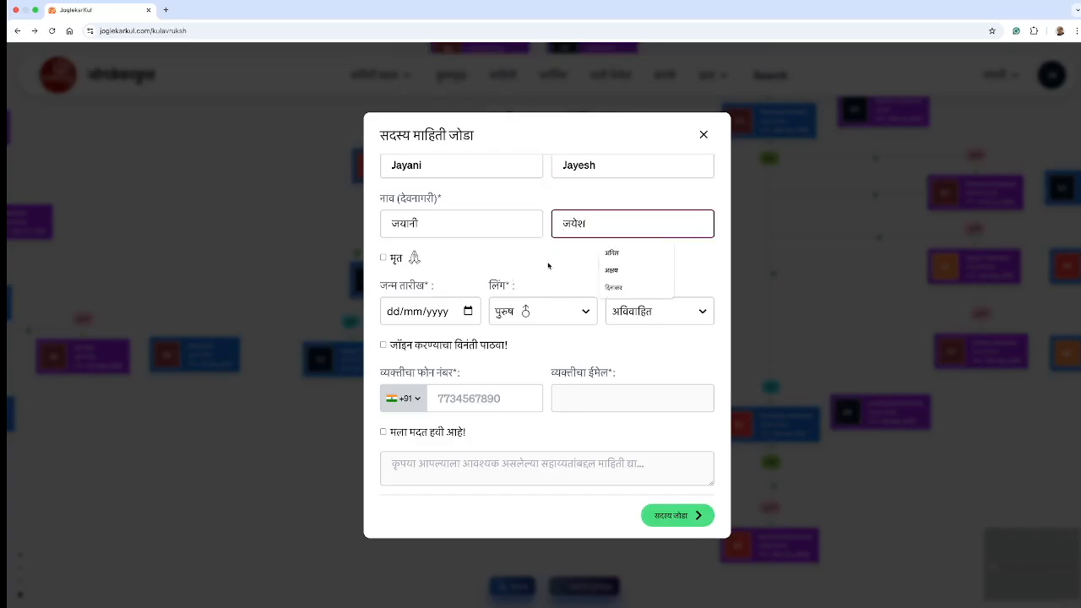
scroll(548, 266, "up", 2)
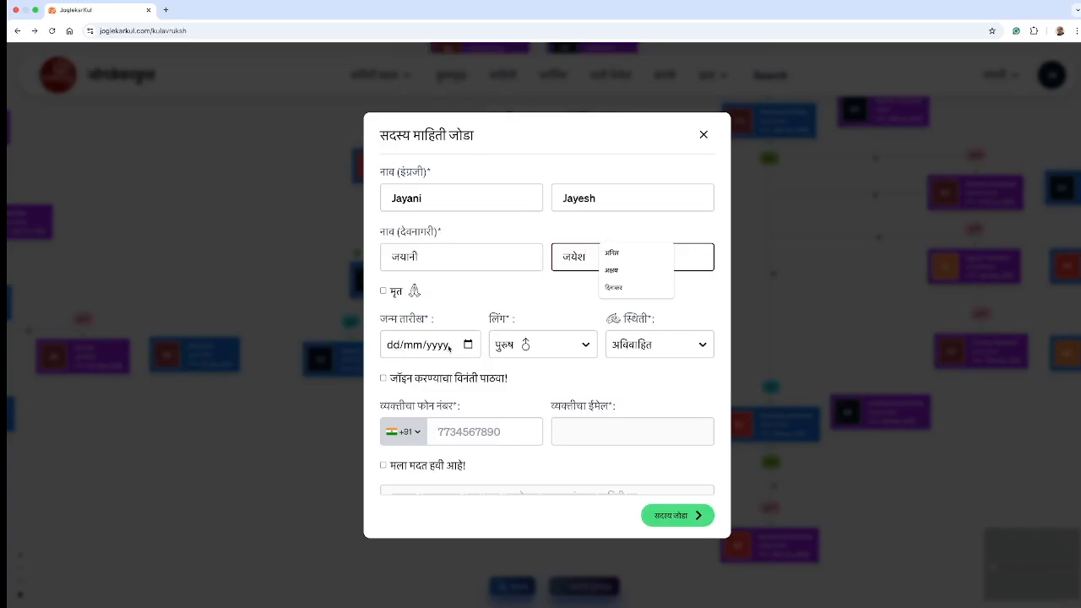
left_click(391, 344)
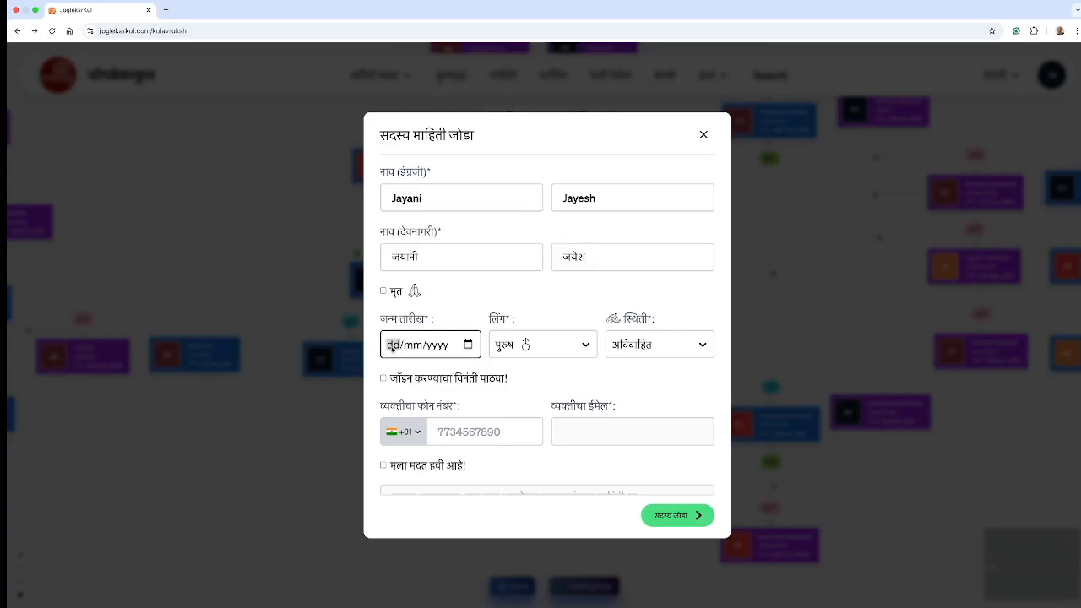
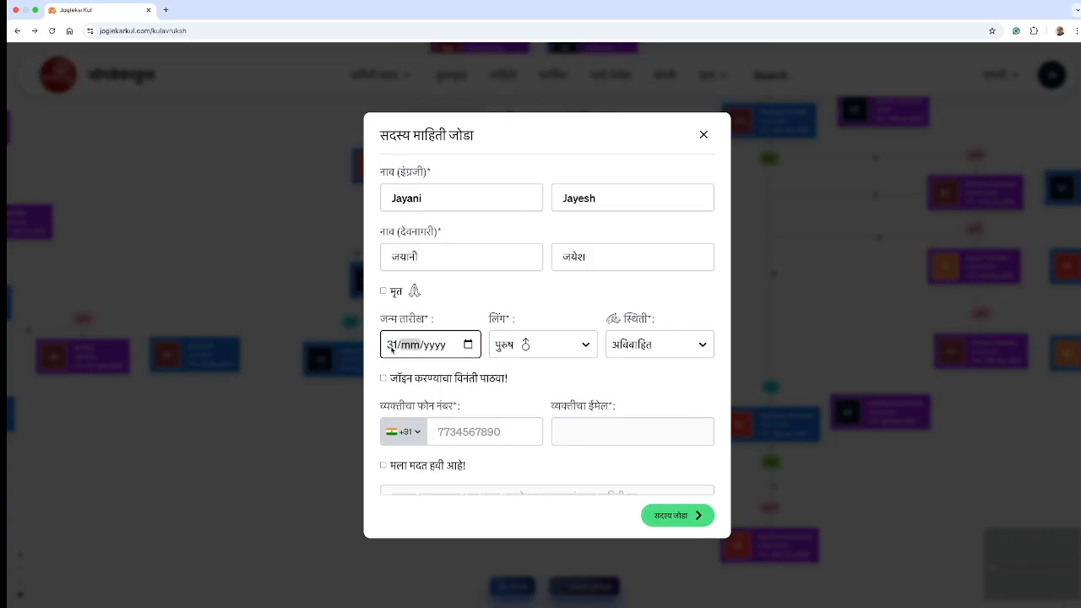
Step: Set gender स्त्री, status विवाहित, and marriage date 30/01/2011
left_click(561, 353)
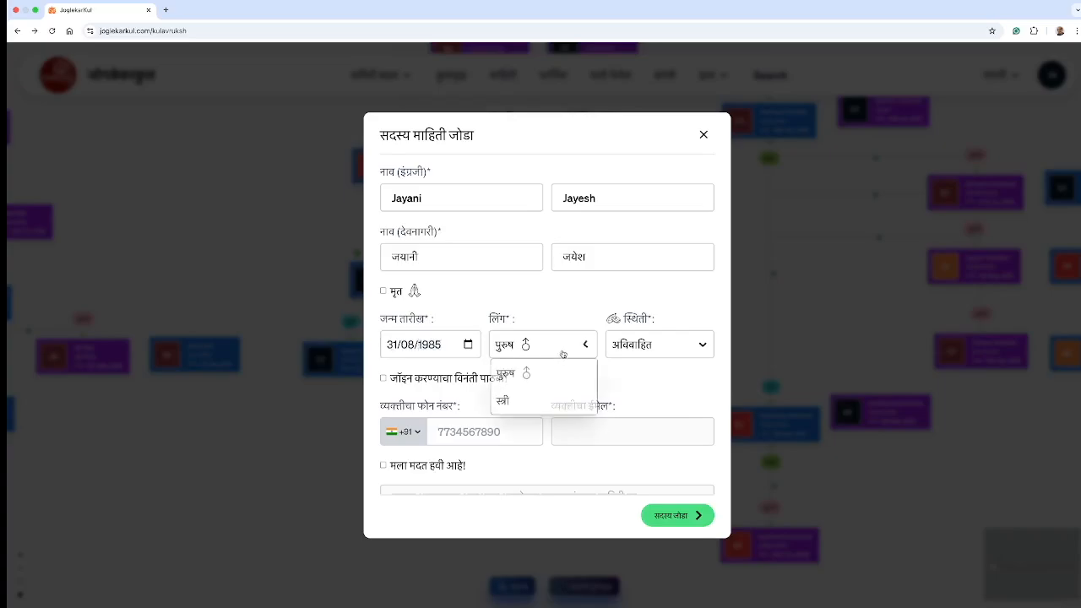
left_click(505, 400)
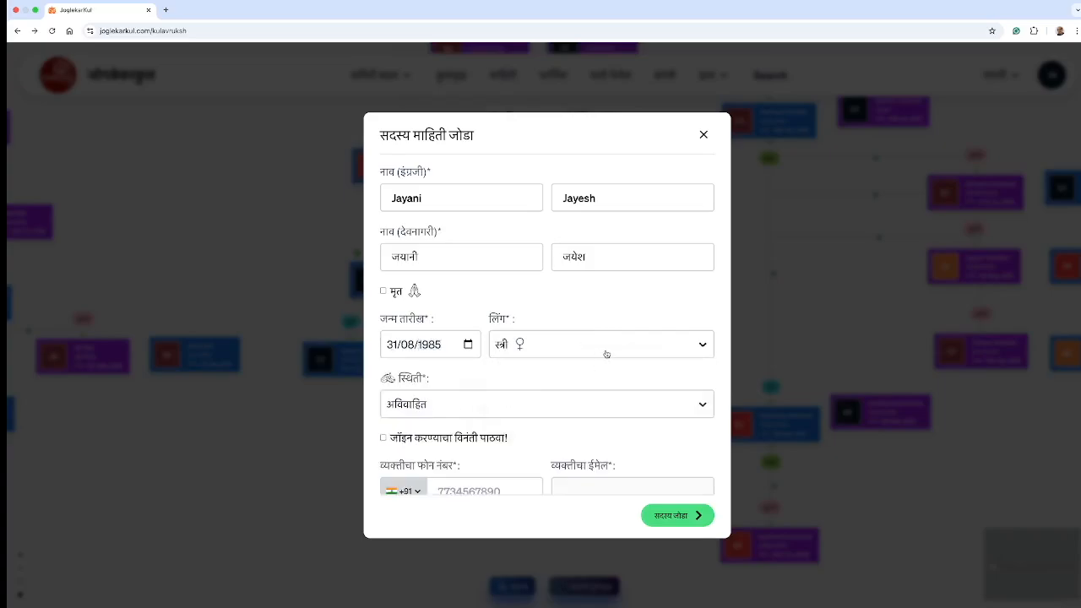
left_click(441, 416)
left_click(408, 486)
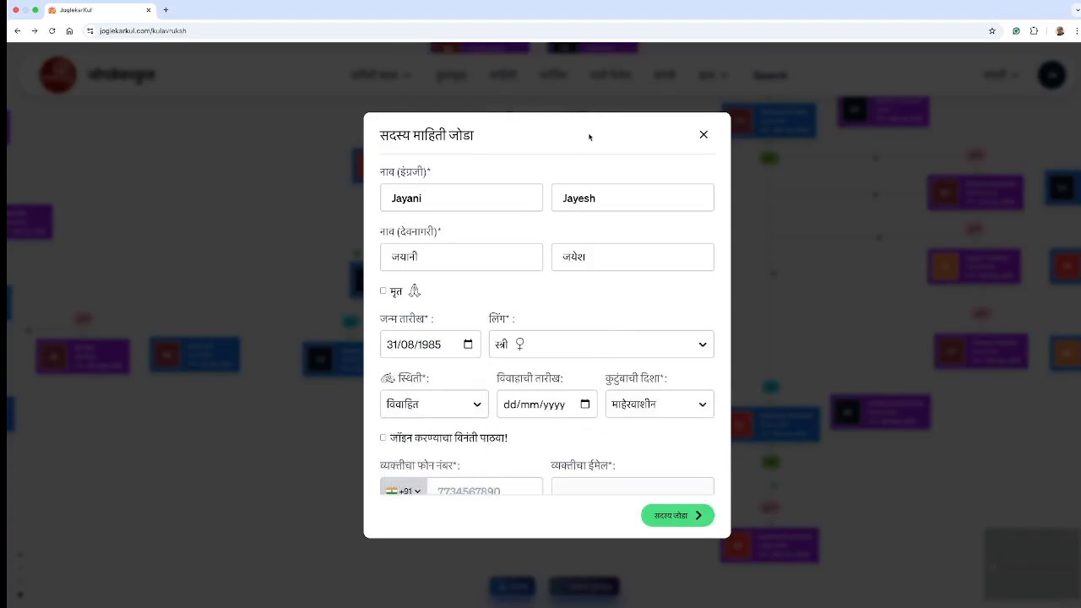
left_click(512, 406)
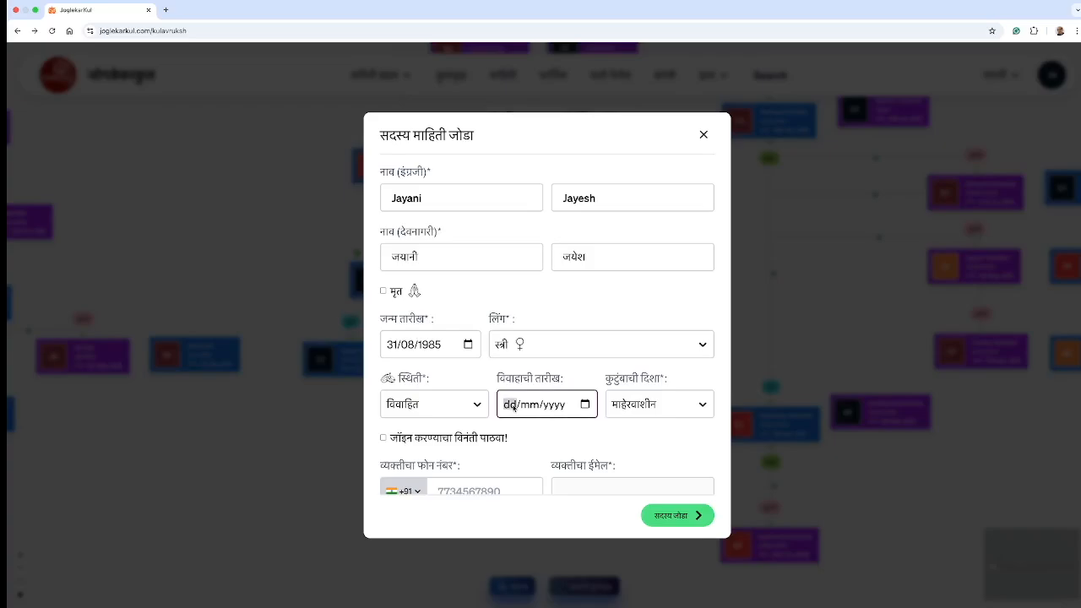
type("3")
type("0/01/0020")
left_click(540, 406)
type("20")
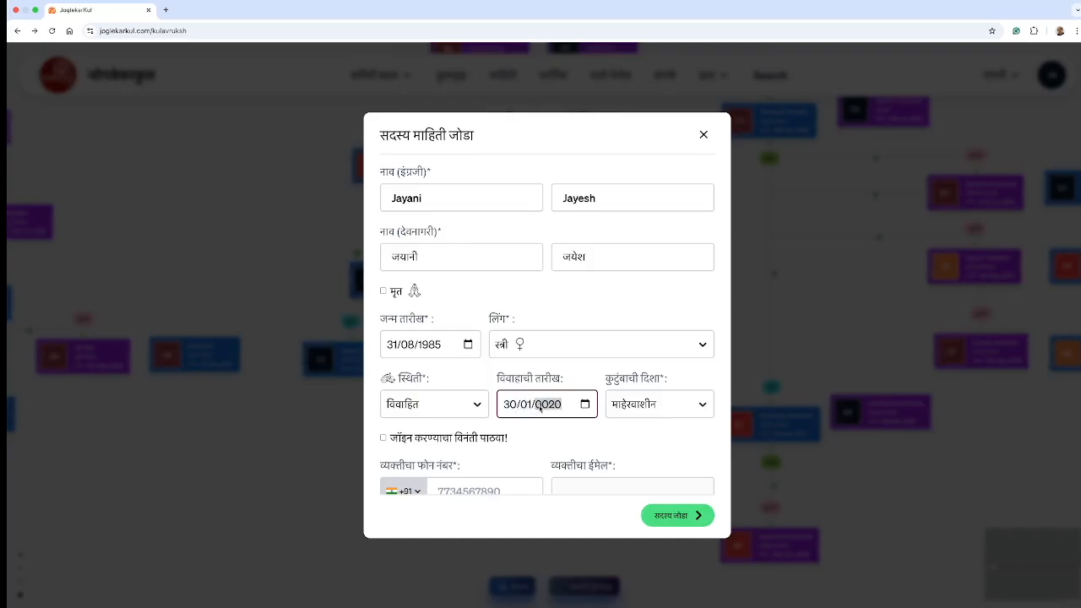
type("11")
Step: Choose सासुरवाशीण as the family direction and submit the new member
left_click(654, 405)
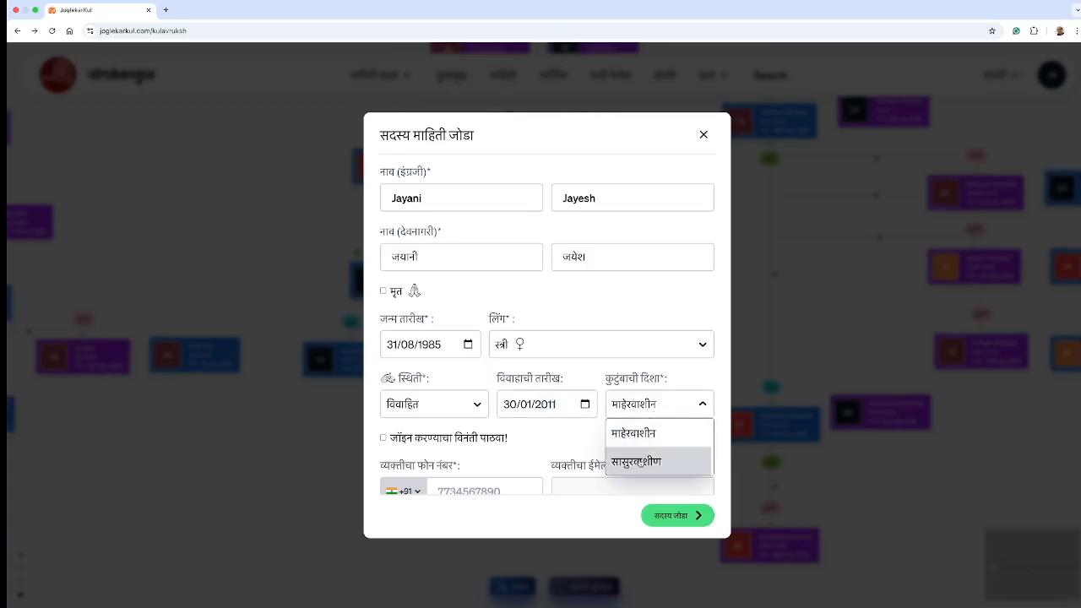
left_click(637, 462)
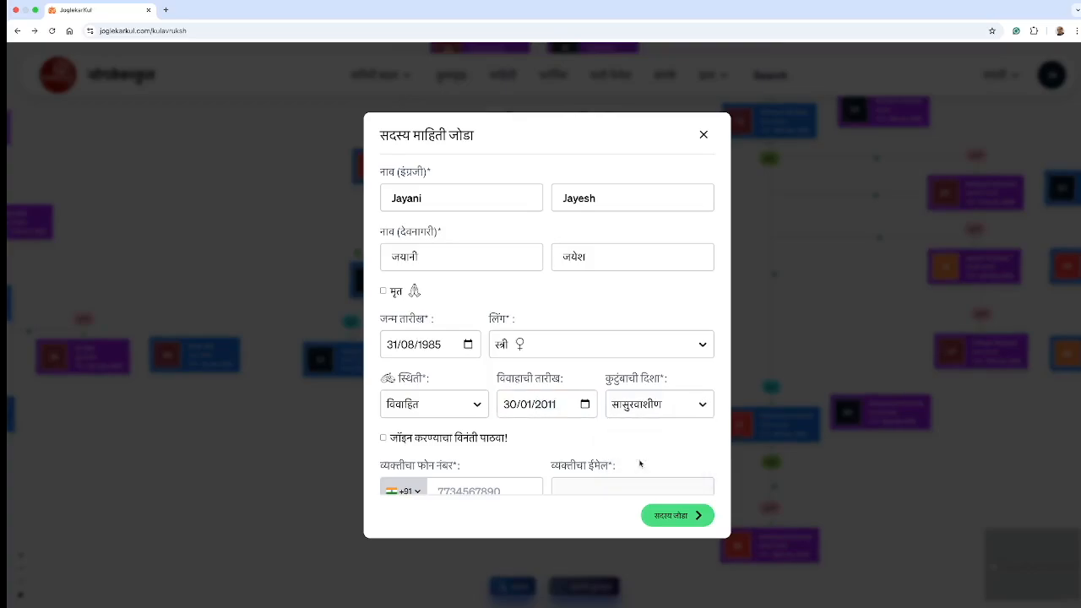
scroll(632, 452, "down", 2)
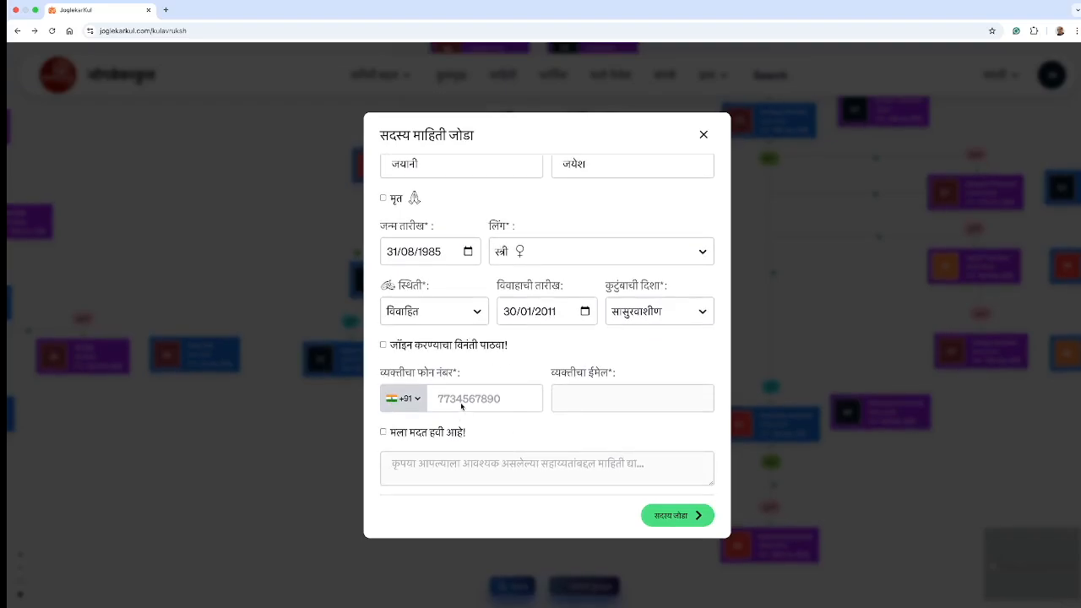
left_click(677, 516)
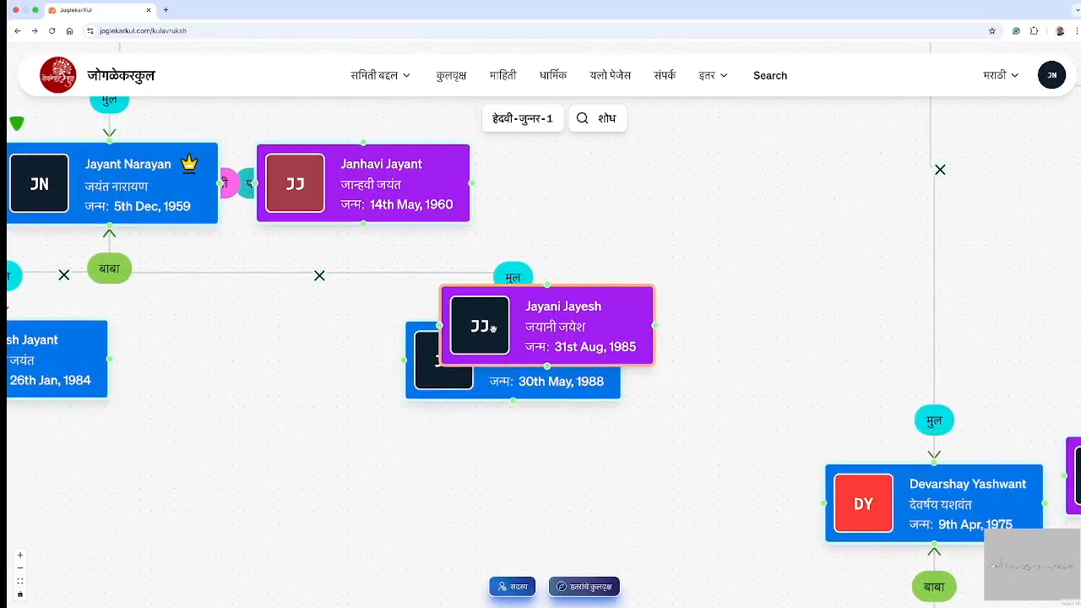
Step: Place the new card beside the elder son and draw a link between them
left_click_drag(492, 328, 237, 368)
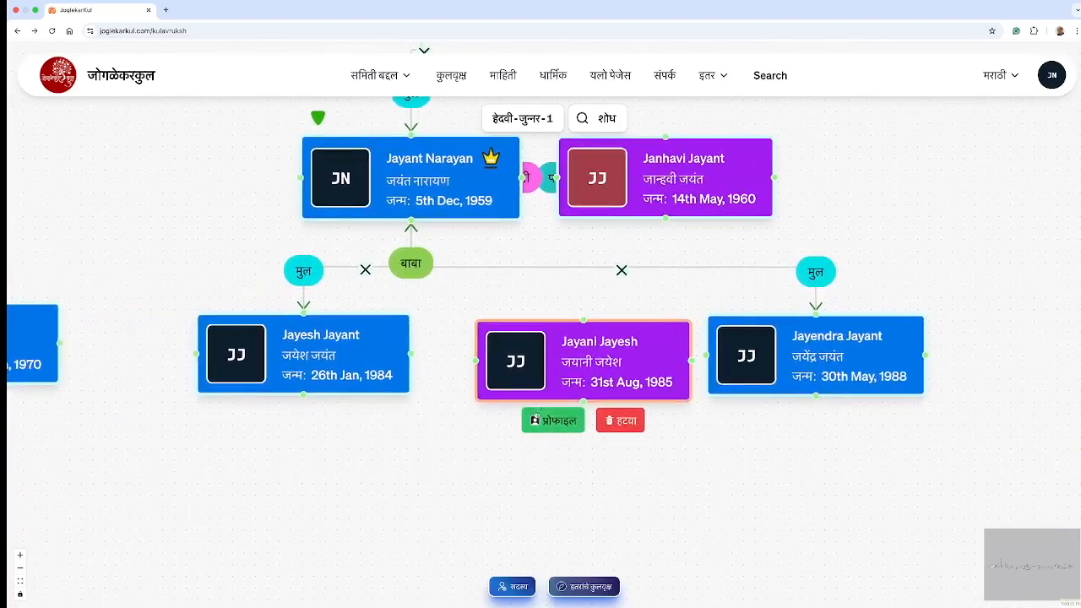
left_click_drag(540, 381, 506, 377)
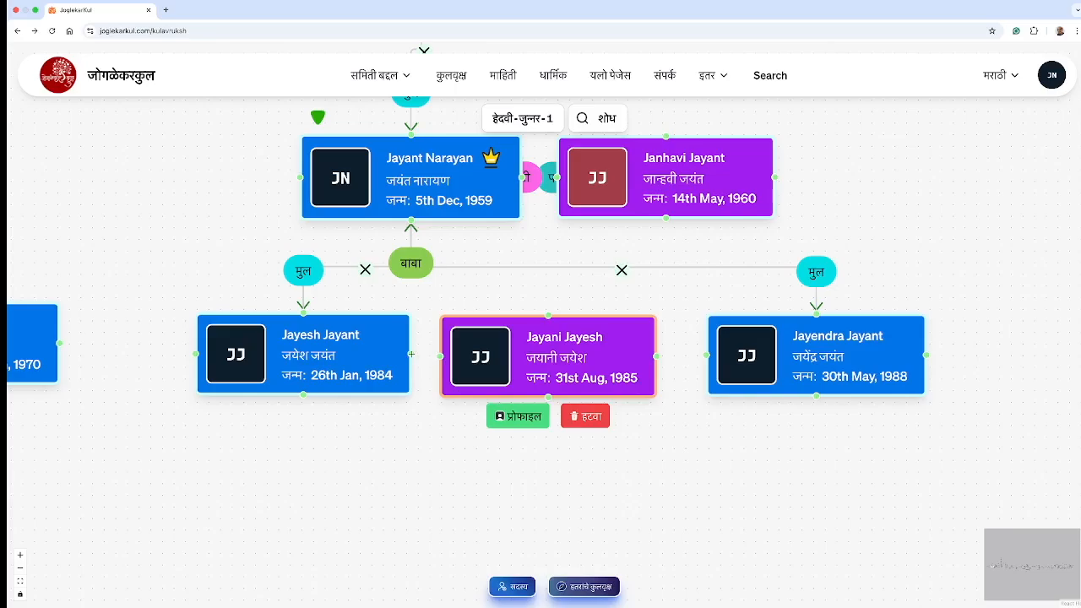
left_click_drag(411, 354, 439, 358)
left_click(434, 357)
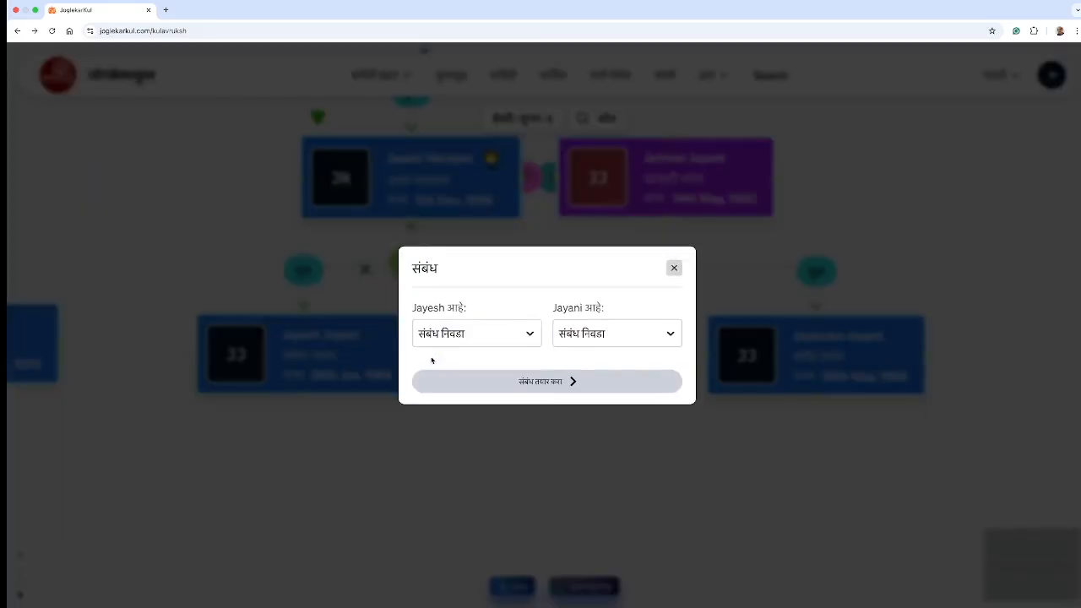
Step: Set the elder son as पती and her as पत्नी, and create the relationship
left_click(443, 342)
scroll(442, 469, "down", 2)
left_click(441, 479)
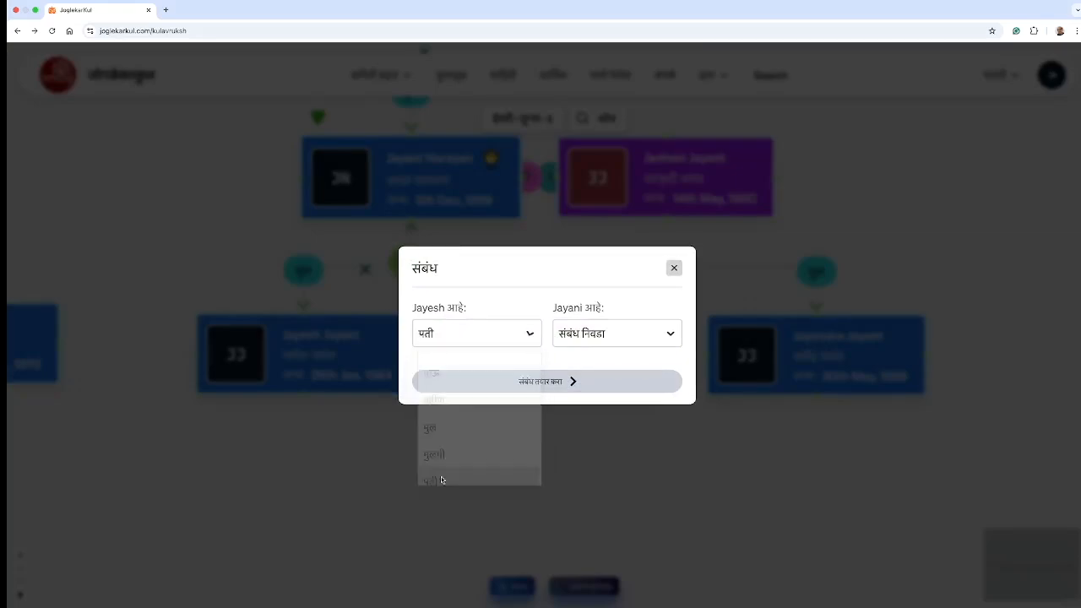
left_click(580, 335)
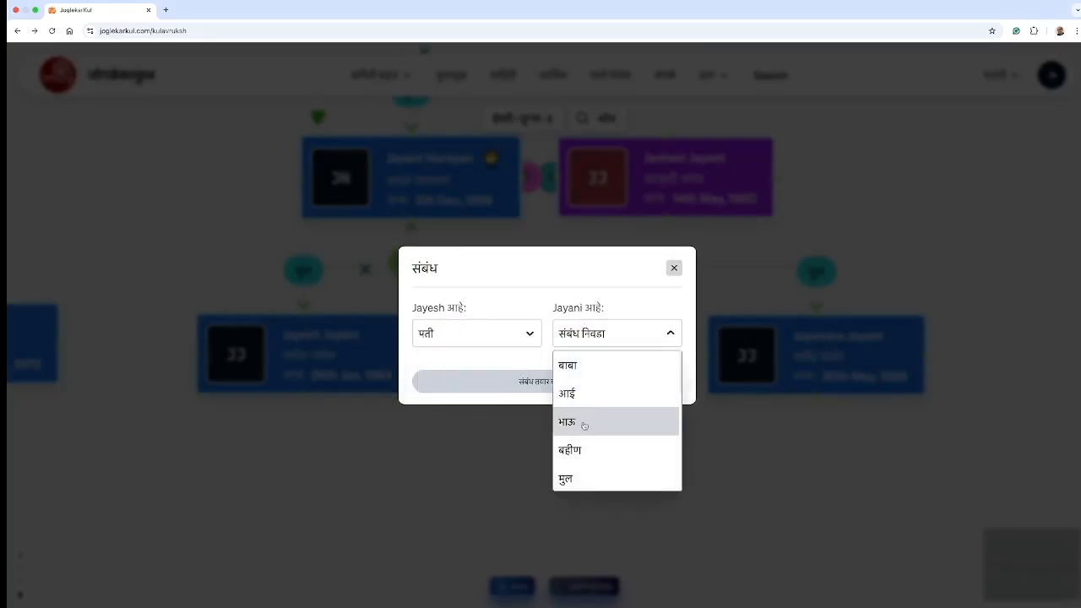
scroll(586, 460, "down", 3)
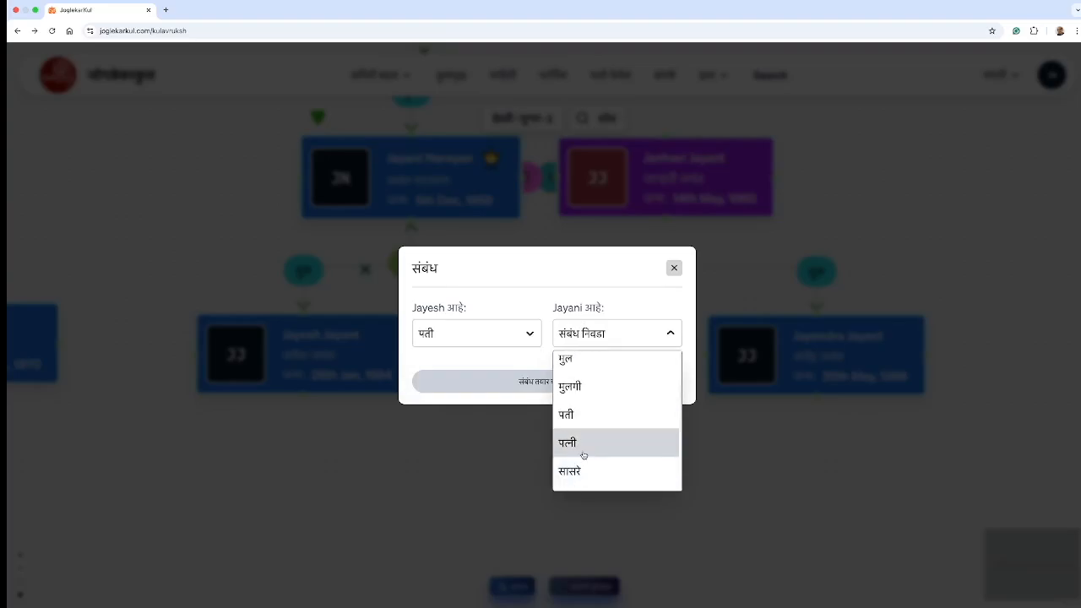
left_click(580, 450)
left_click(537, 385)
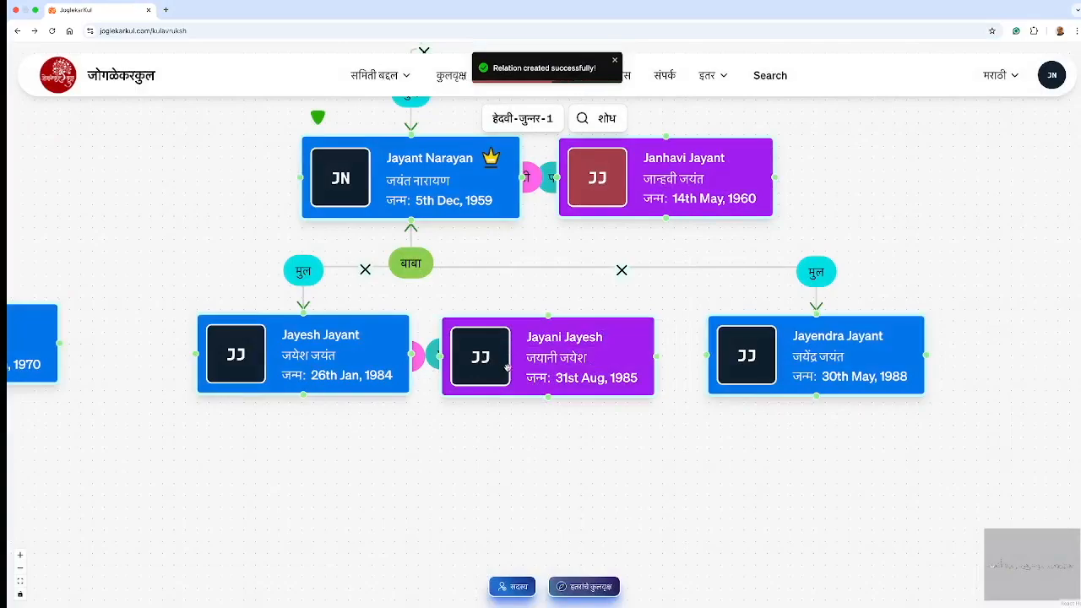
left_click(565, 358)
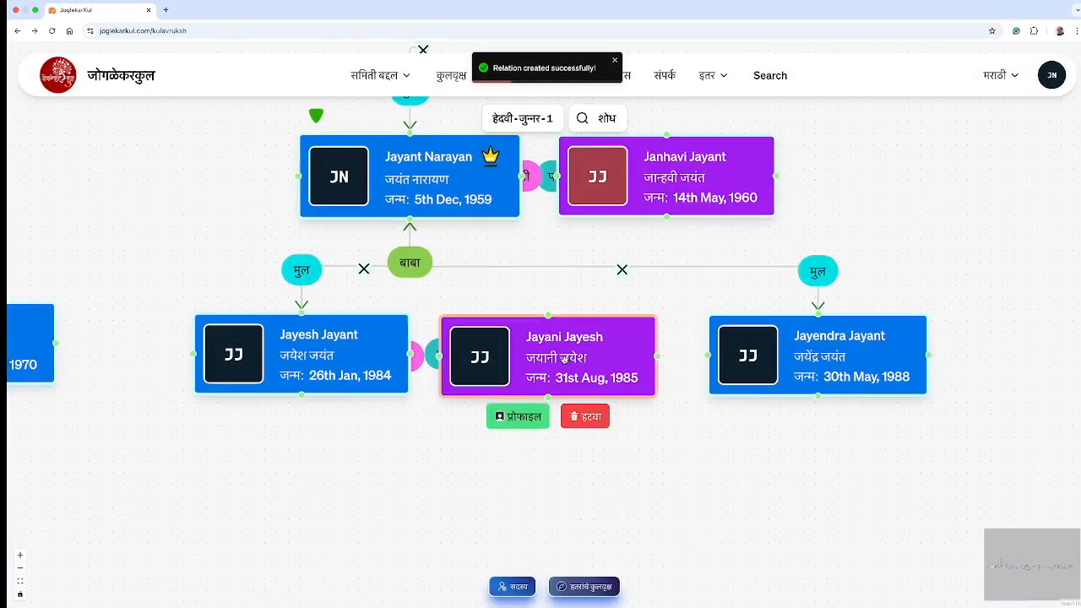
Step: In the wife's profile, enter her pre-marriage first name, father's name and surname
left_click(523, 420)
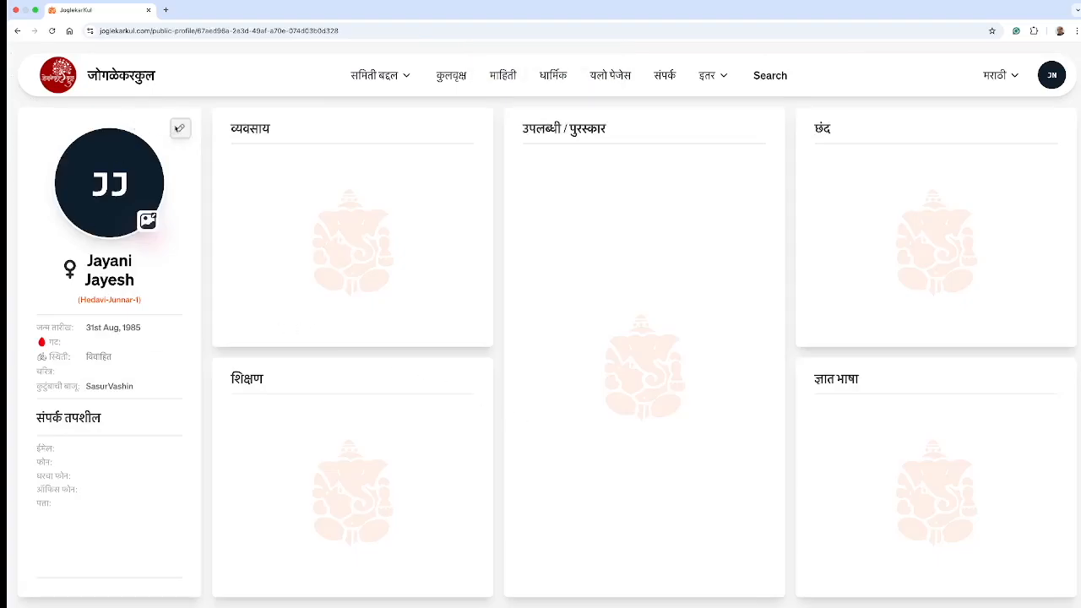
left_click(177, 130)
scroll(557, 340, "down", 4)
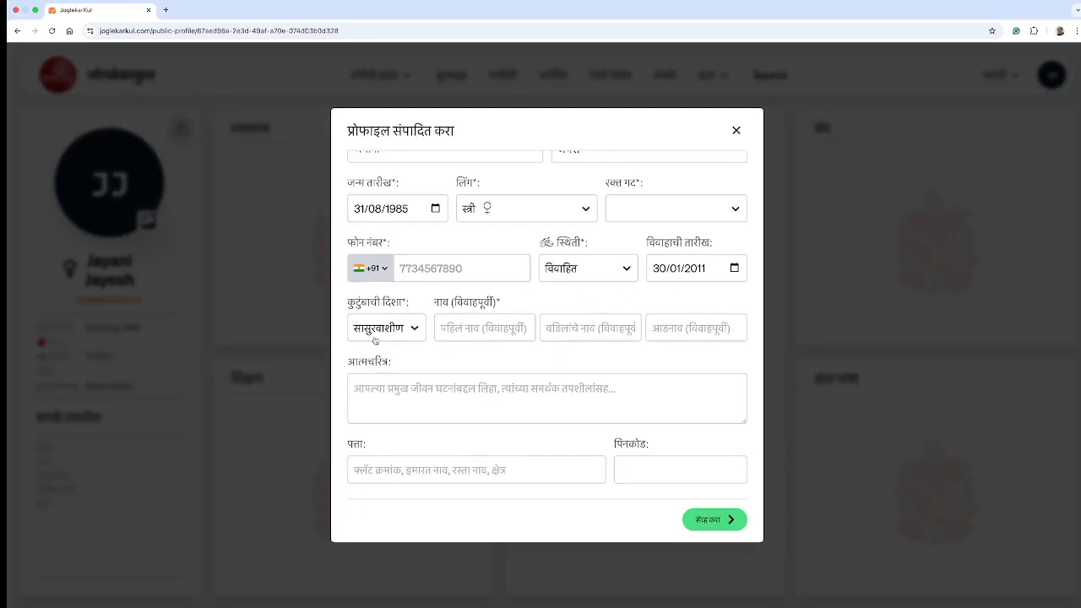
left_click(446, 328)
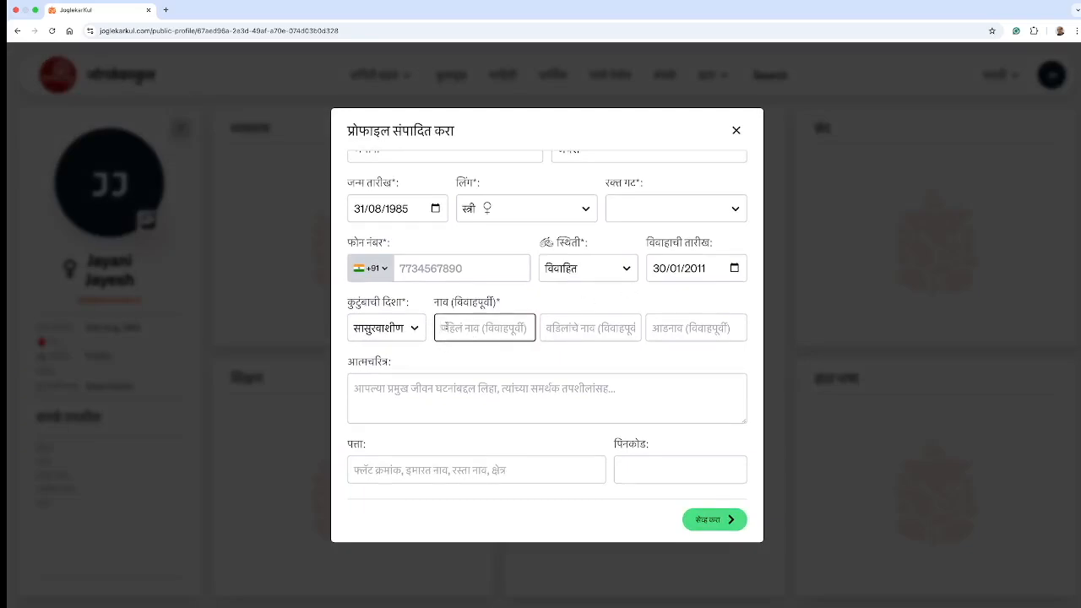
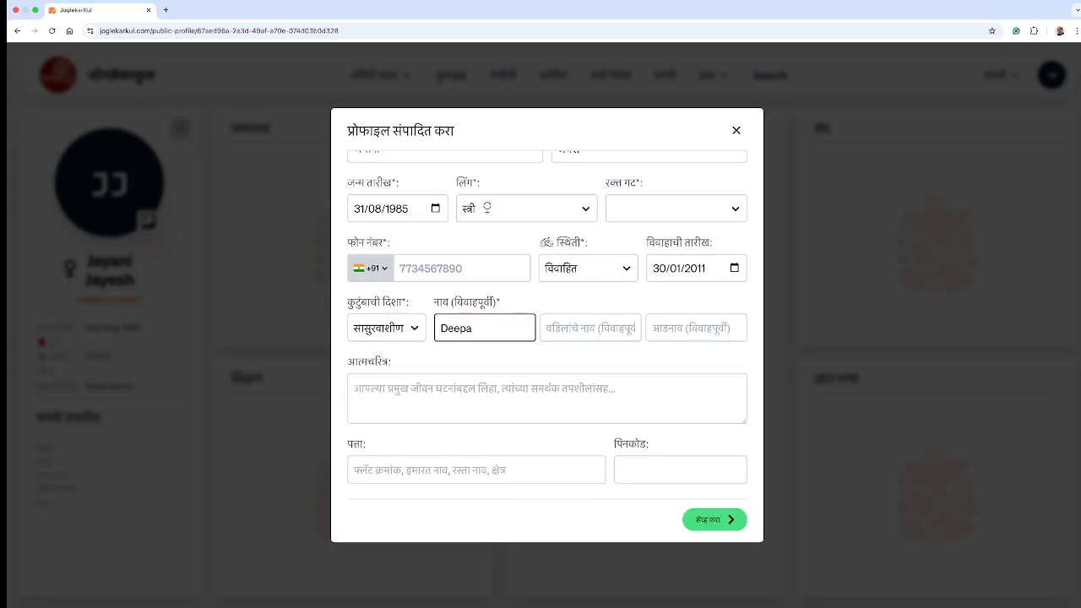
left_click(584, 330)
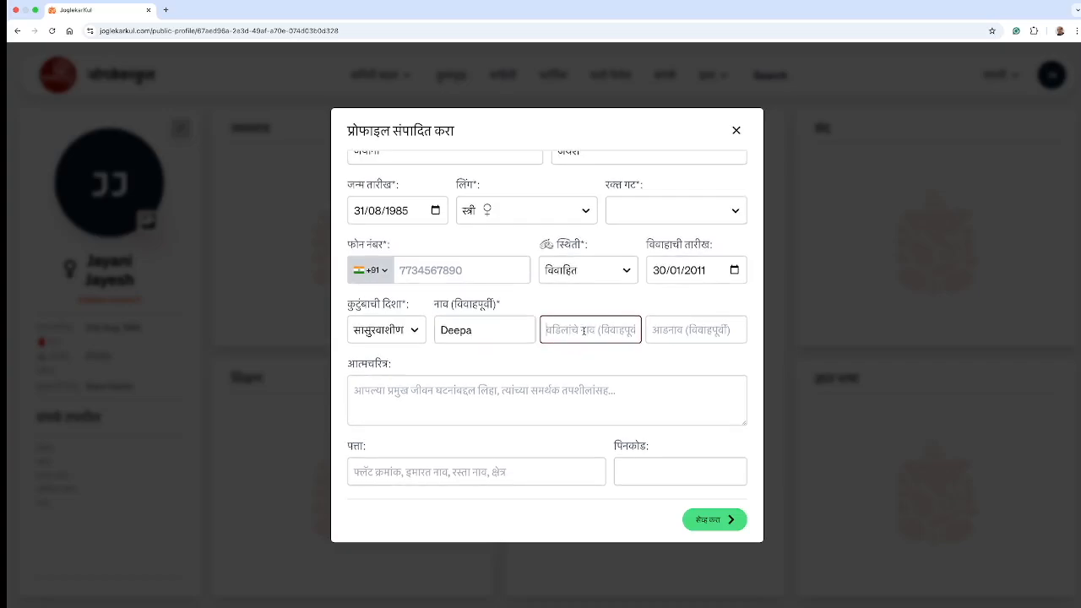
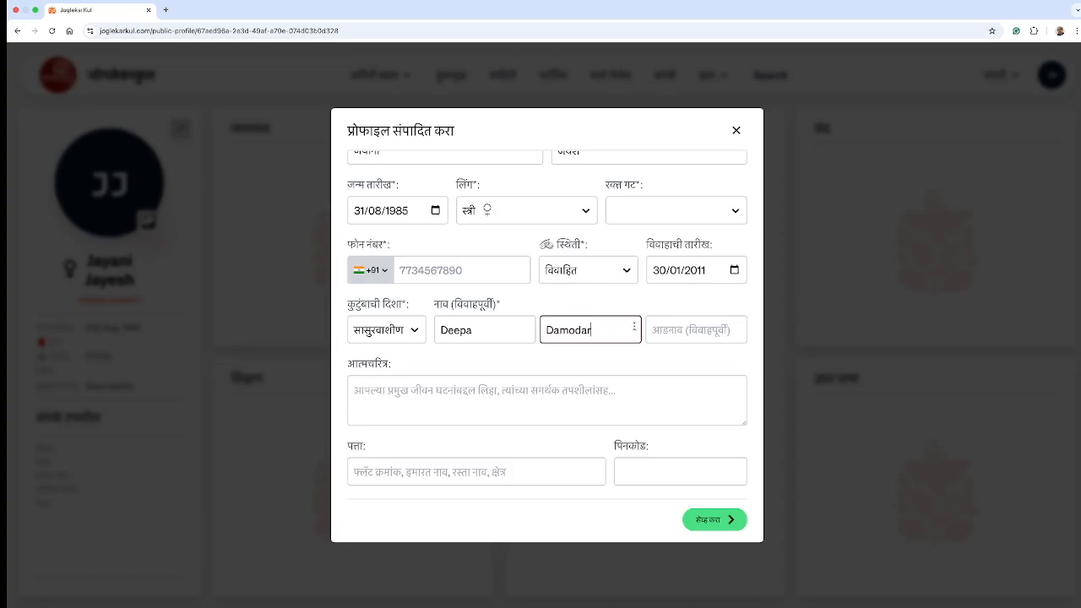
key("Tab")
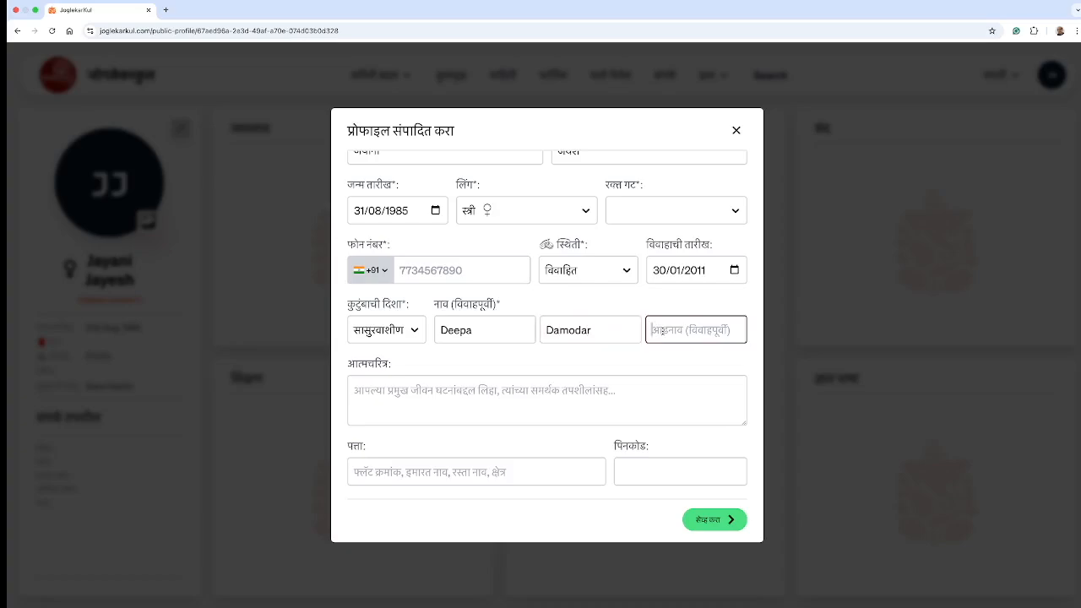
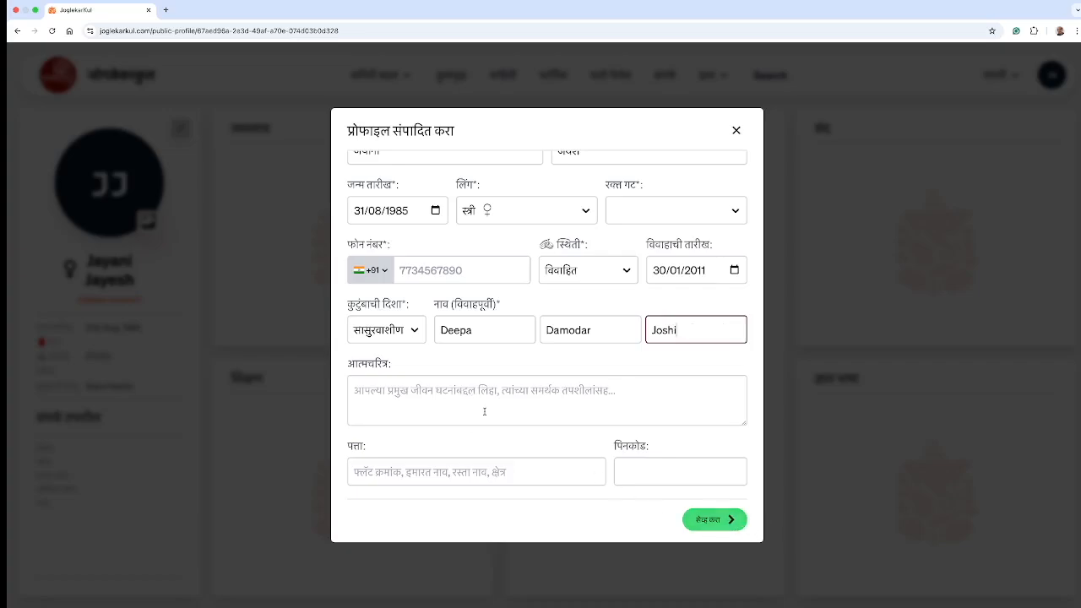
Step: Save the updated profile details and return to the family tree
scroll(484, 411, "down", 3)
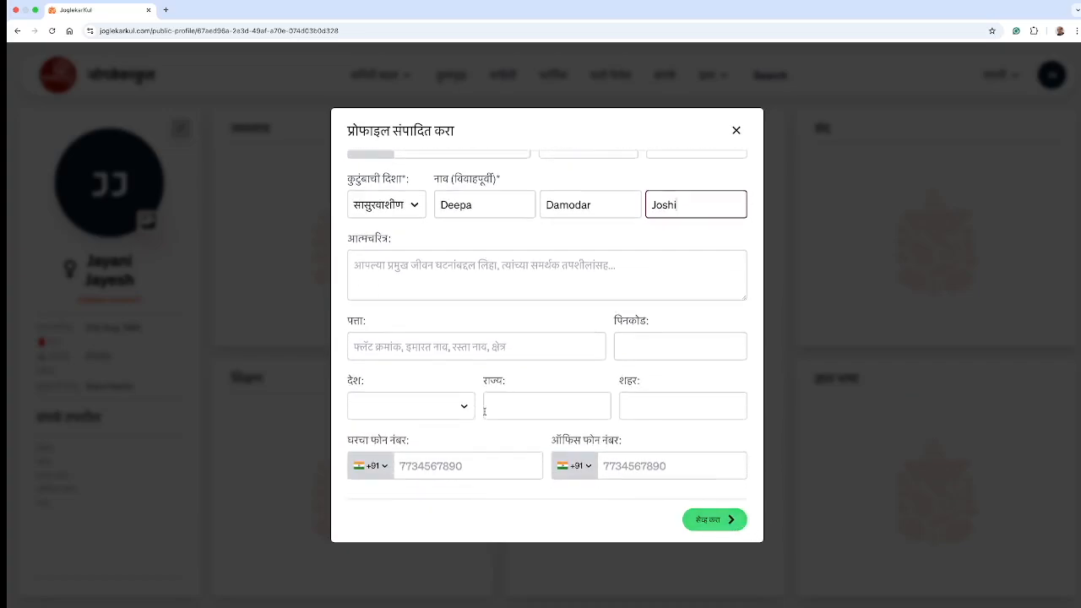
scroll(484, 411, "up", 1)
scroll(483, 411, "down", 1)
scroll(483, 411, "up", 4)
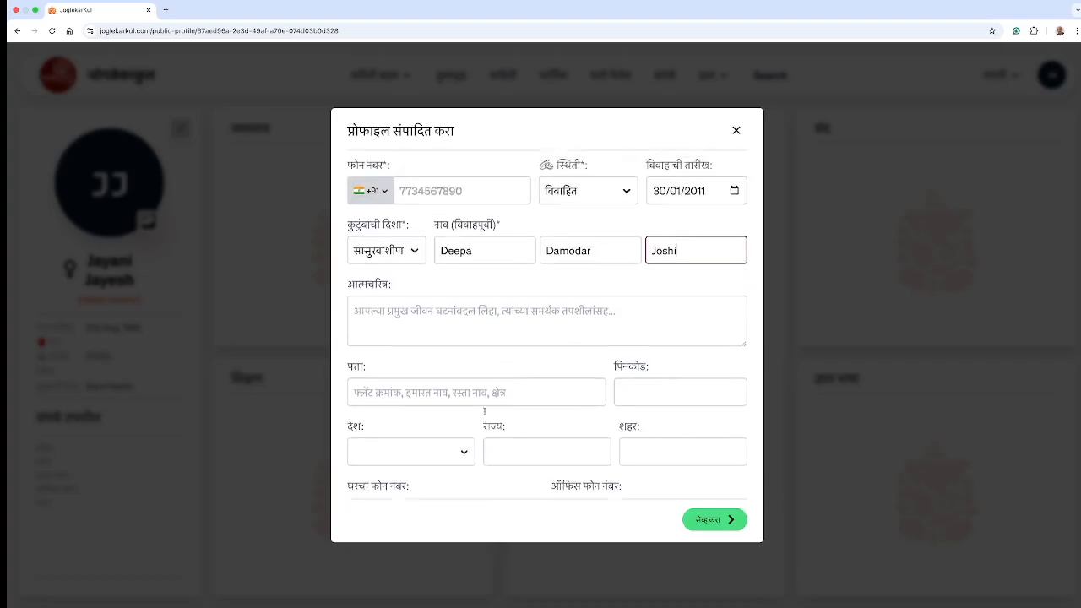
scroll(484, 411, "down", 2)
scroll(484, 411, "down", 2)
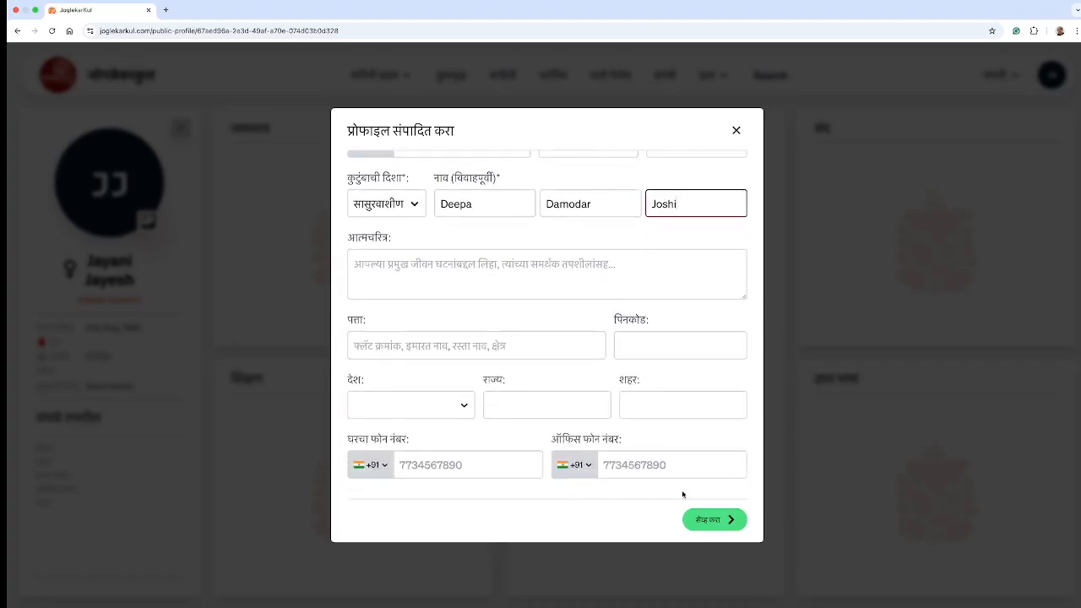
left_click(712, 519)
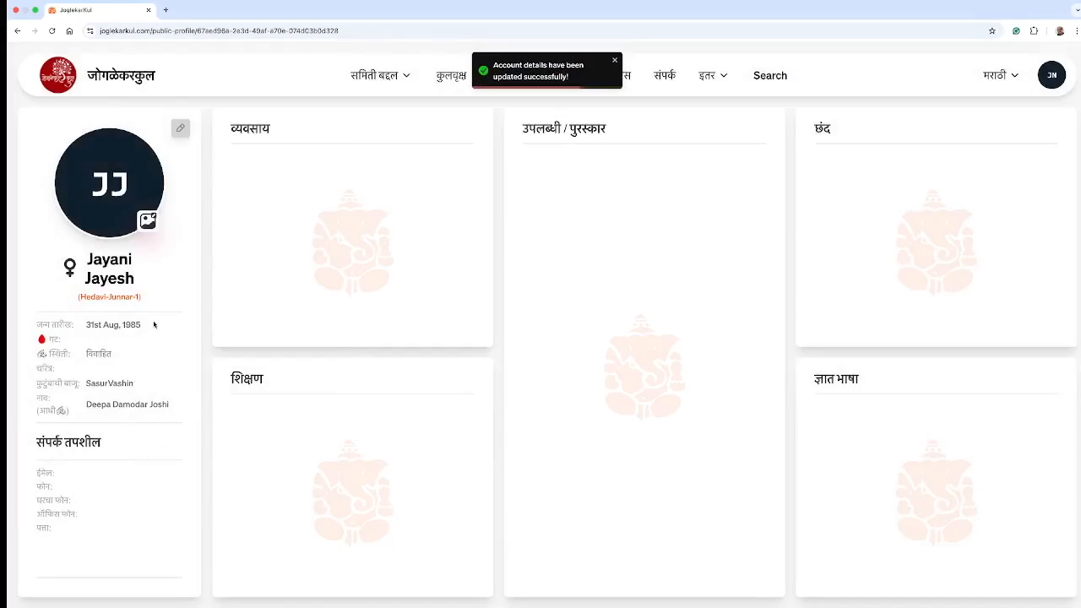
left_click(20, 35)
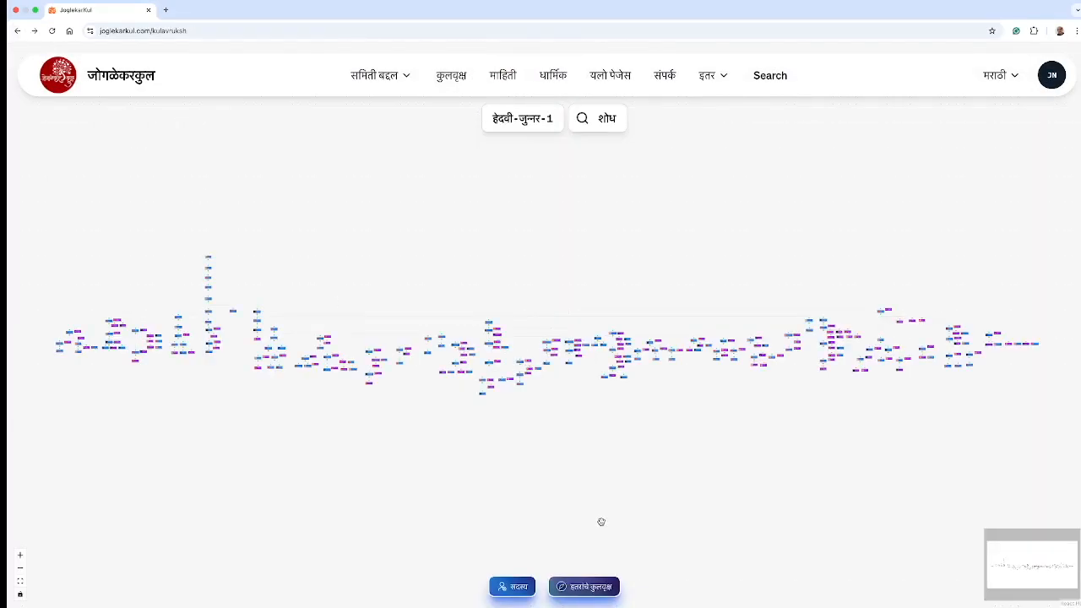
Step: Search for the wife by name and centre the tree on her card
left_click(593, 129)
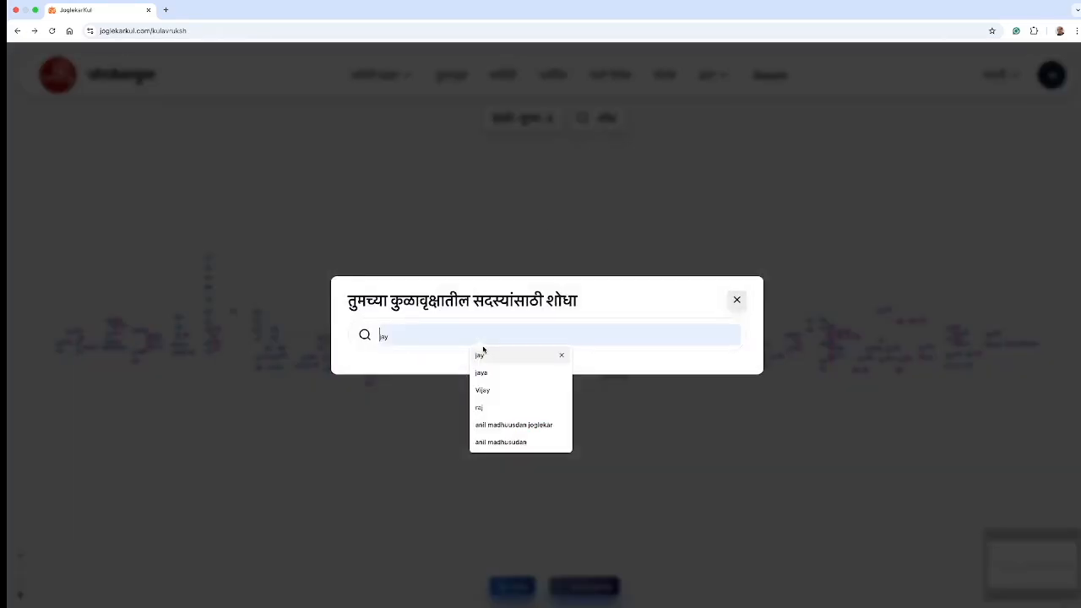
type("ja")
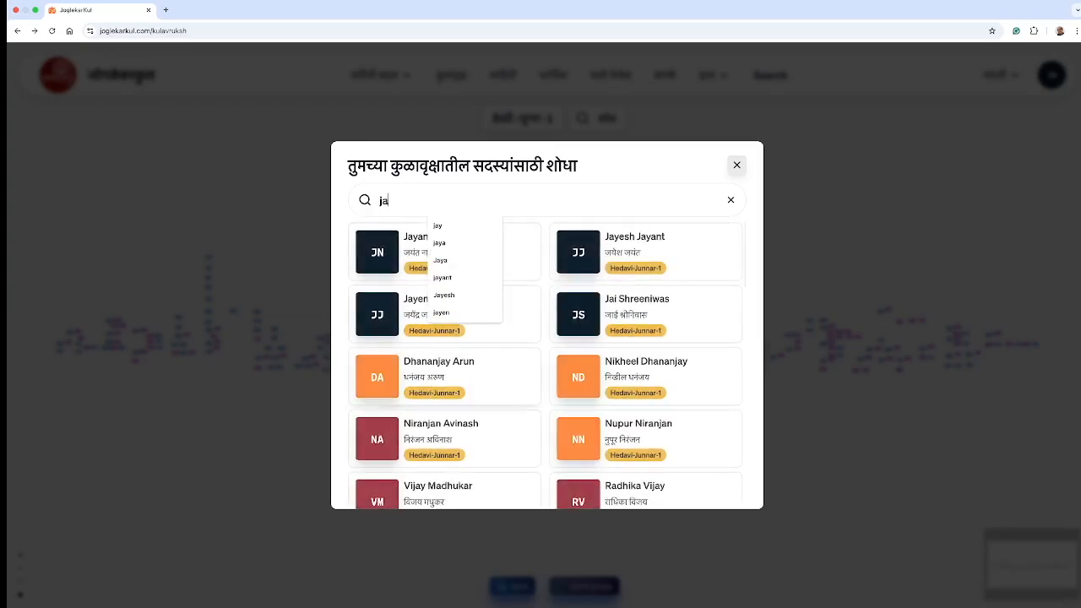
type("yani")
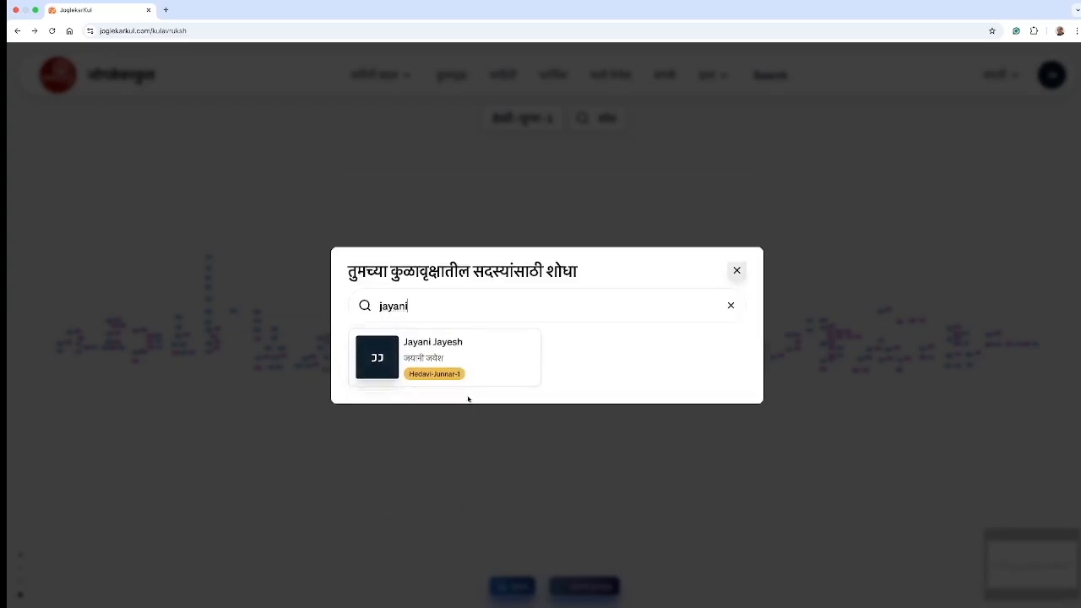
left_click(443, 359)
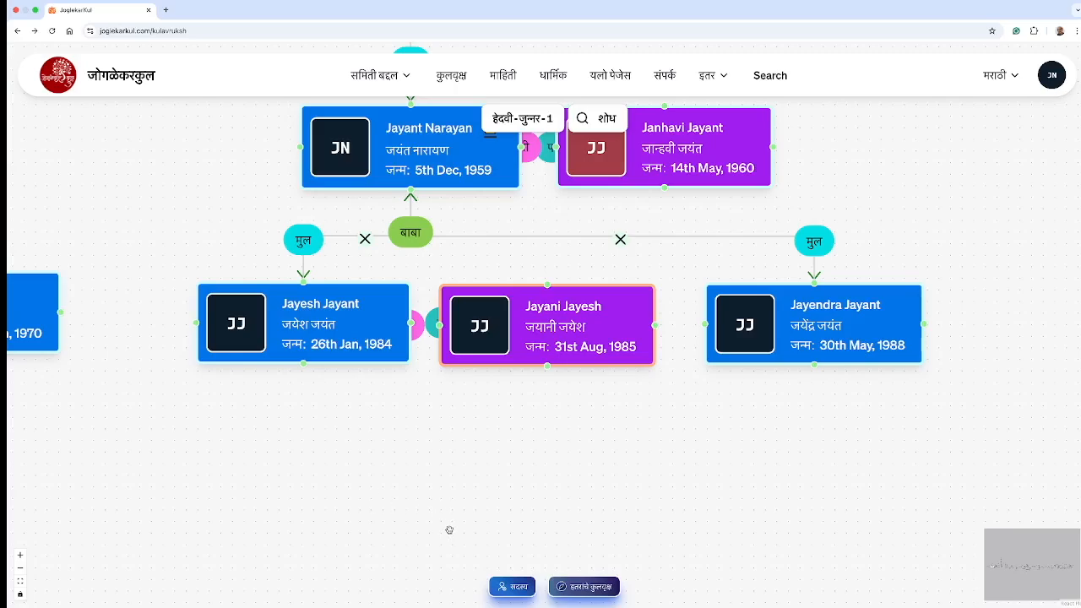
scroll(450, 530, "down", 1)
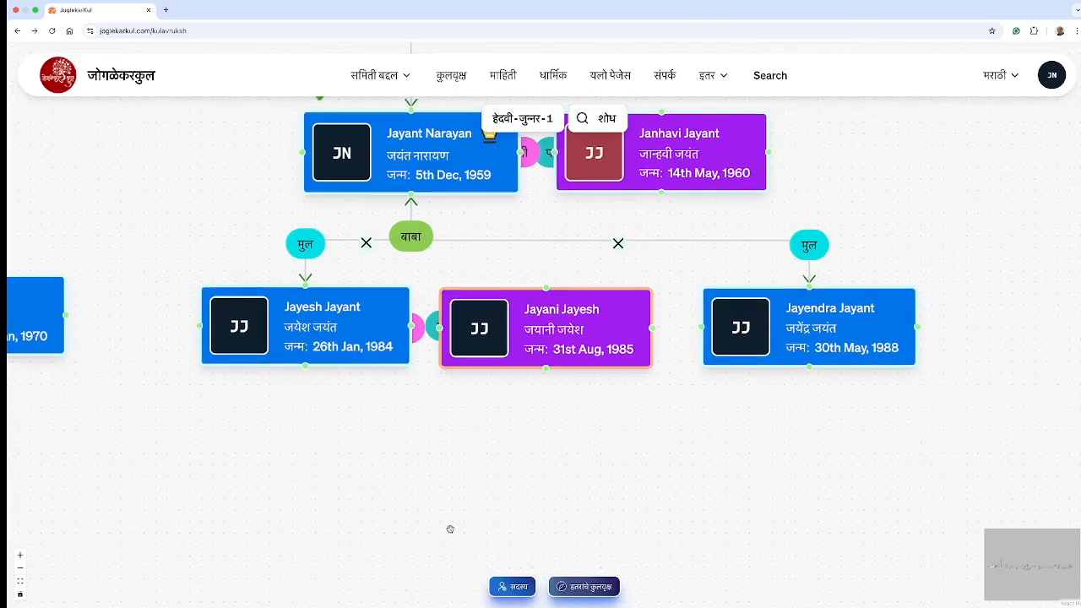
Step: In a new member form, enter the boy's first and middle names, accepting the Devanagari middle name
left_click(509, 587)
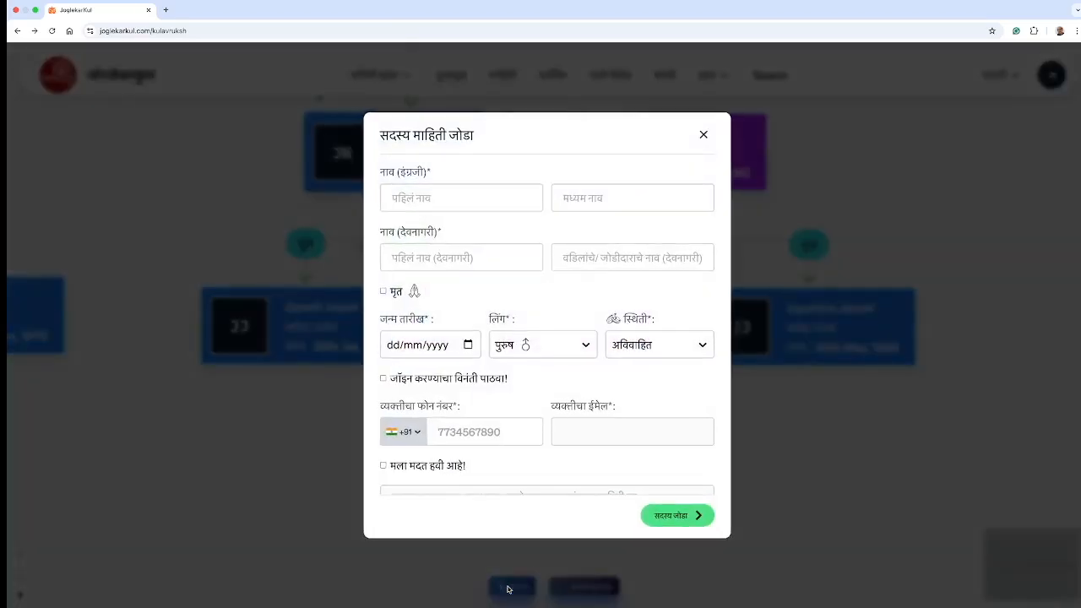
left_click(424, 197)
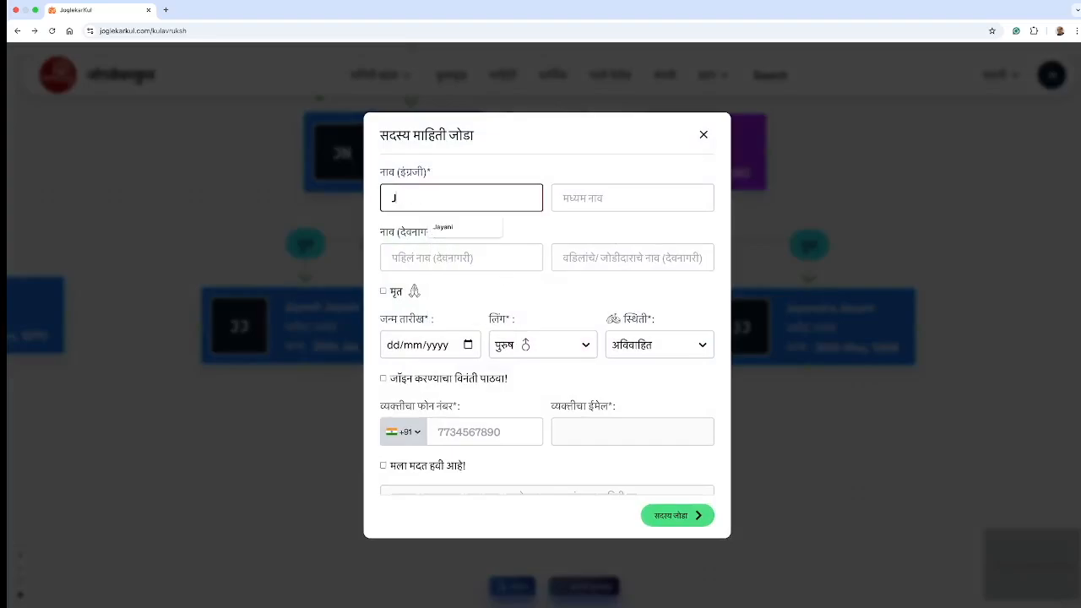
left_click(609, 195)
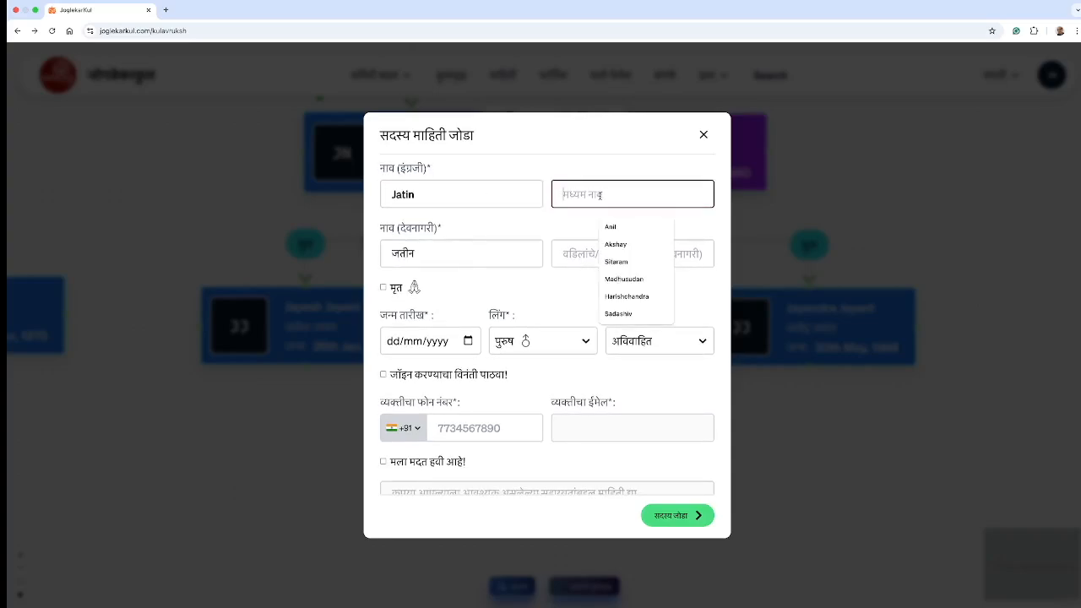
type("Jayesh")
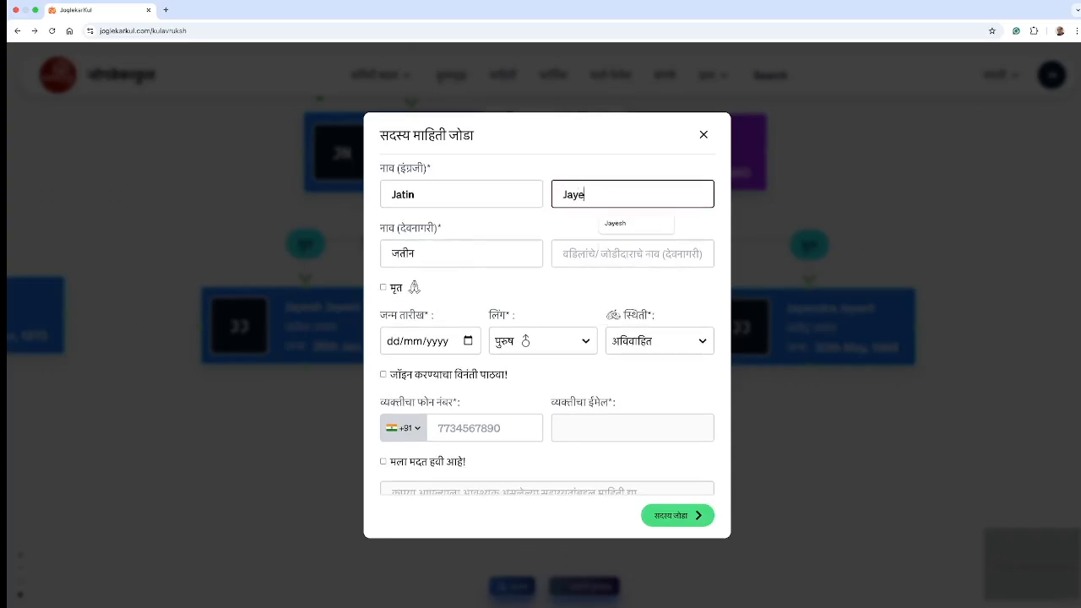
left_click(599, 252)
left_click(581, 287)
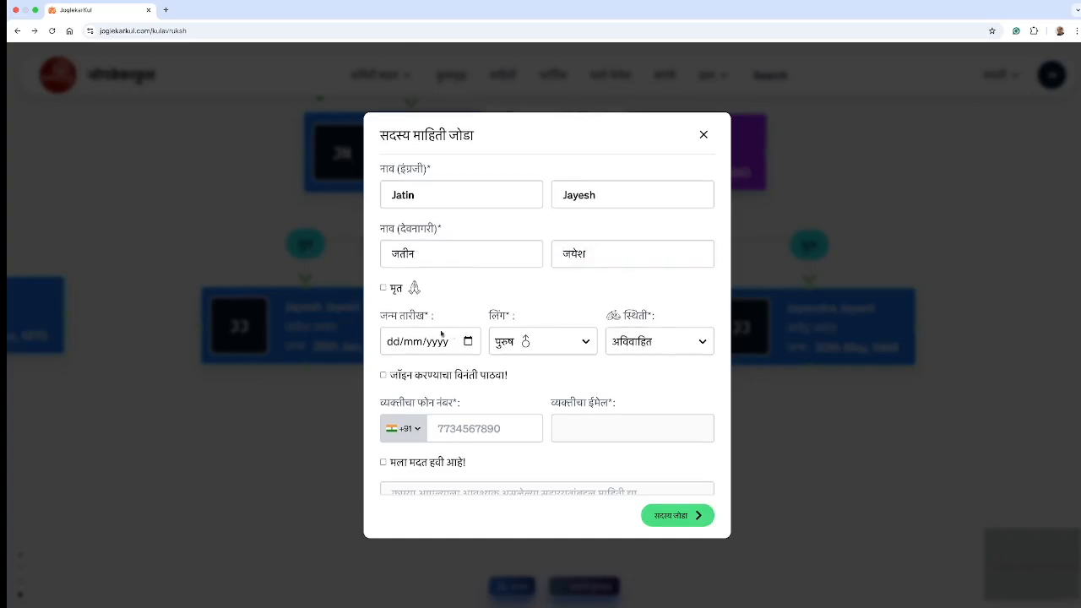
left_click(413, 344)
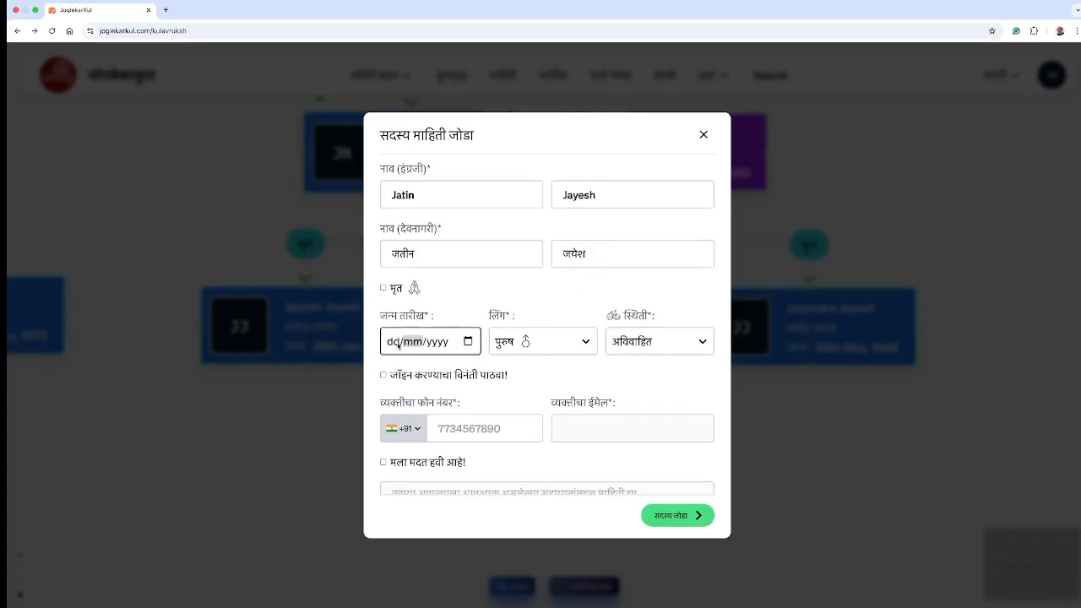
left_click(393, 345)
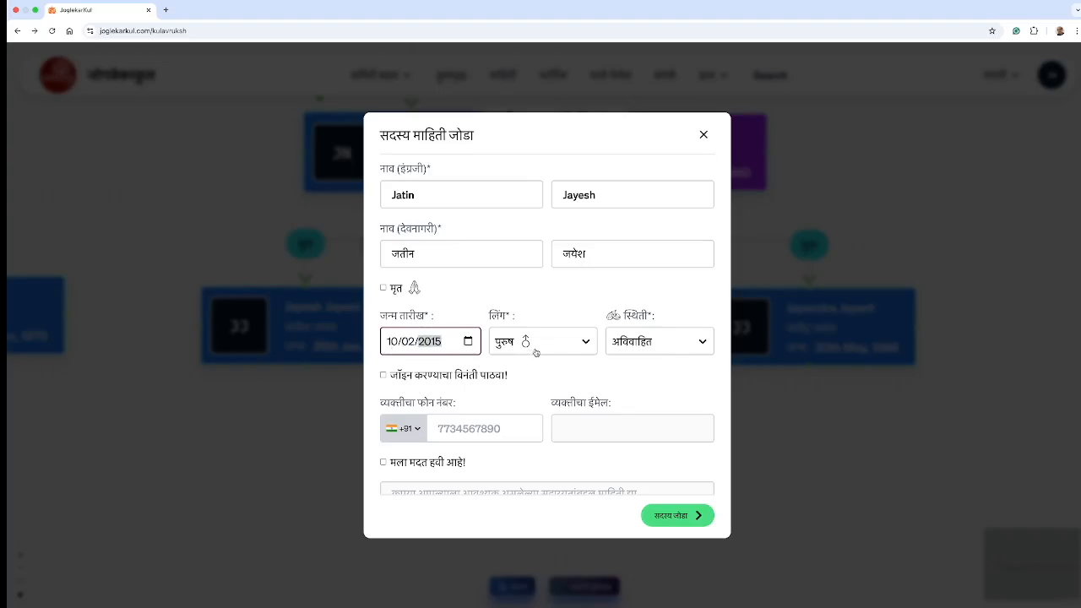
left_click(662, 351)
left_click(662, 351)
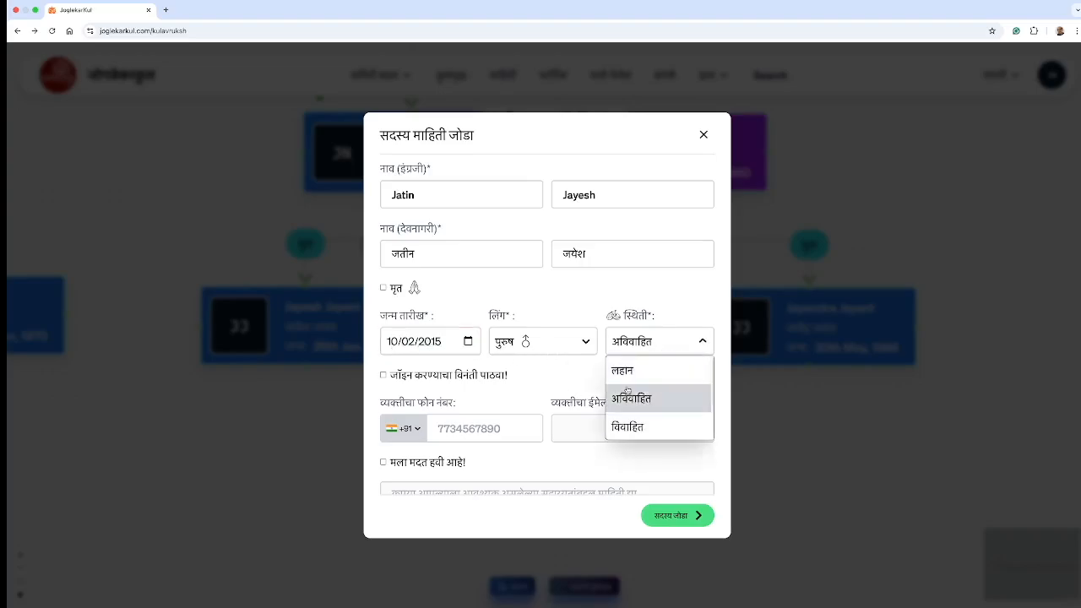
left_click(627, 372)
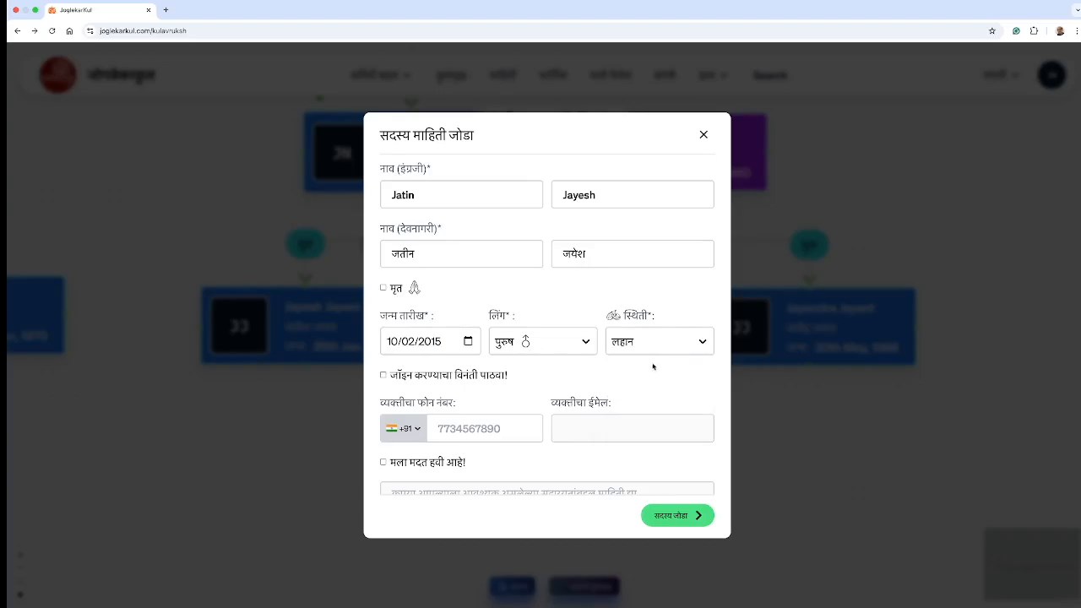
scroll(535, 416, "down", 1)
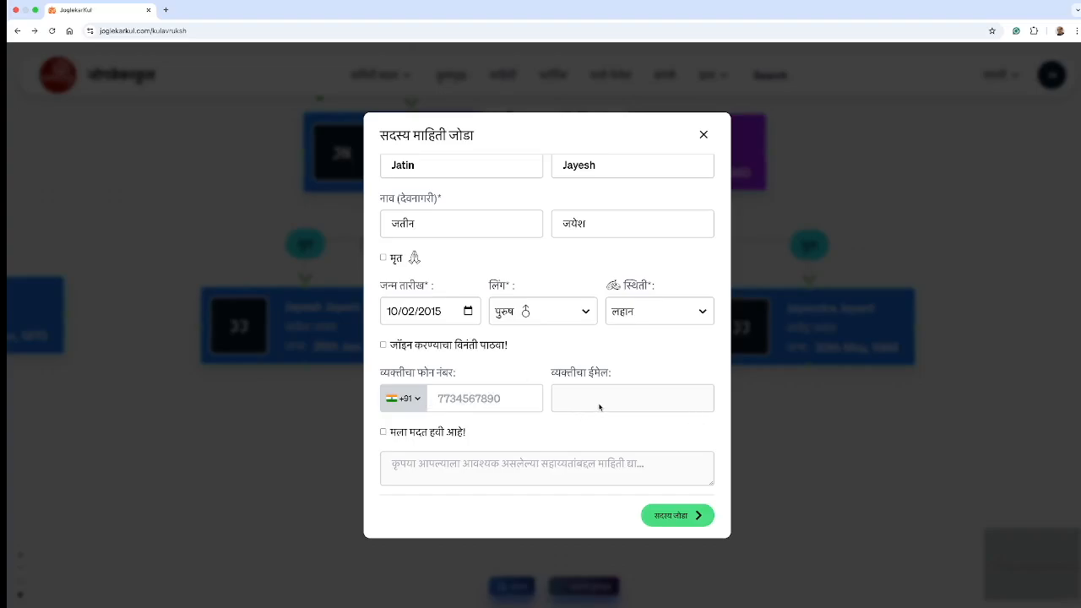
Step: Tick the join invitation, keep the status as लहान, and add the member to the tree
left_click(653, 314)
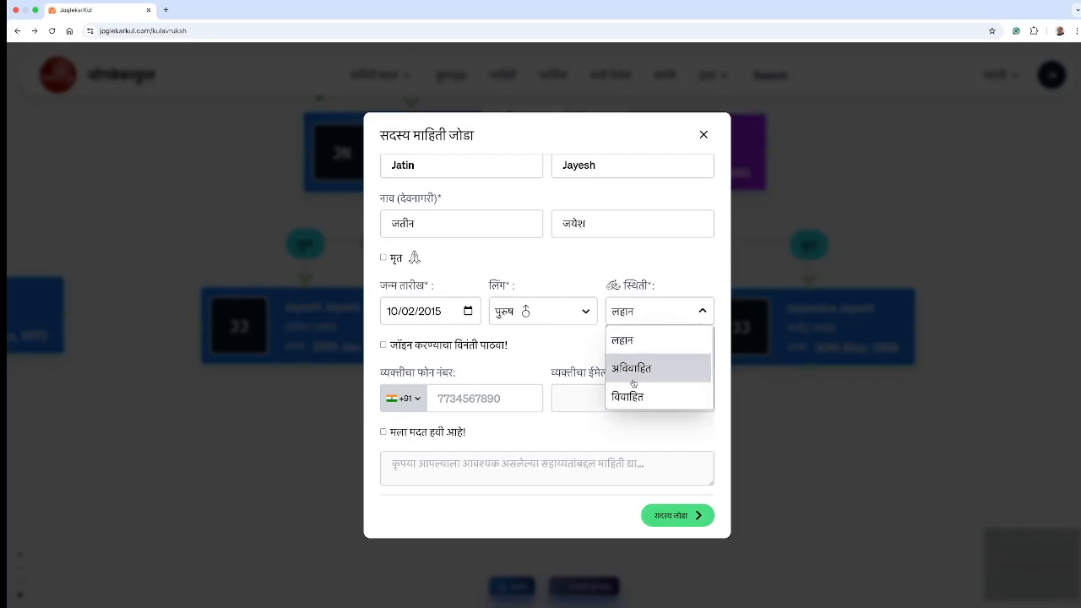
left_click(571, 353)
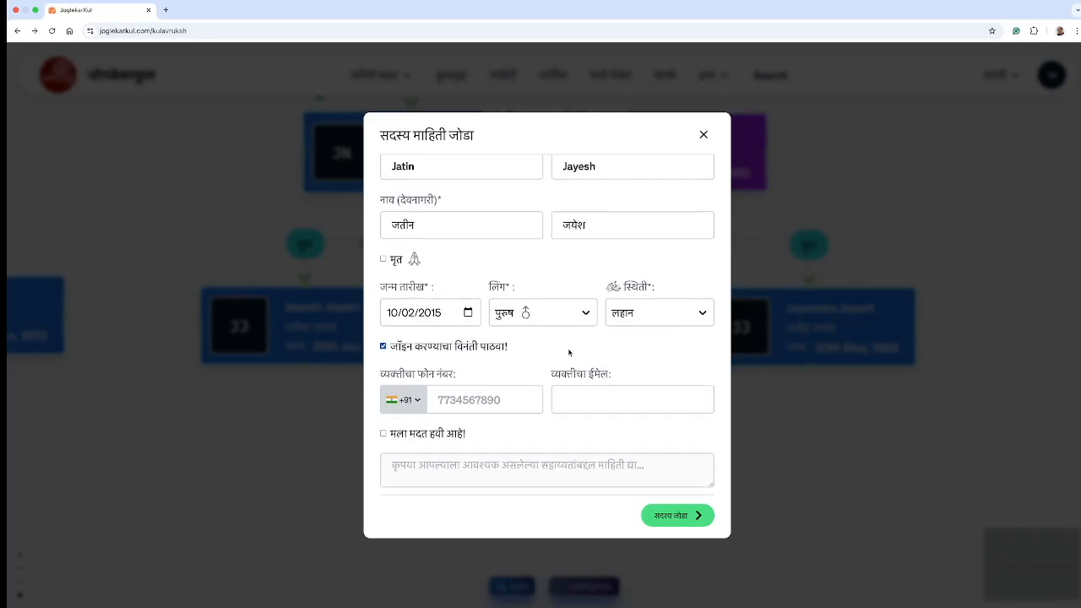
left_click(658, 316)
left_click(656, 364)
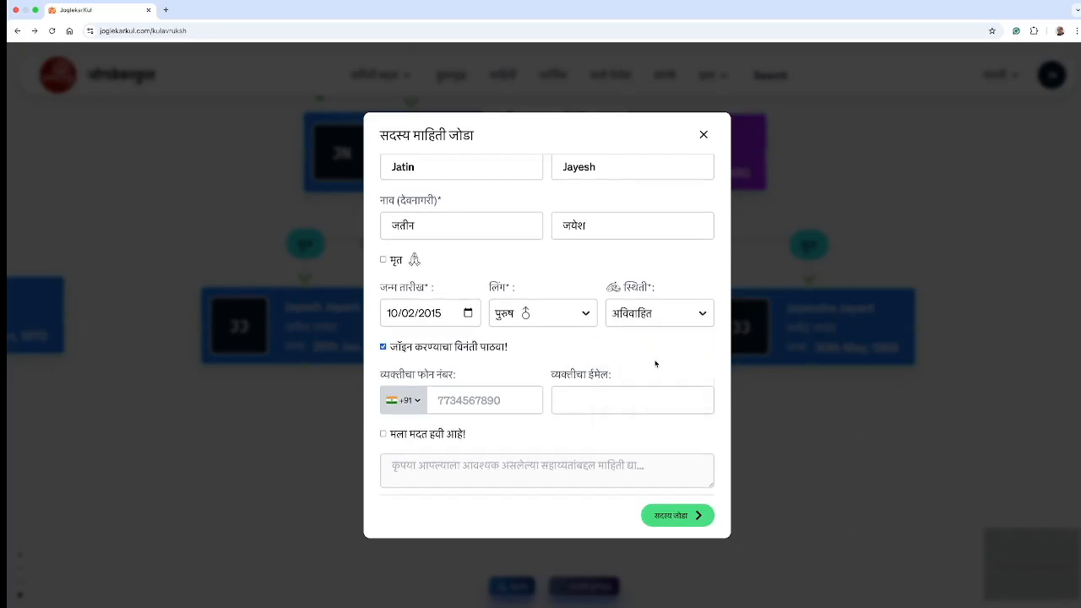
left_click(514, 401)
left_click(594, 403)
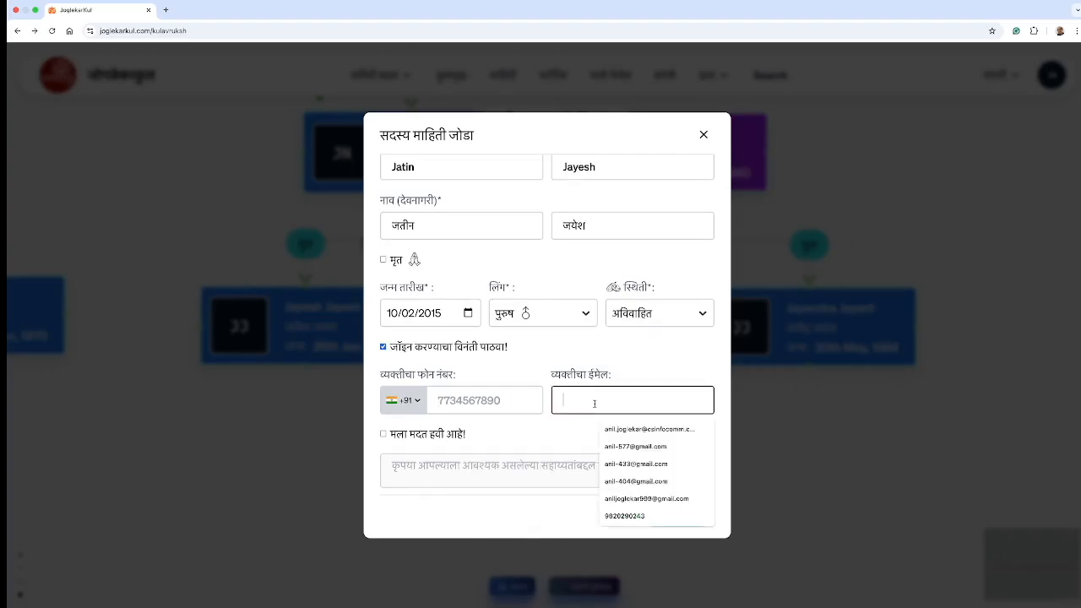
left_click(672, 323)
left_click(650, 344)
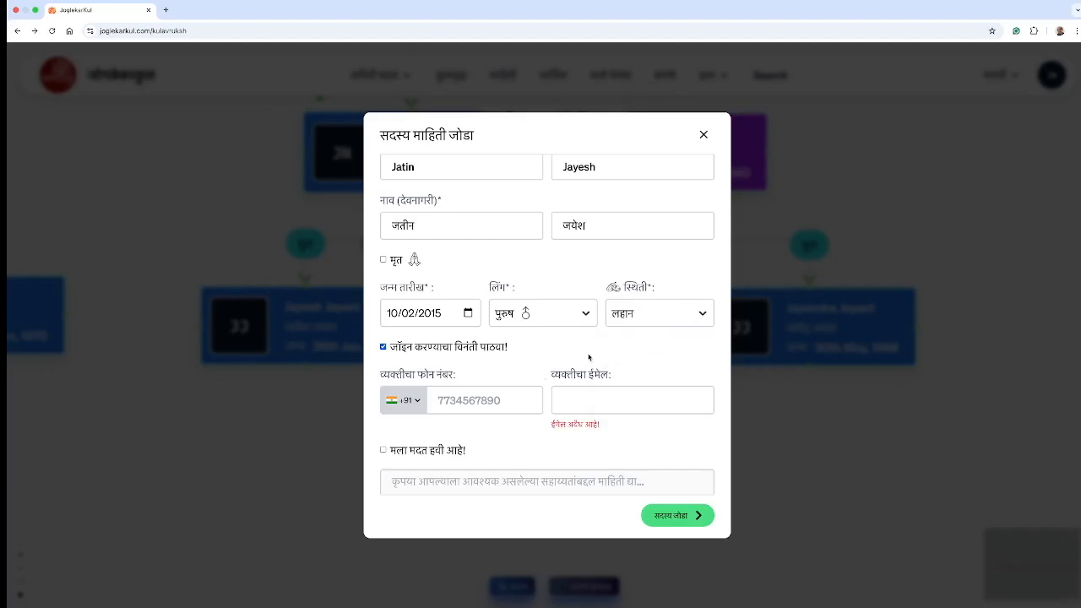
left_click(675, 519)
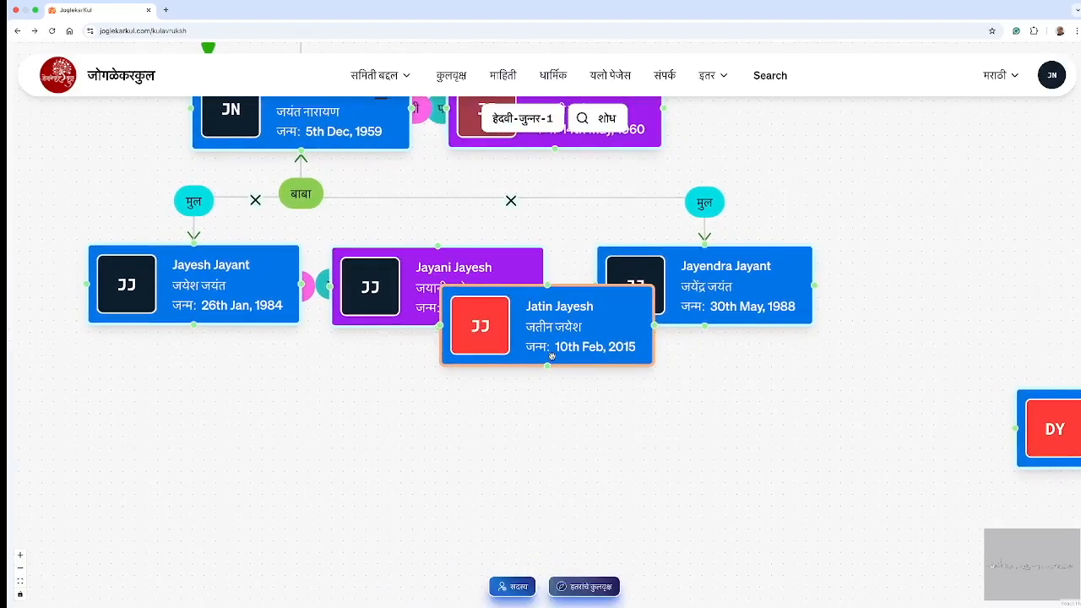
left_click(554, 346)
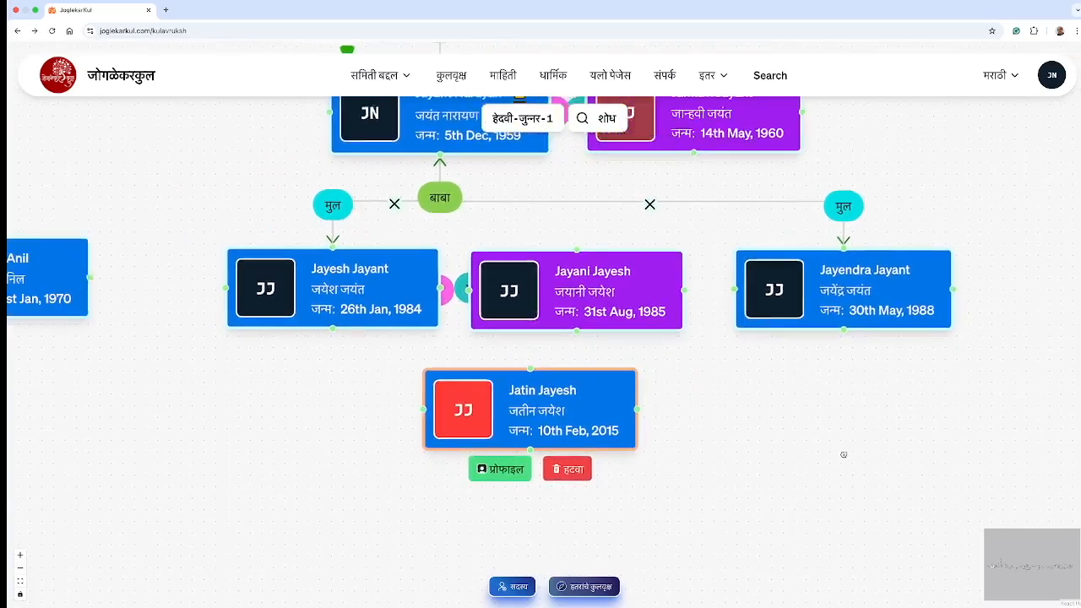
Step: Place the son's card under his father and connect them as बाबा (father) and मुल (child)
left_click_drag(626, 428, 458, 415)
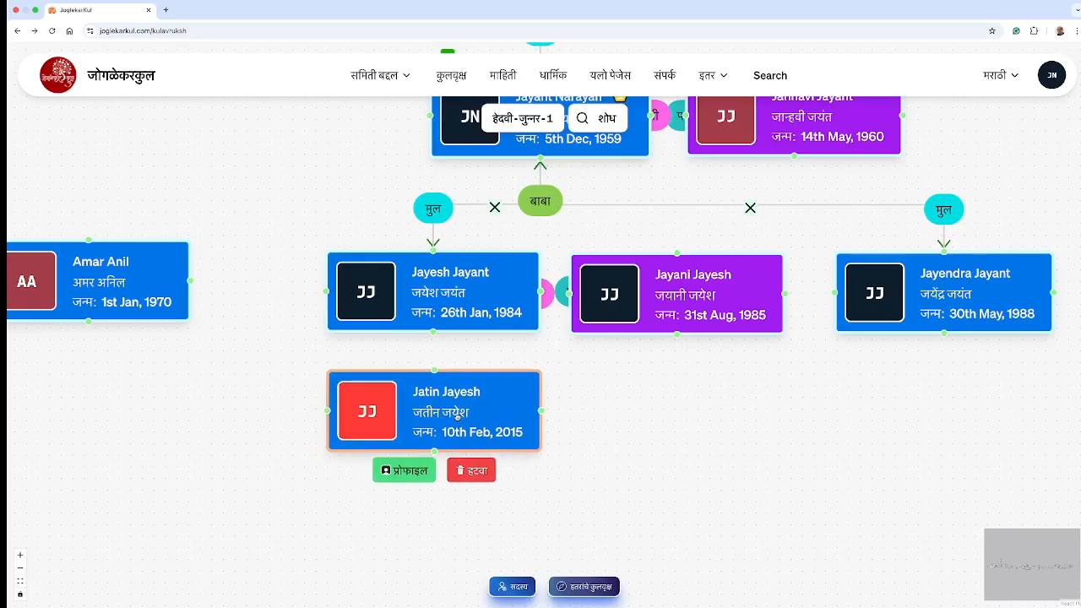
left_click_drag(431, 332, 434, 369)
left_click(440, 335)
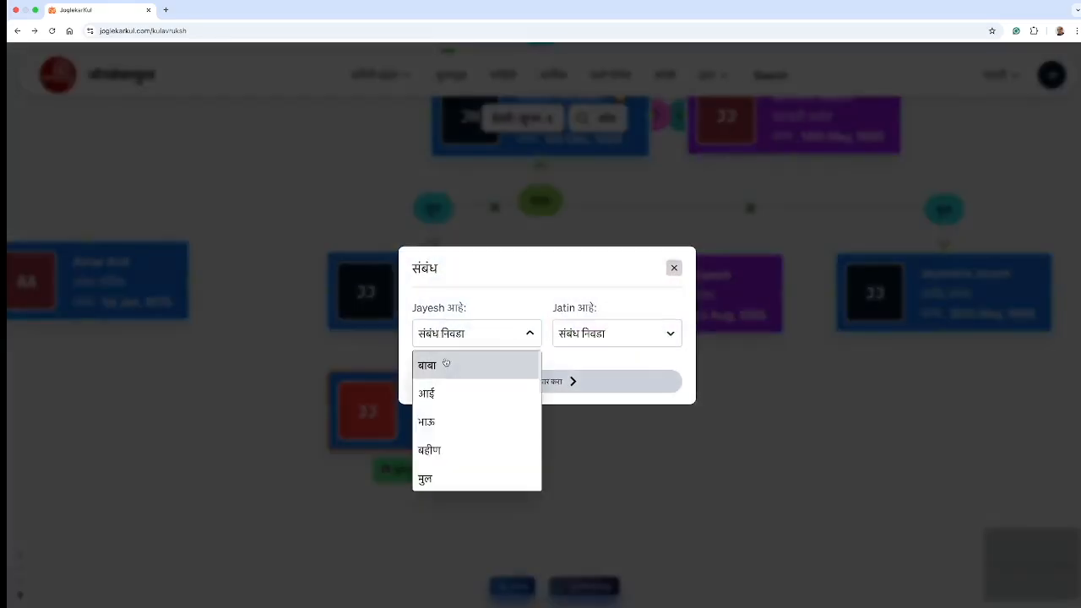
left_click(437, 368)
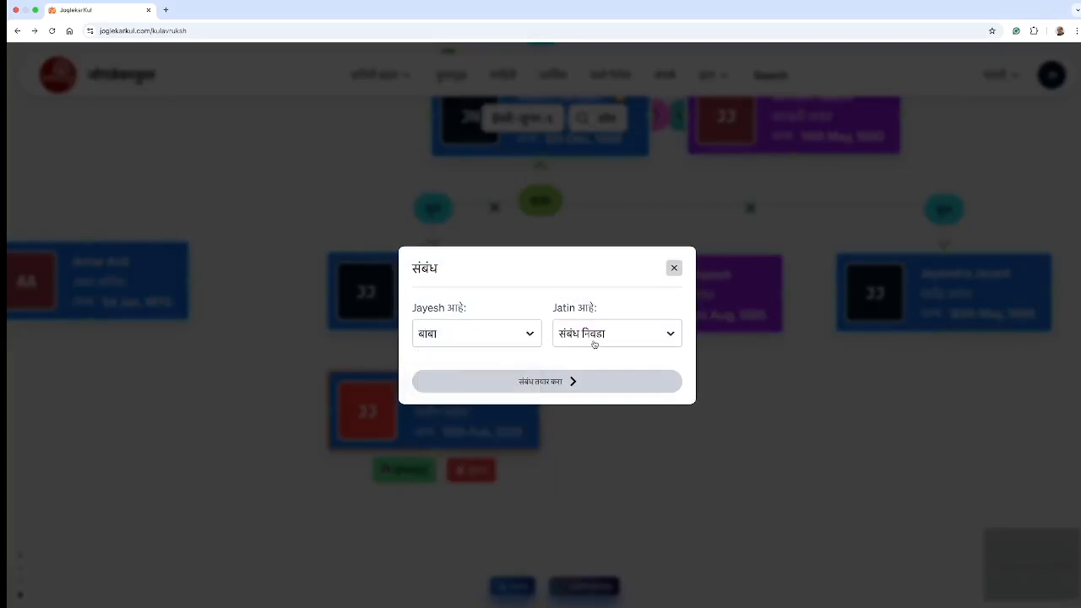
left_click(594, 344)
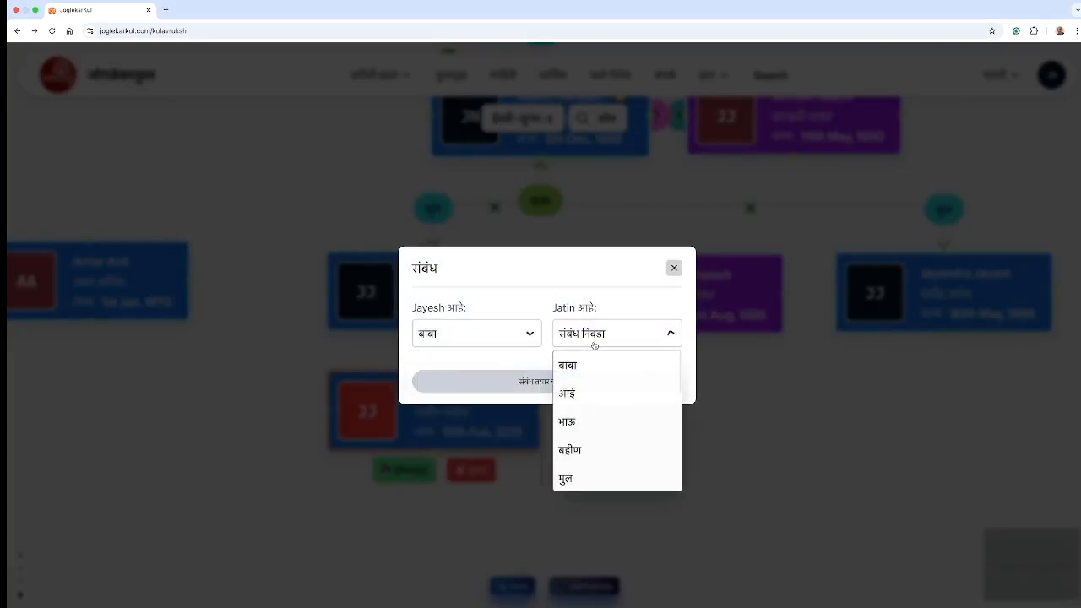
left_click(569, 477)
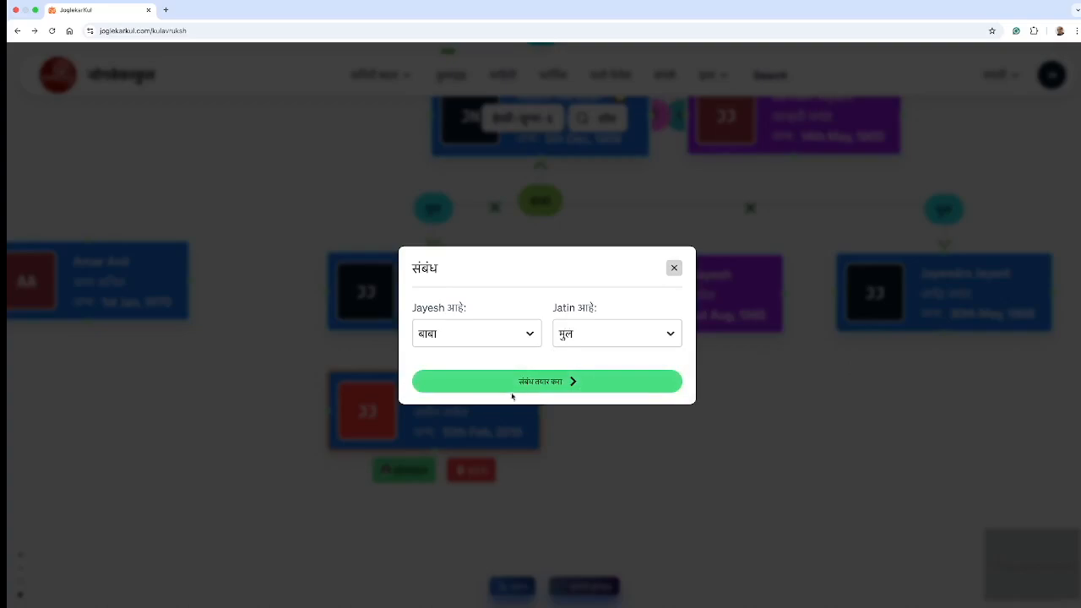
left_click(556, 387)
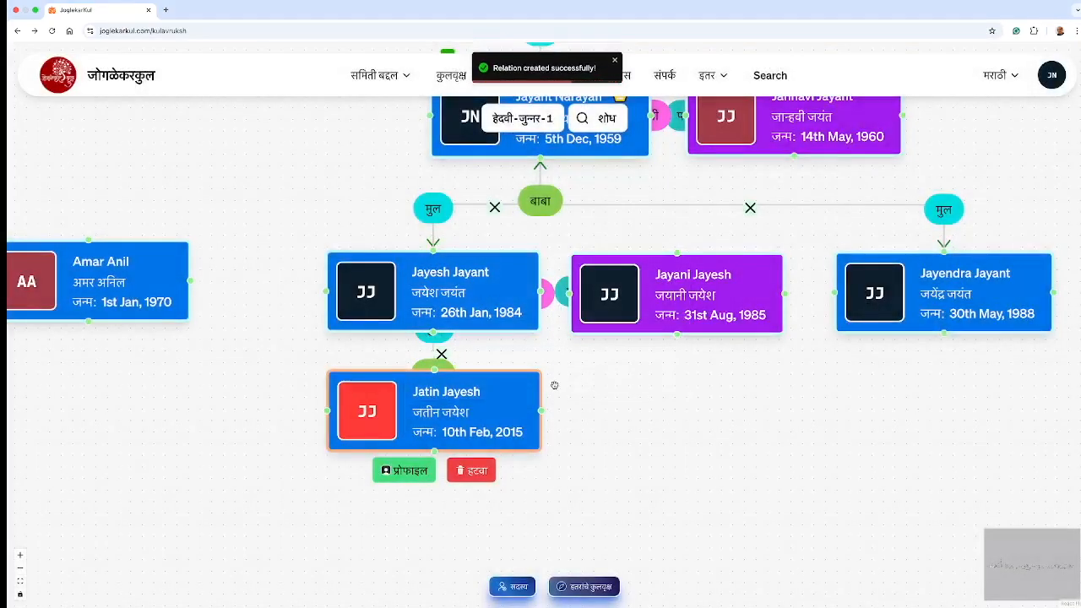
scroll(717, 429, "down", 2)
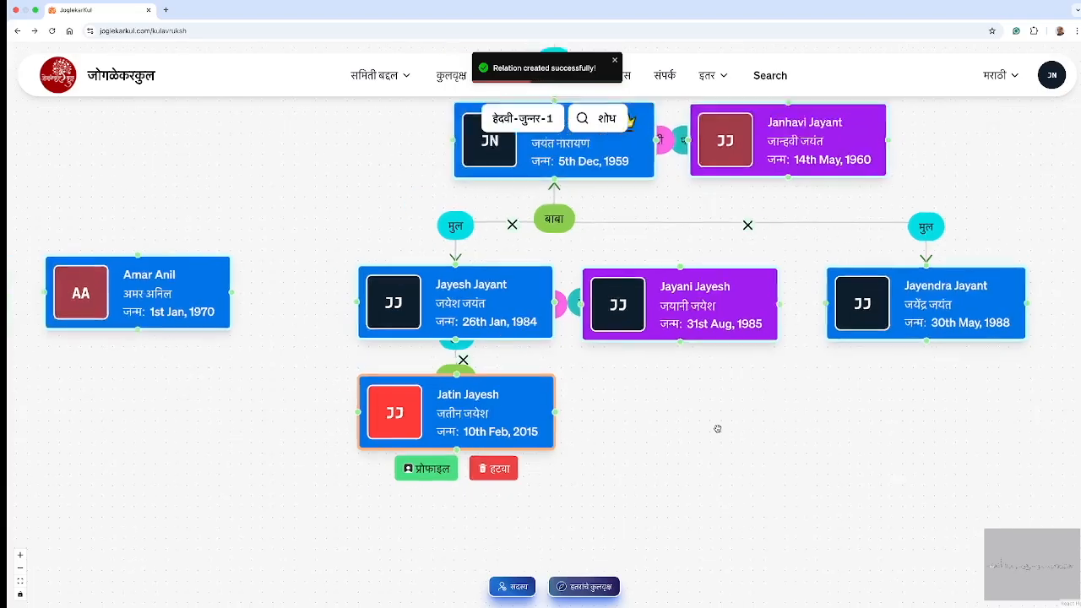
scroll(717, 429, "down", 5)
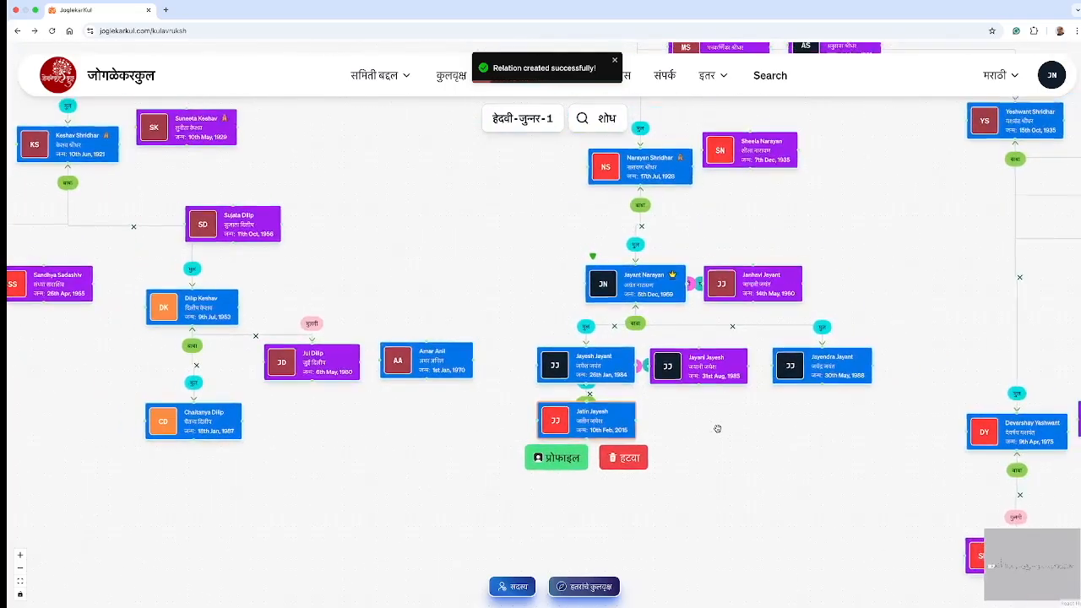
scroll(717, 429, "down", 3)
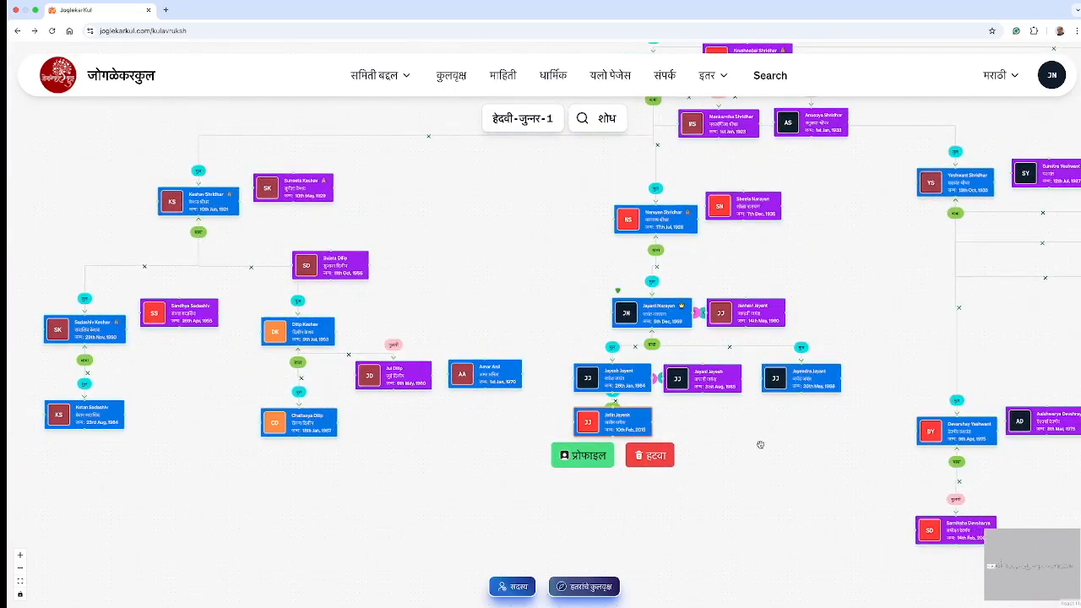
left_click_drag(780, 437, 554, 446)
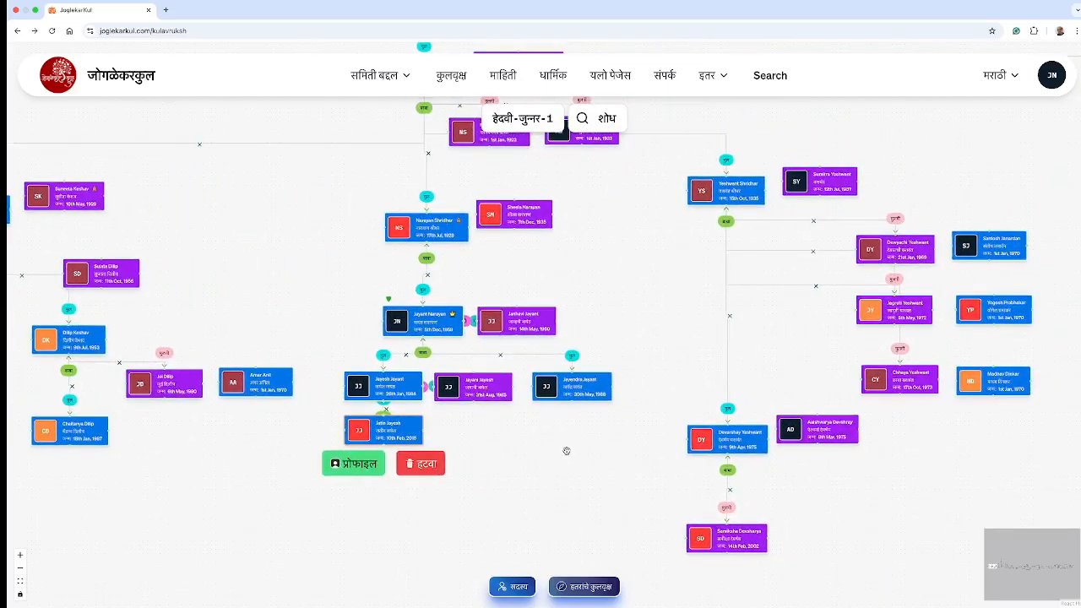
scroll(566, 451, "down", 4)
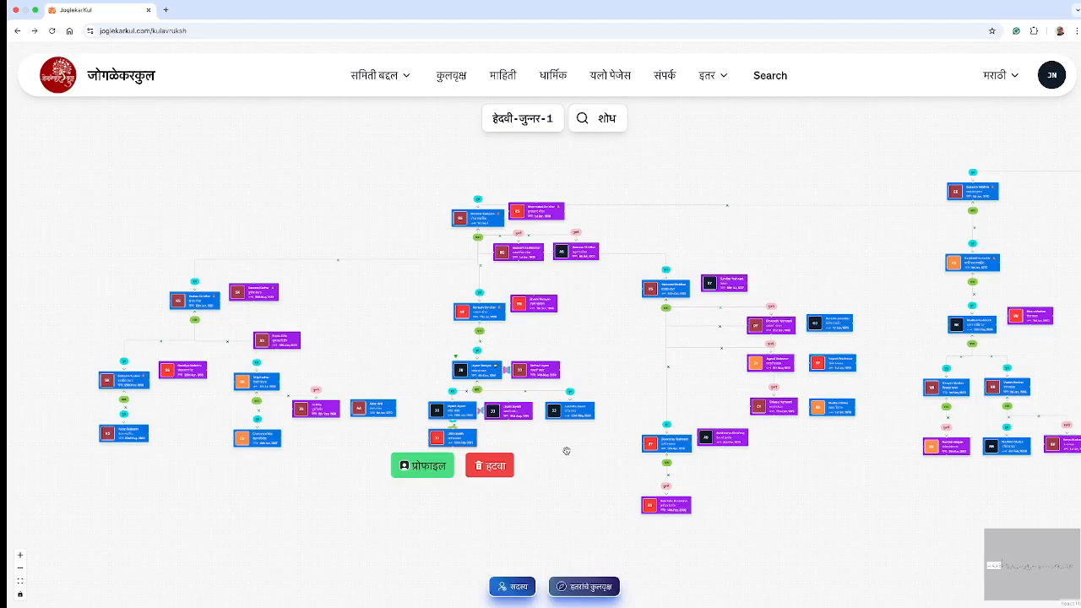
scroll(574, 450, "down", 10)
scroll(602, 453, "down", 5)
scroll(292, 256, "right", 10)
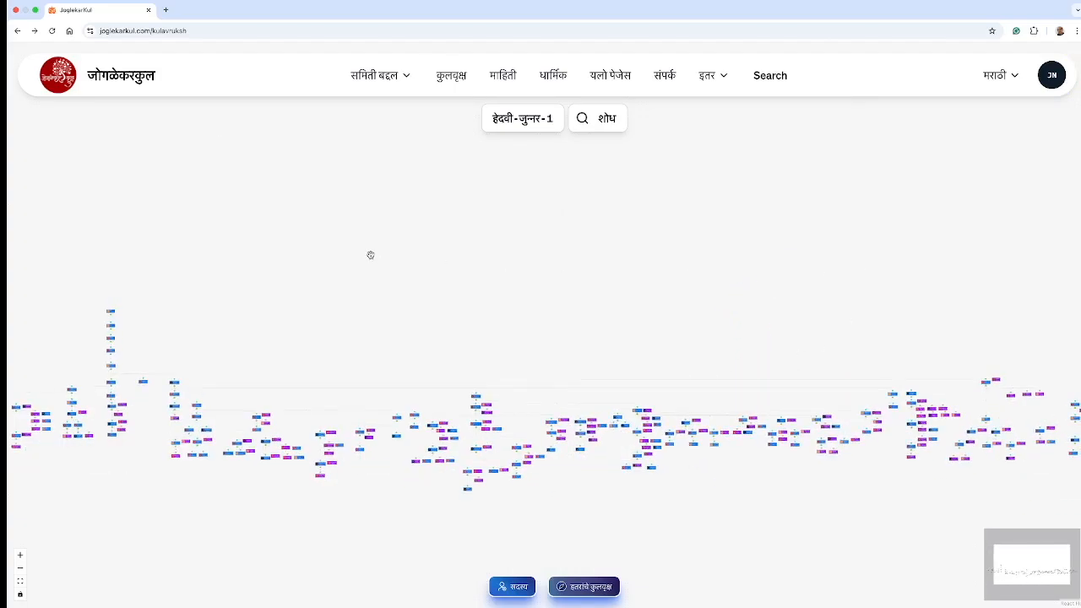
scroll(422, 283, "right", 2)
scroll(397, 262, "left", 3)
scroll(377, 250, "left", 10)
scroll(675, 255, "left", 3)
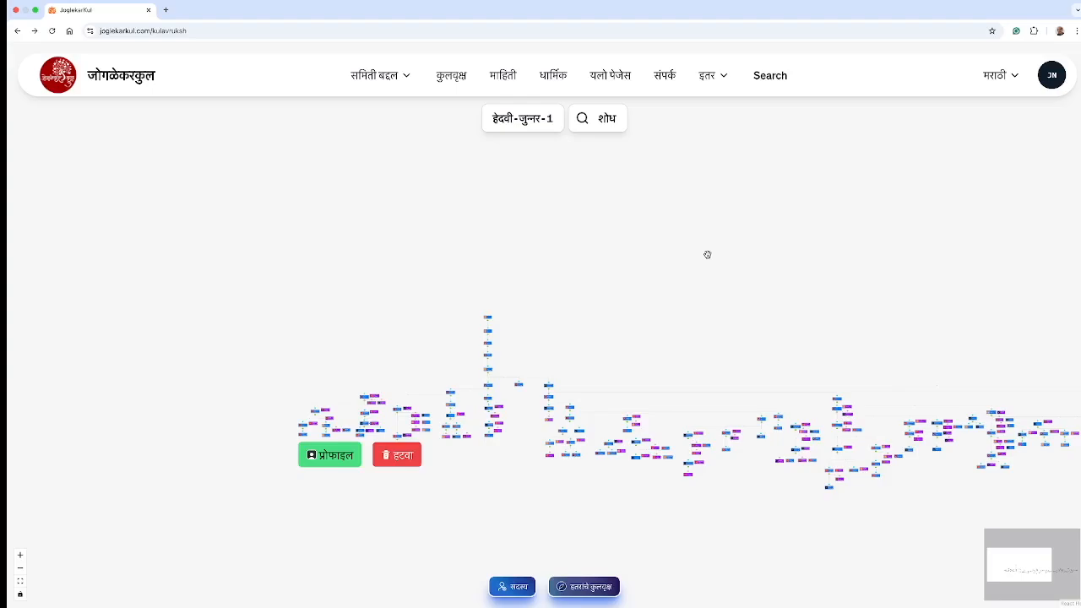
scroll(586, 316, "up", 2)
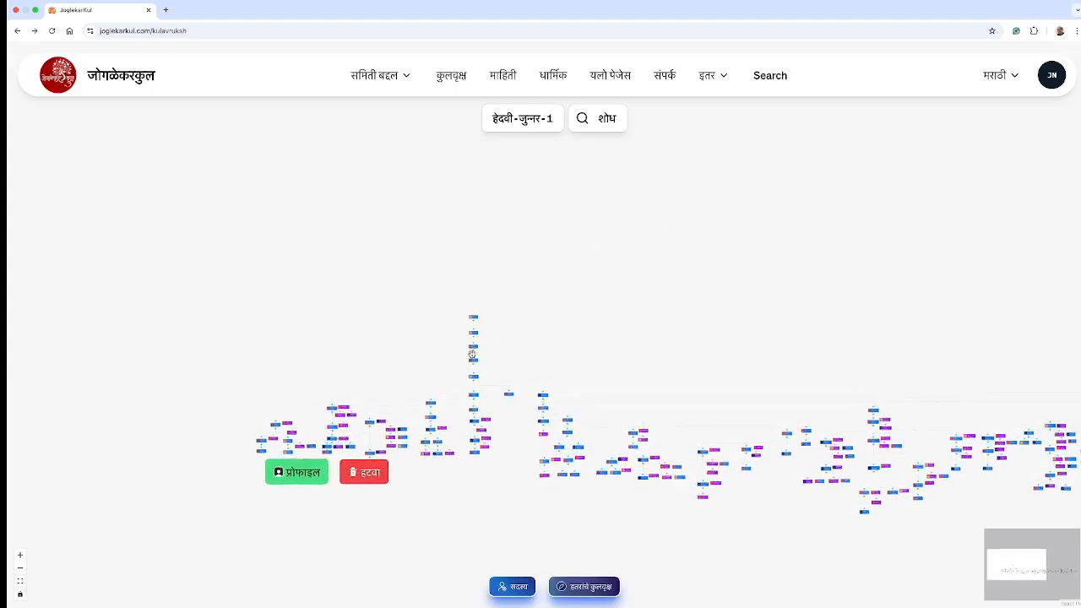
scroll(535, 340, "up", 5)
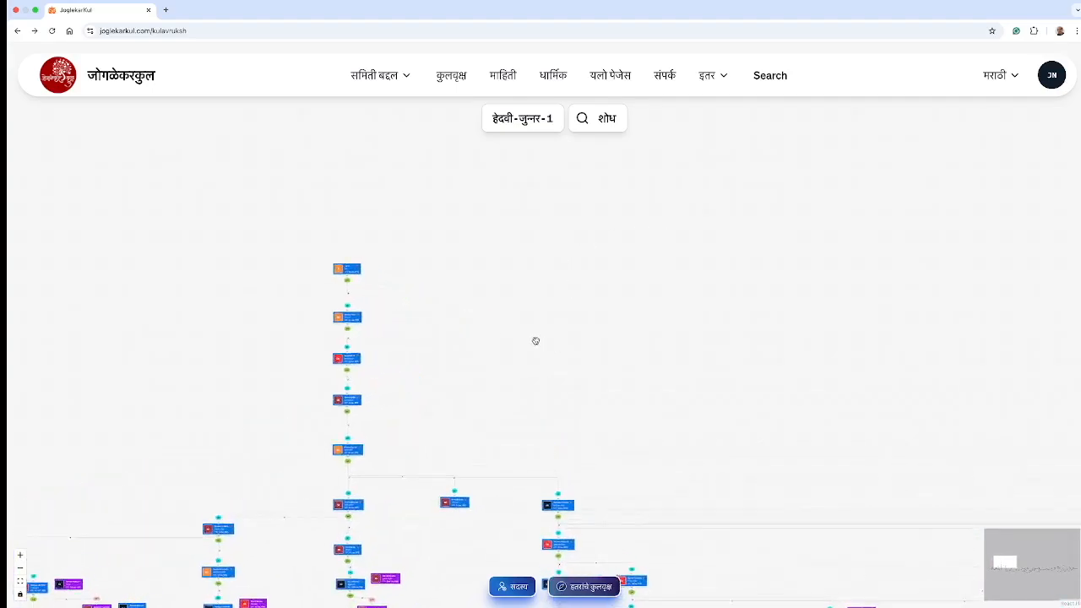
left_click_drag(392, 331, 601, 309)
scroll(603, 307, "up", 4)
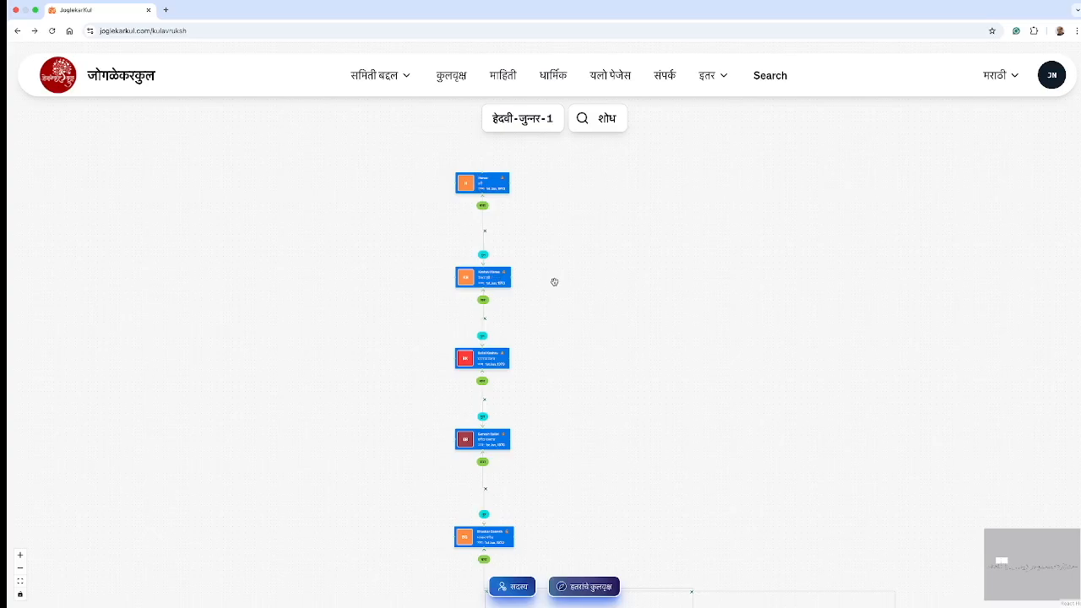
left_click_drag(613, 288, 612, 147)
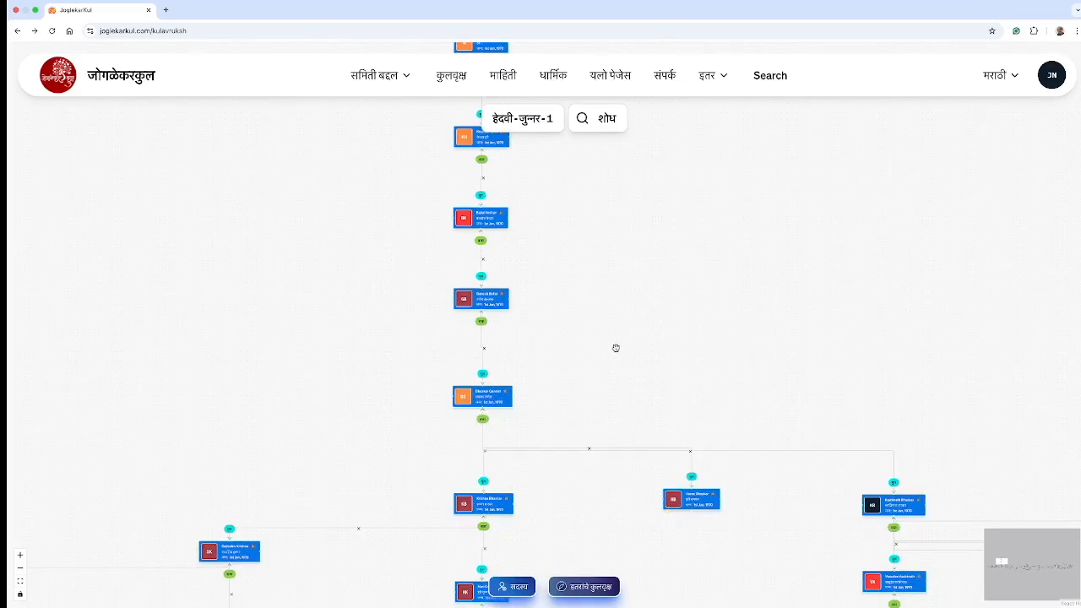
scroll(615, 347, "down", 5)
scroll(657, 308, "down", 5)
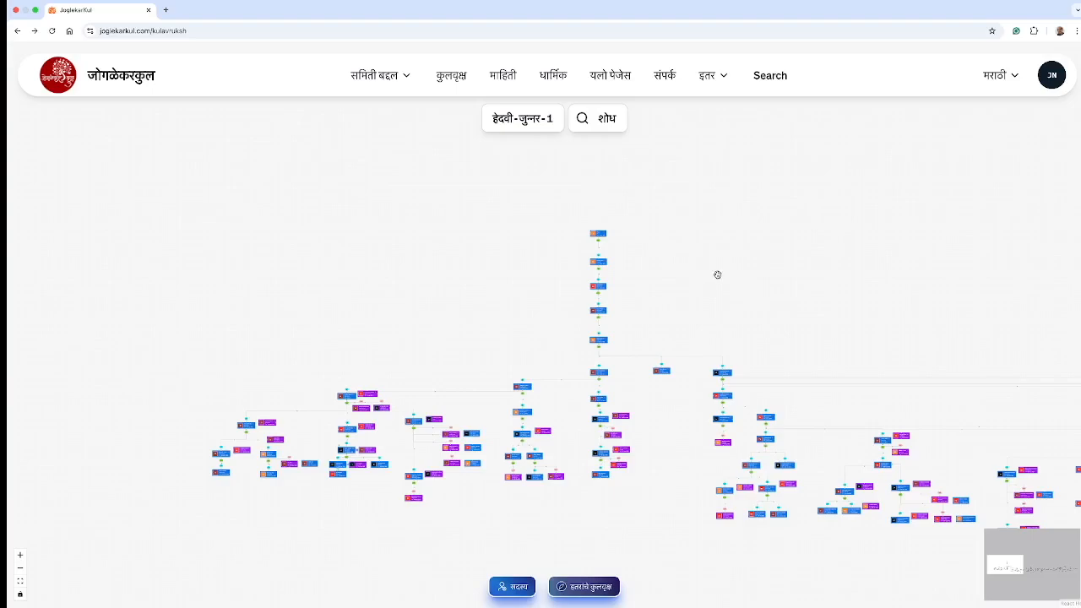
scroll(714, 273, "right", 6)
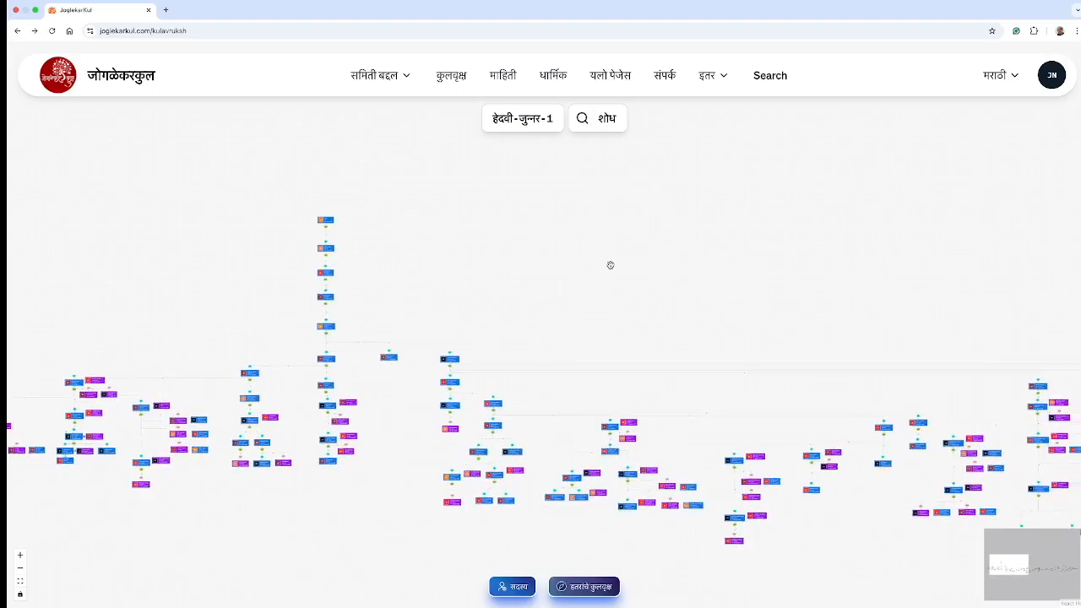